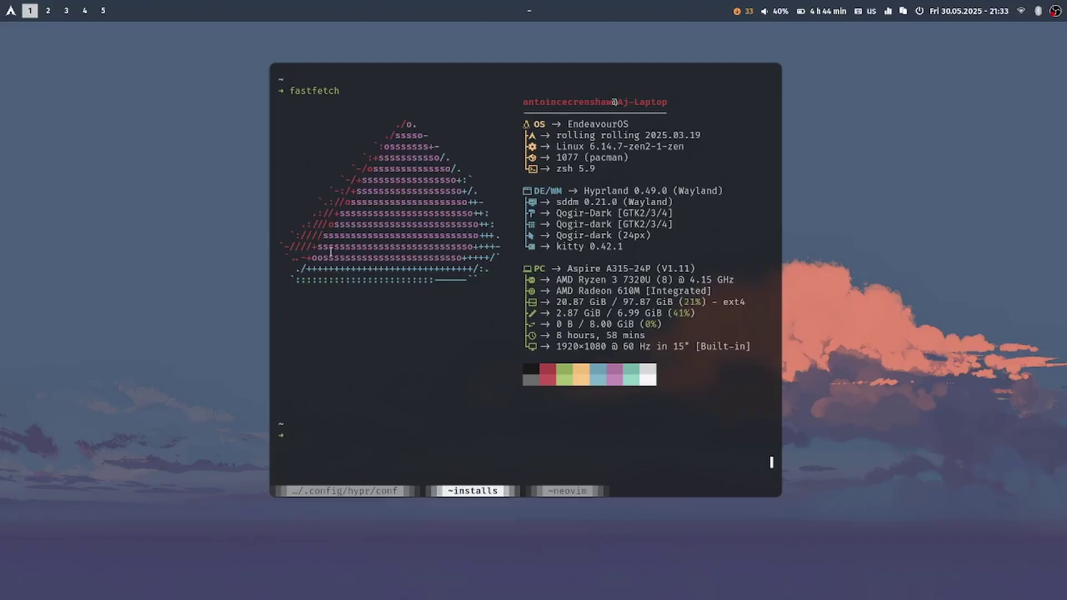
Switch to the browser on workspace 2 and view the ML4W Dotfiles home page
key("super+2")
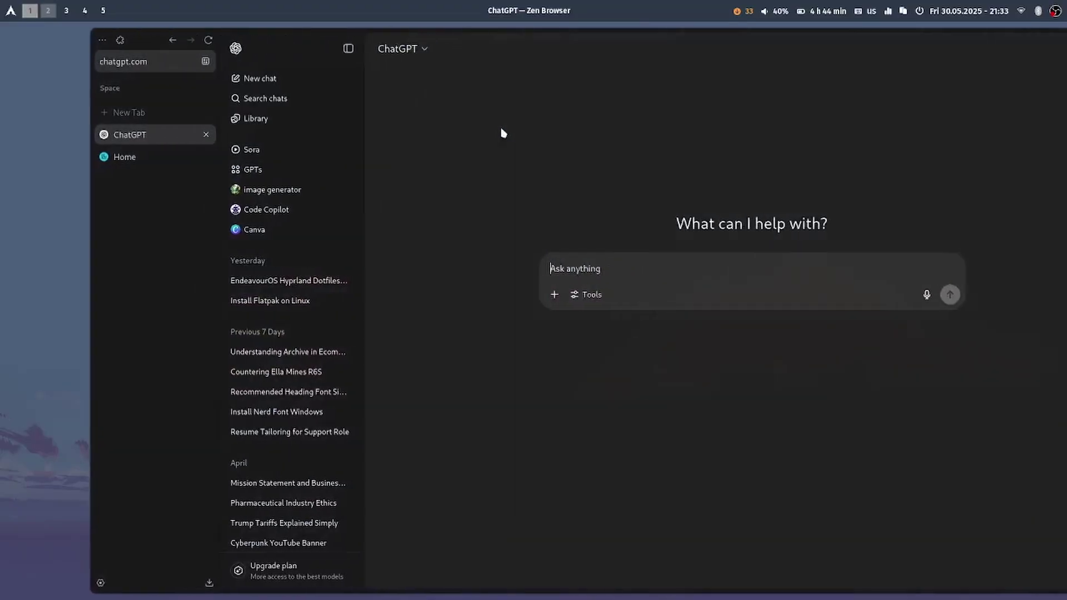
left_click(62, 158)
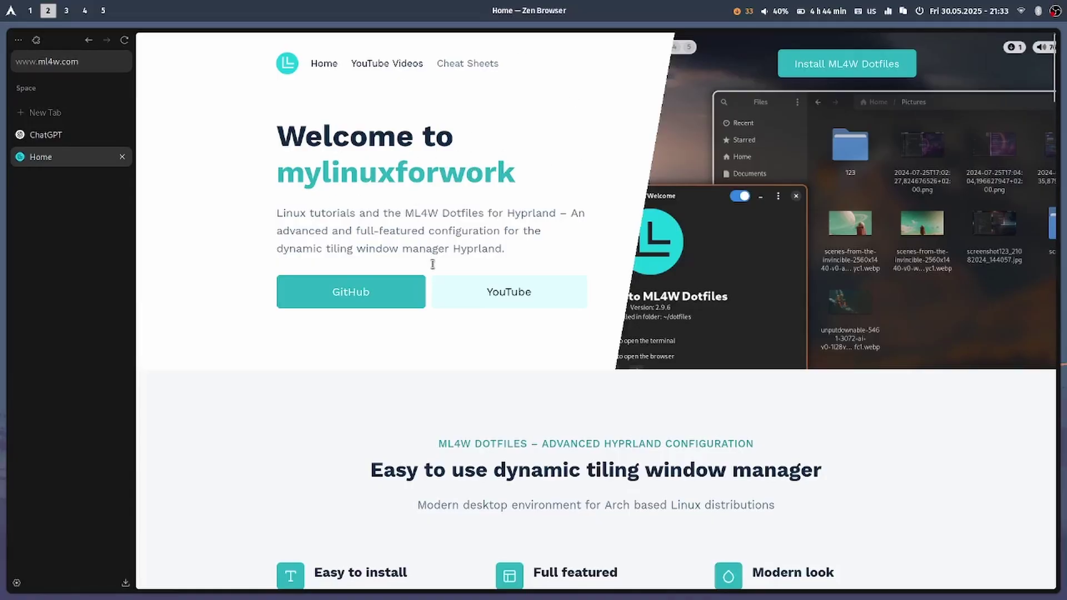
key("super+1")
key("super+2")
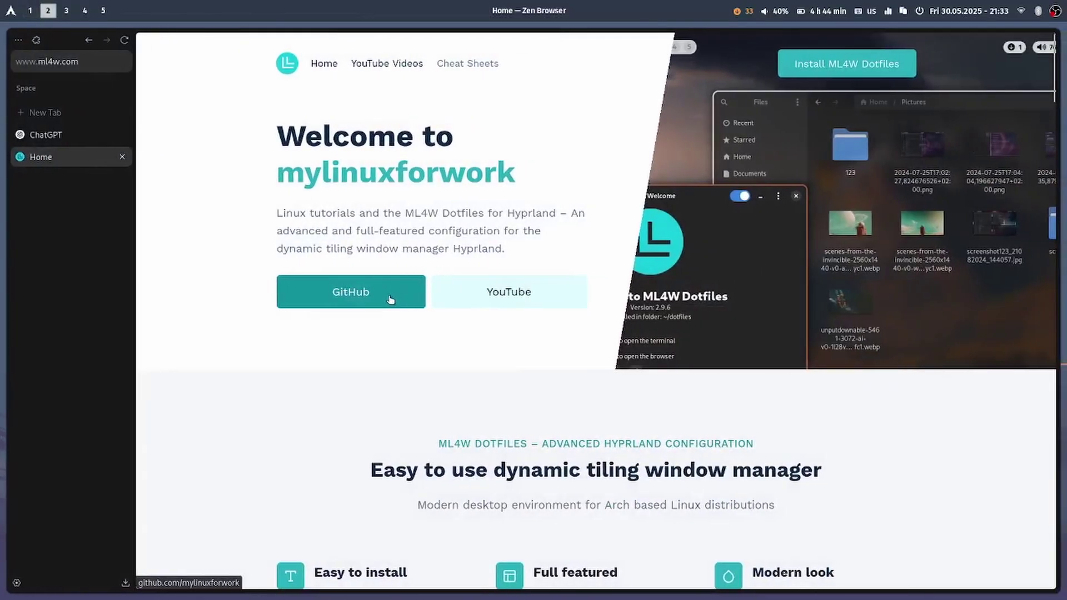
Go to empty workspace 4 and fill it with eight automatically tiled terminal windows
key("super+3")
key("super+4")
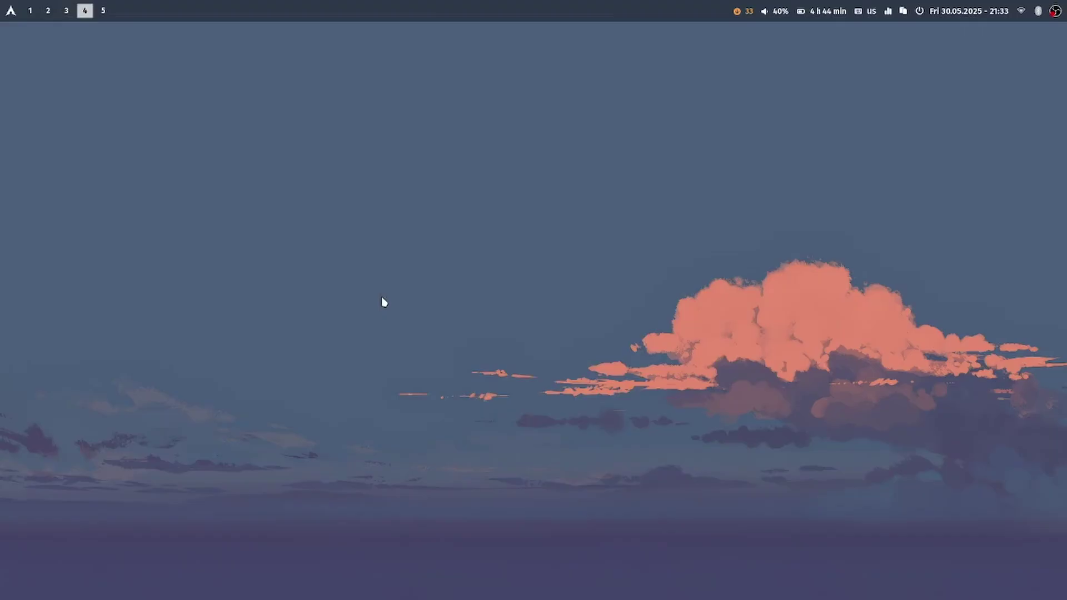
key("super+Return")
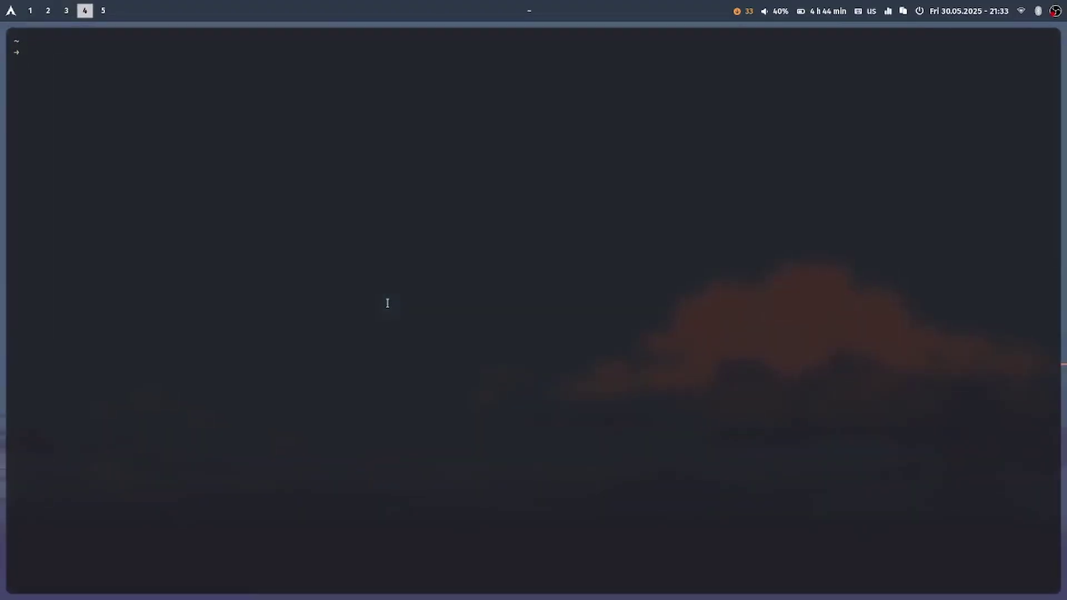
key("super+q")
key("super+Return")
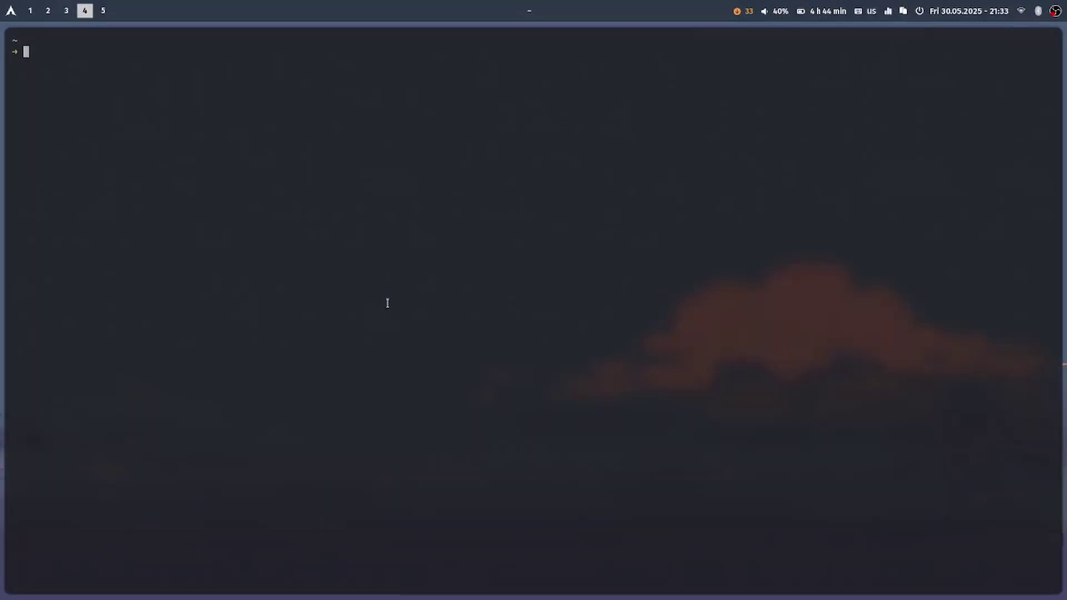
key("super+Return")
key("super+Return")
key("super+Return")
key("super+Return")
key("super+Return")
key("super+Return")
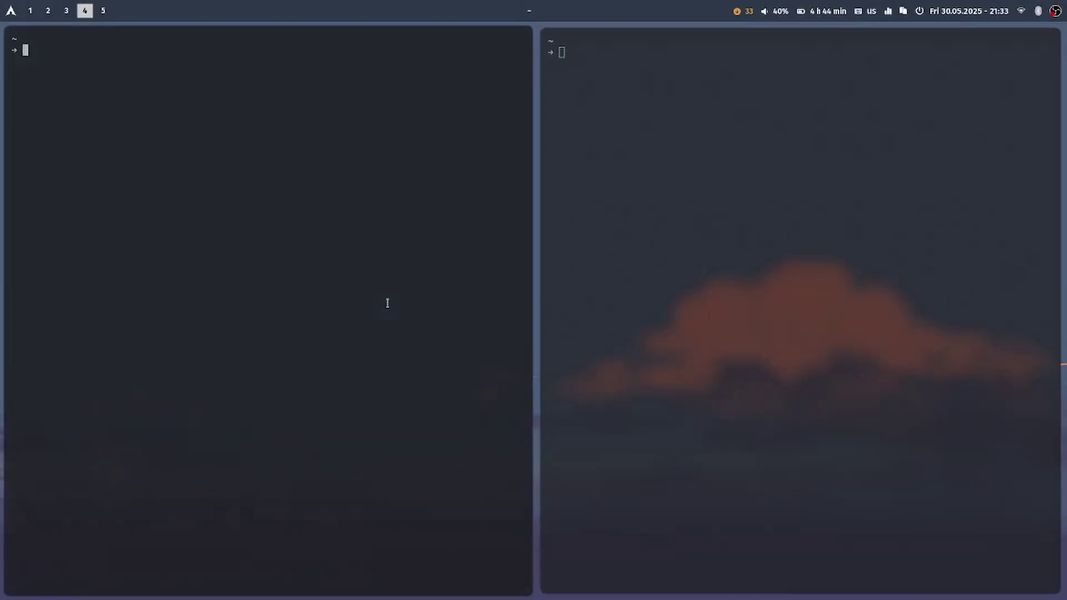
key("super+Return")
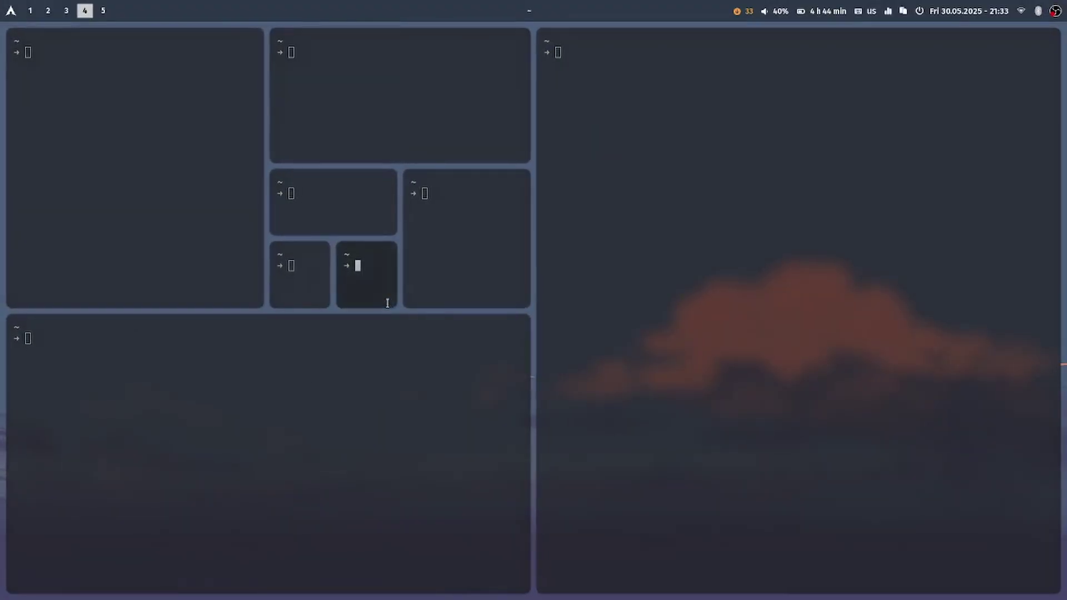
Close six of the eight tiled terminals, leaving two side by side
key("super+q")
key("super+q")
key("super+q")
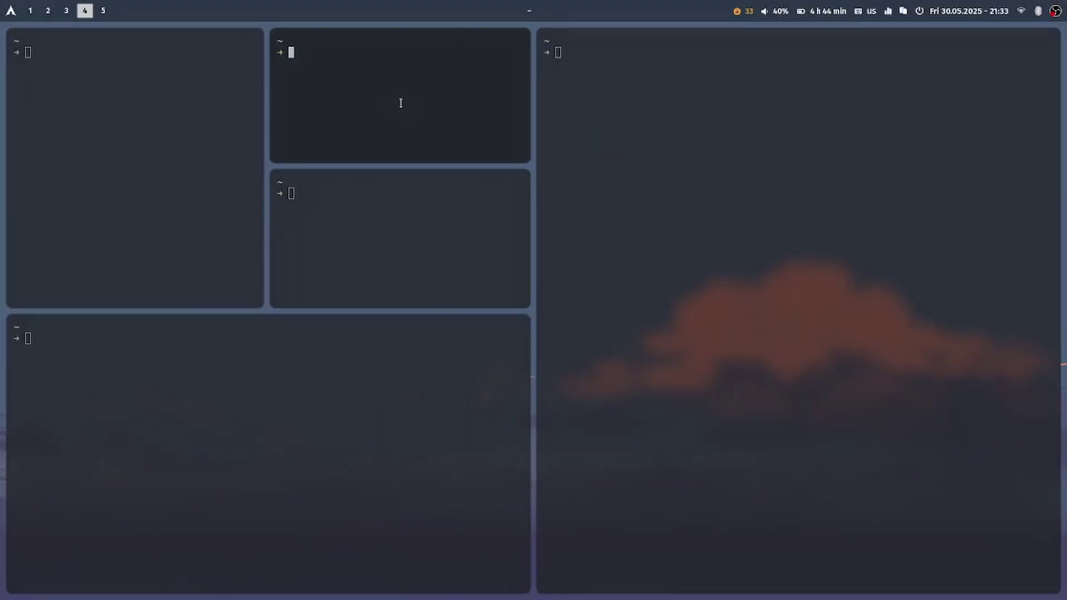
key("super+q")
key("super+q")
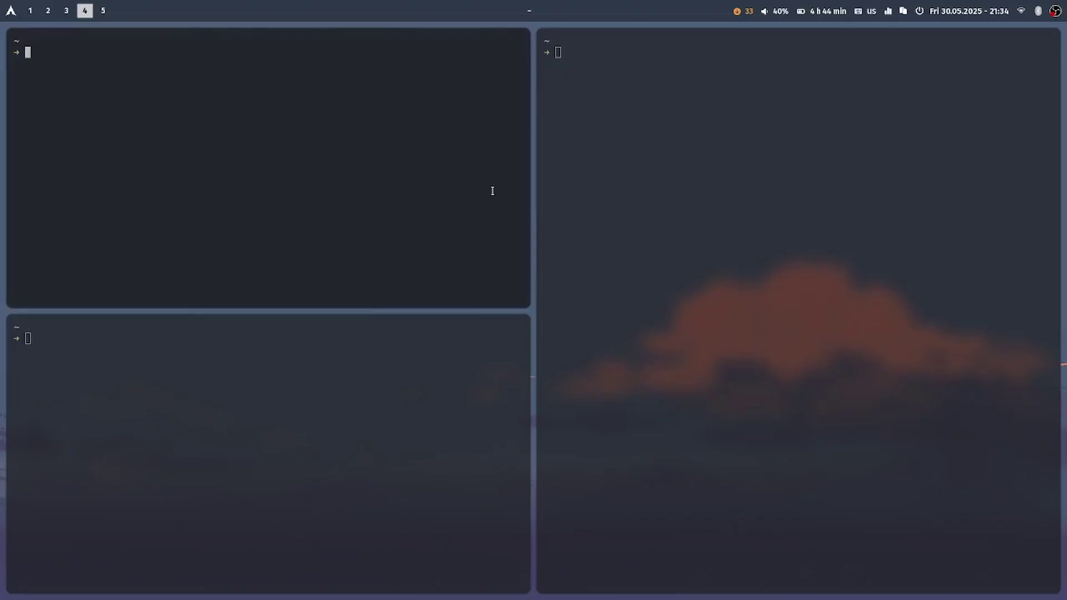
key("super+q")
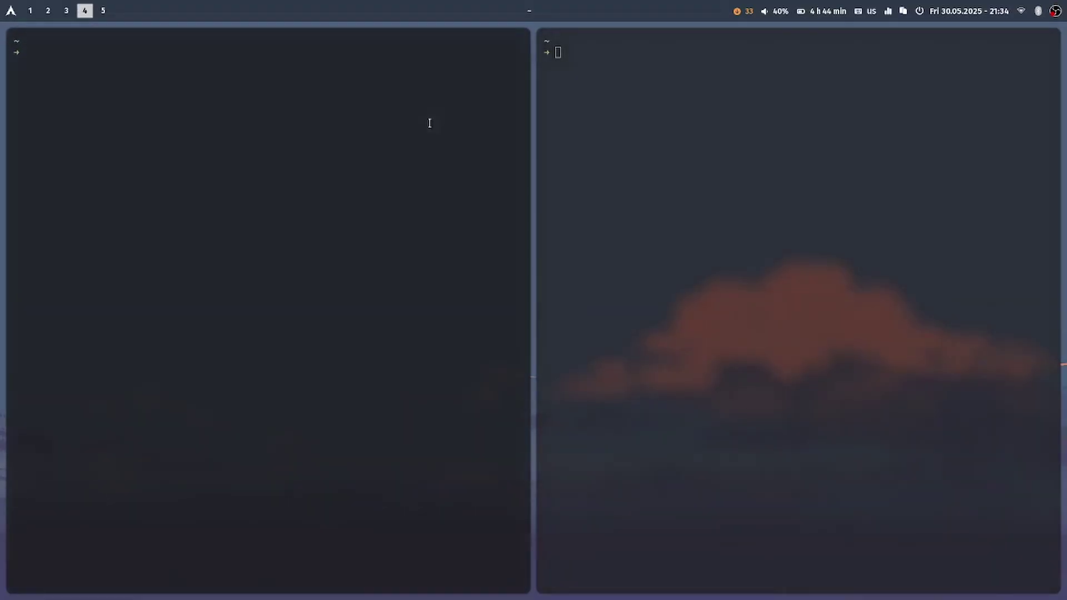
Open more terminals to split one half of workspace 4 into four small tiles above a wide one
key("super+Return")
key("super+Return")
key("super+Return")
key("super+Return")
key("super+q")
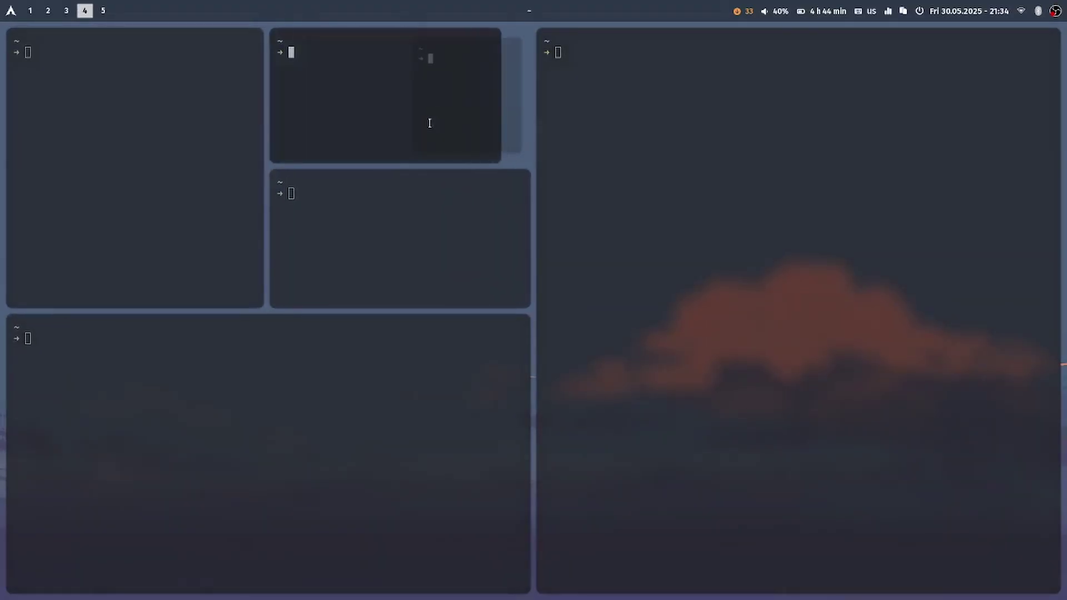
key("super+q")
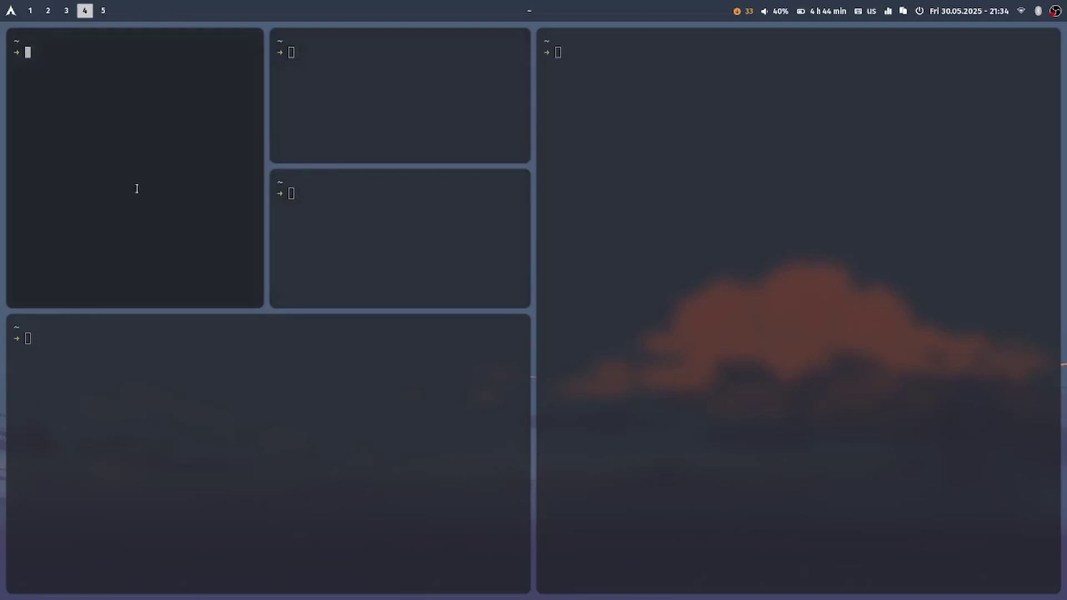
key("super+Return")
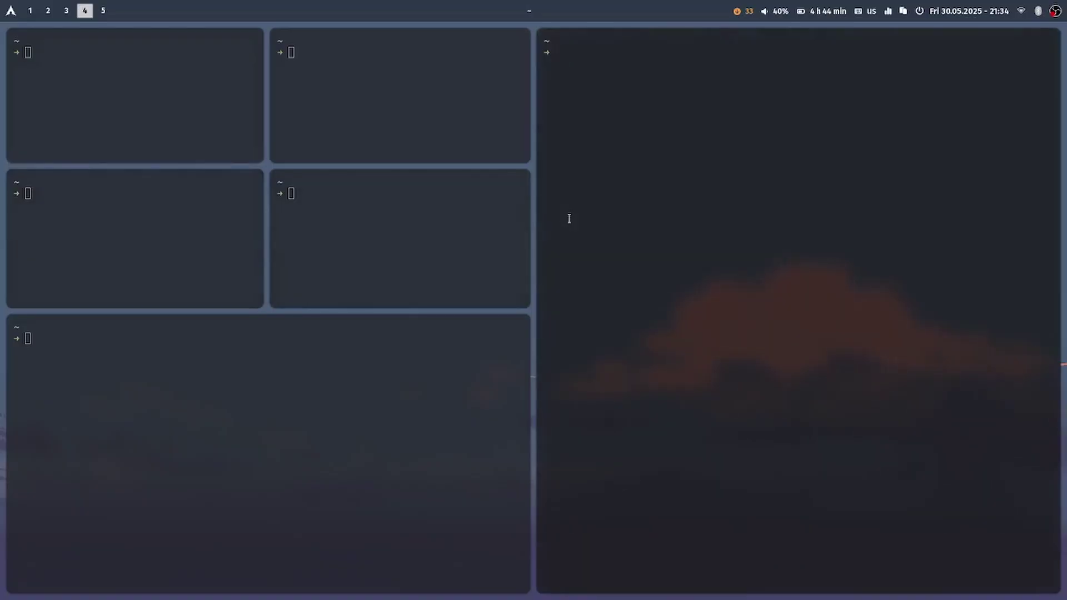
Close the extra terminals on workspace 4 until only two stacked ones remain
key("super+Return")
key("super+q")
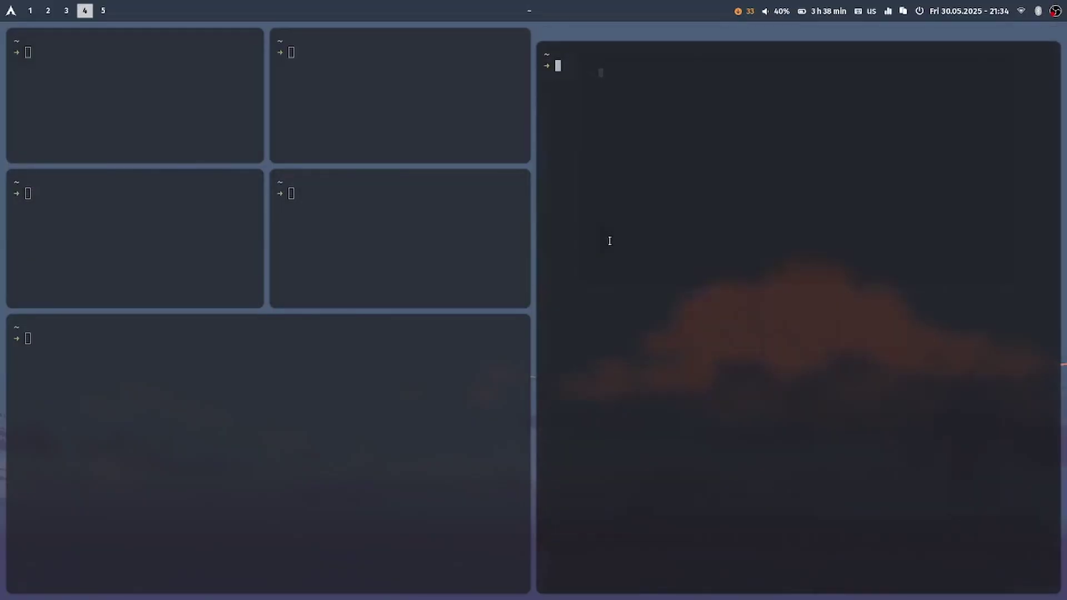
key("super+q")
key("super+q")
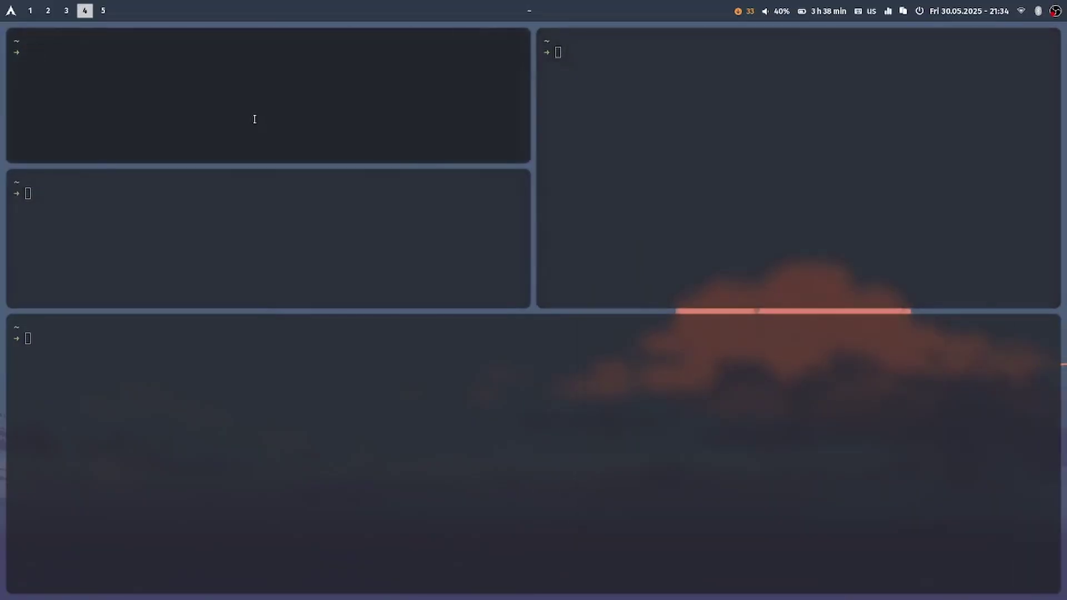
key("super+q")
key("super+q")
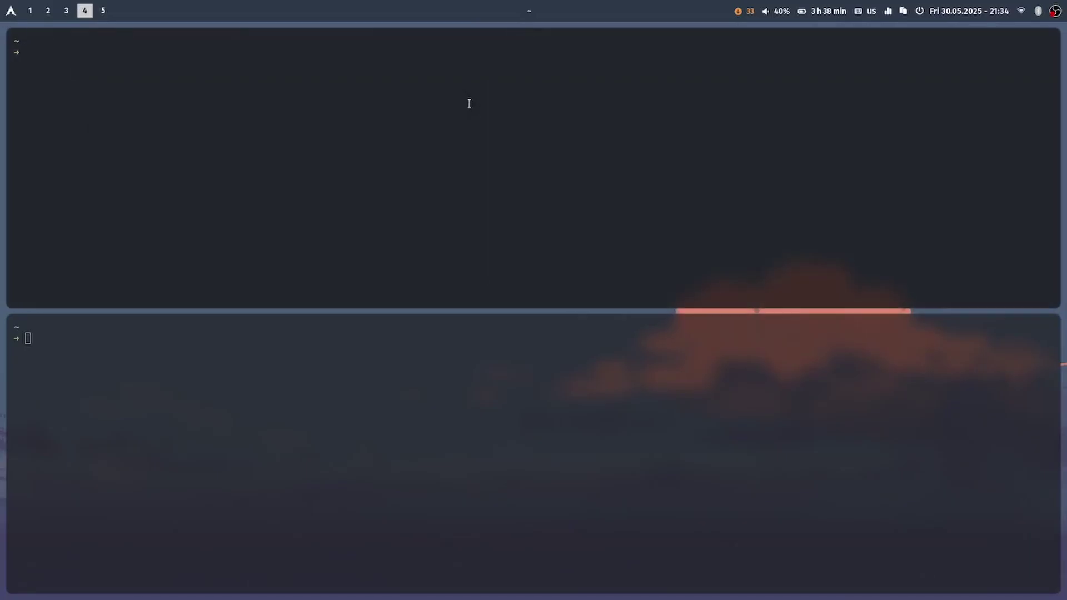
Toggle the split so the two terminals sit side by side, and move one onto the other to swap them
key("super+v")
key("super+v")
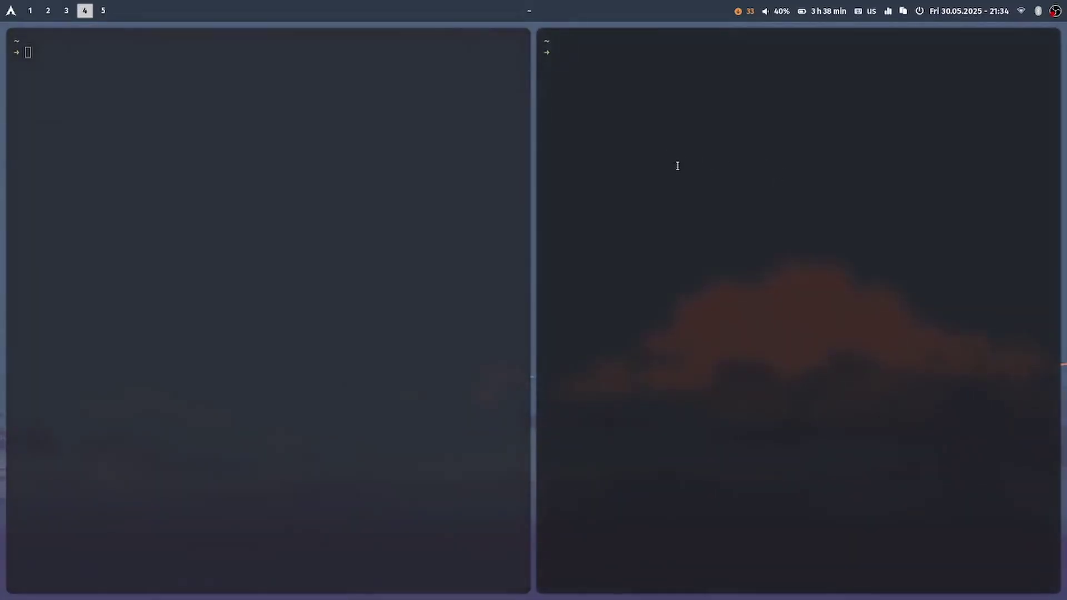
left_click_drag(676, 166, 402, 236)
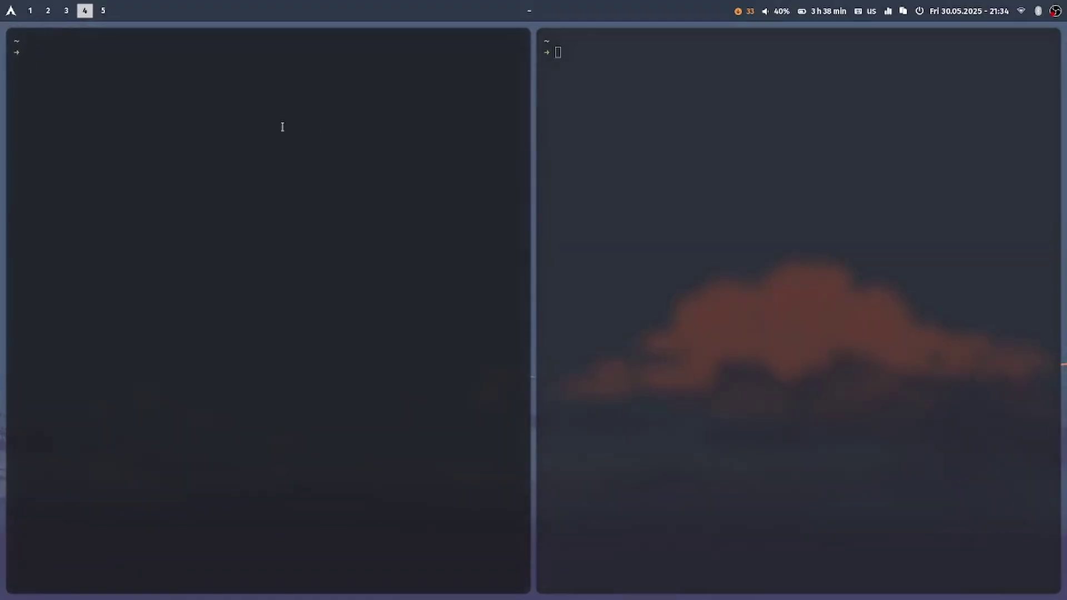
Return to workspace 1 and look through the fastfetch system information in the terminal
key("super+1")
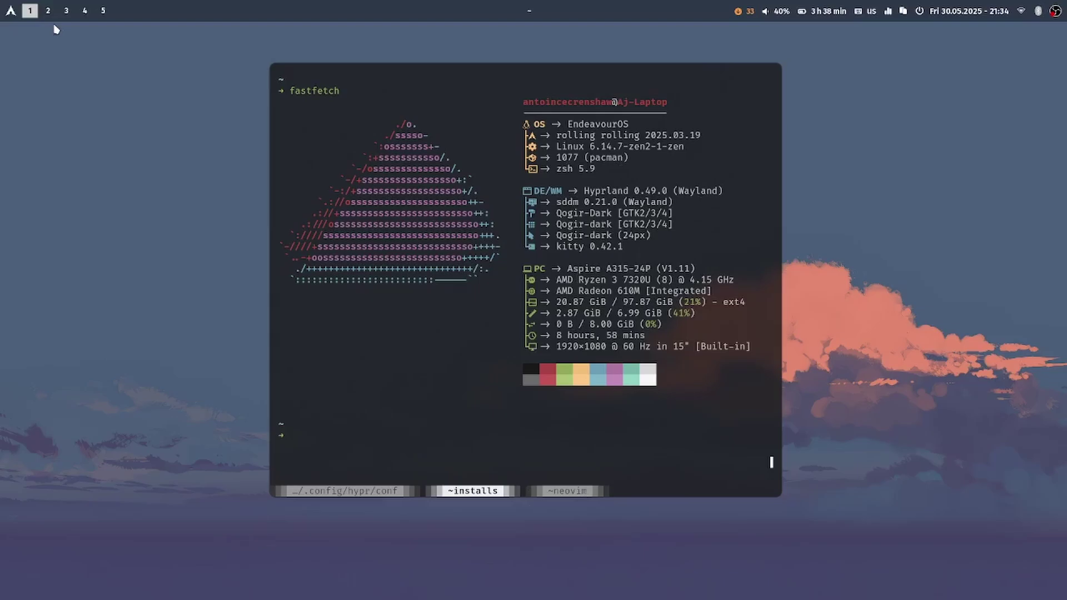
key("super+2")
key("super+1")
scroll(601, 175, "down", 1)
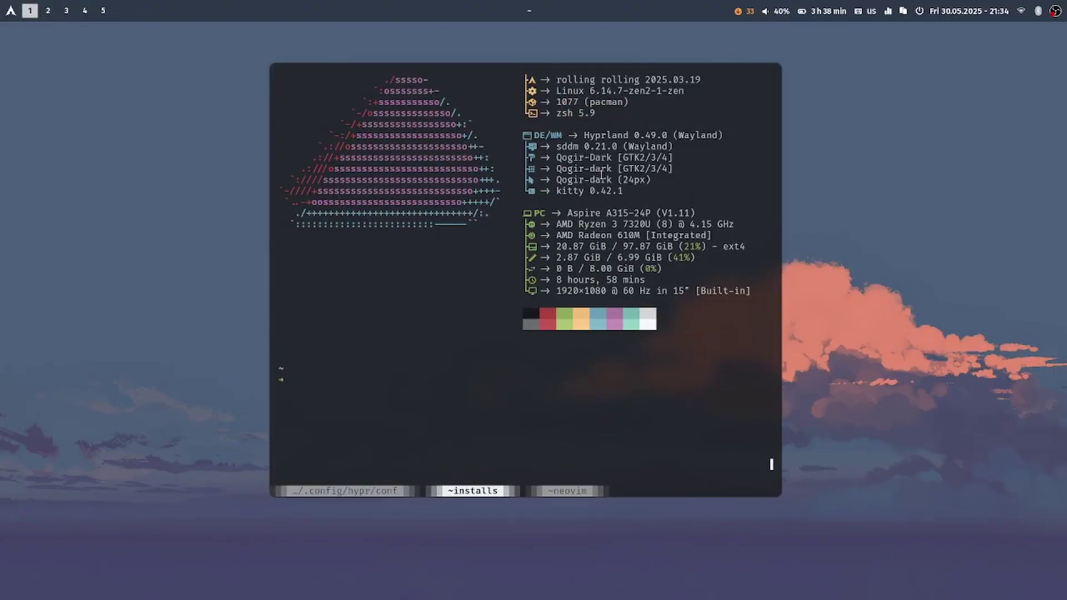
scroll(601, 175, "up", 1)
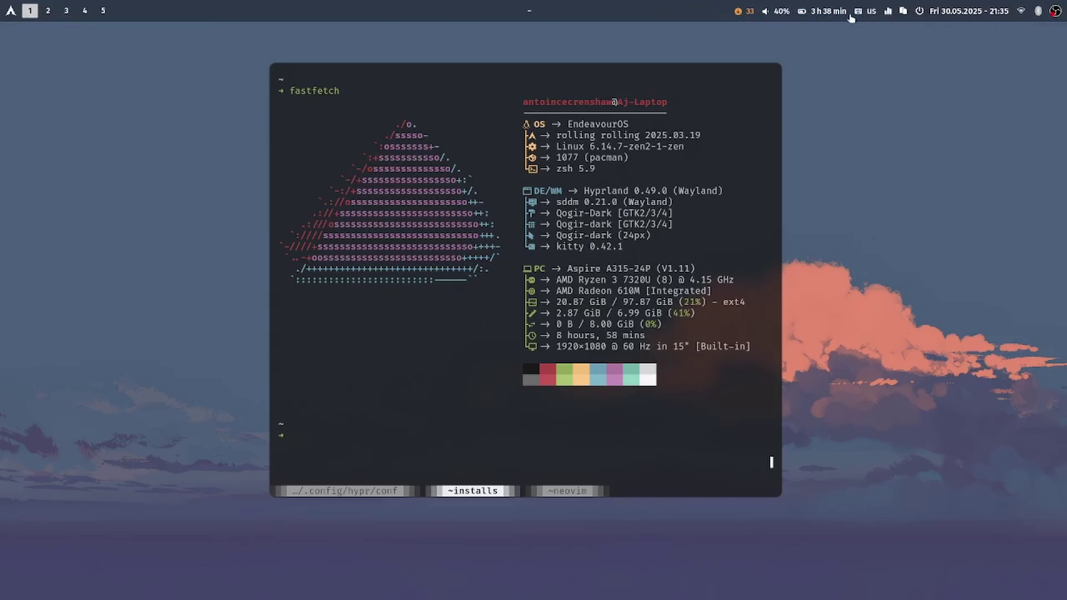
left_click(887, 12)
mouse_move(886, 17)
key("super+2")
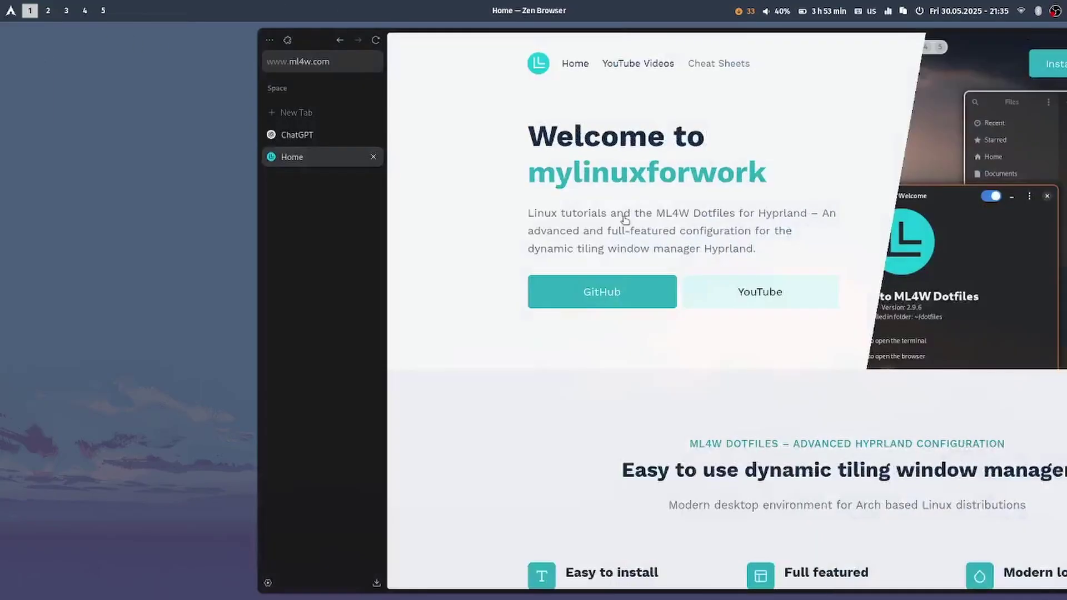
key("super+1")
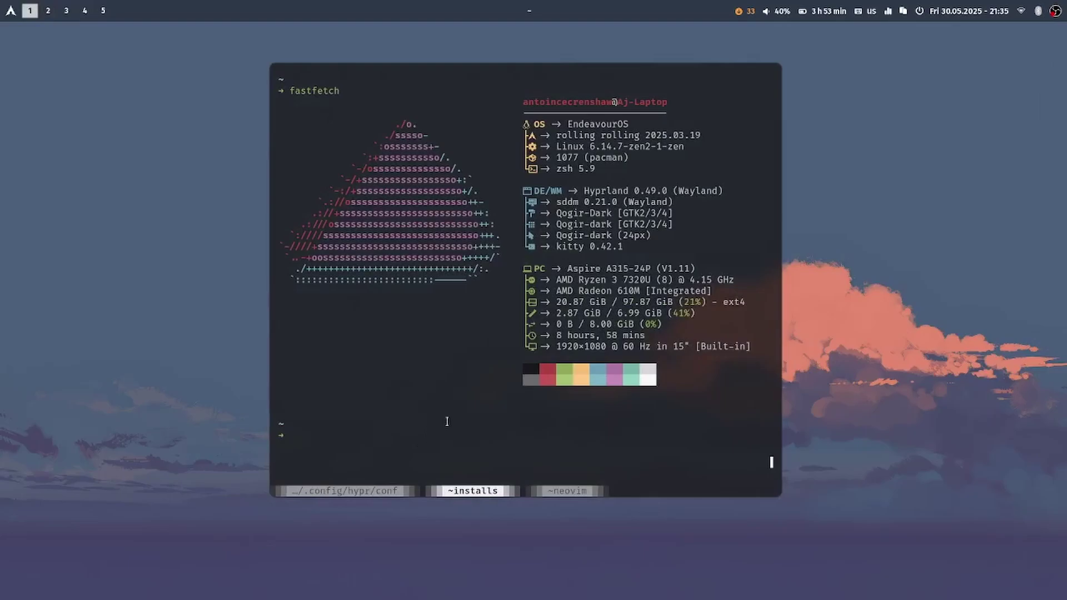
Switch to the terminal session in .config/hypr/conf and clear its output
left_click(360, 493)
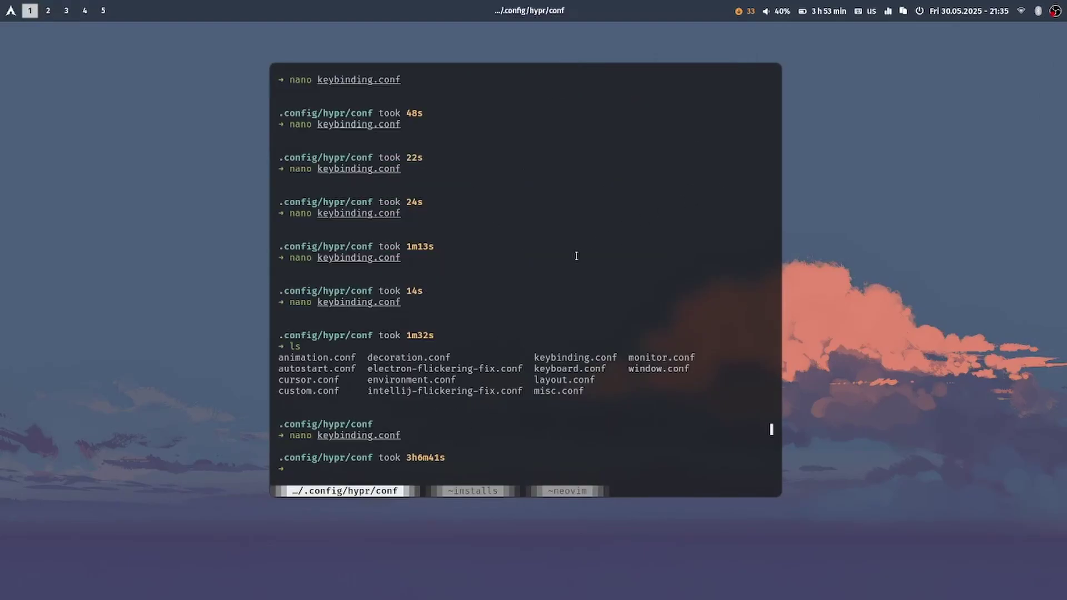
key("ctrl+r")
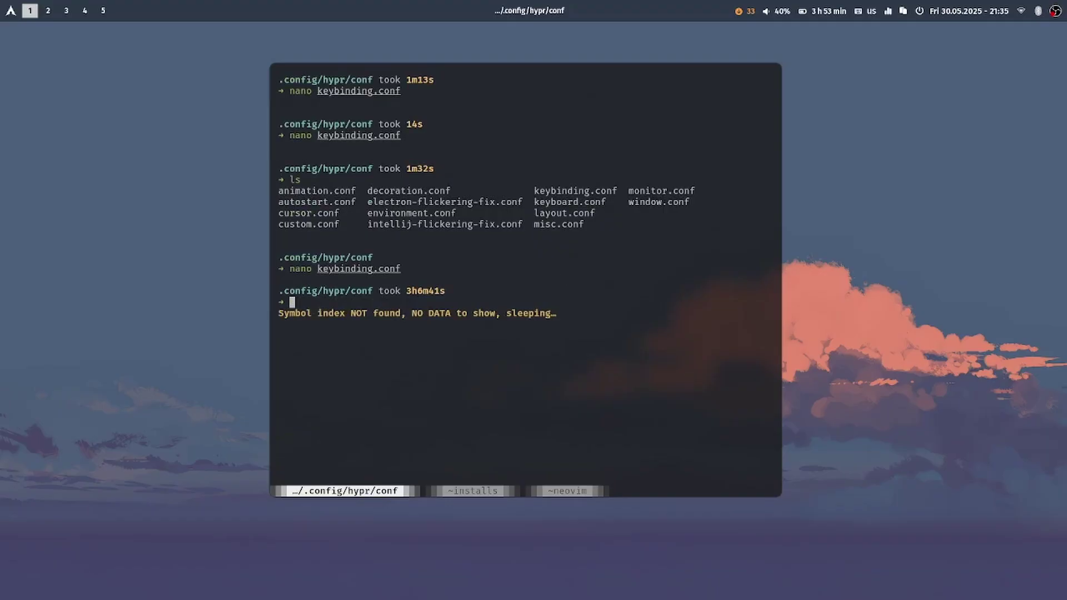
type("clear")
key("Return")
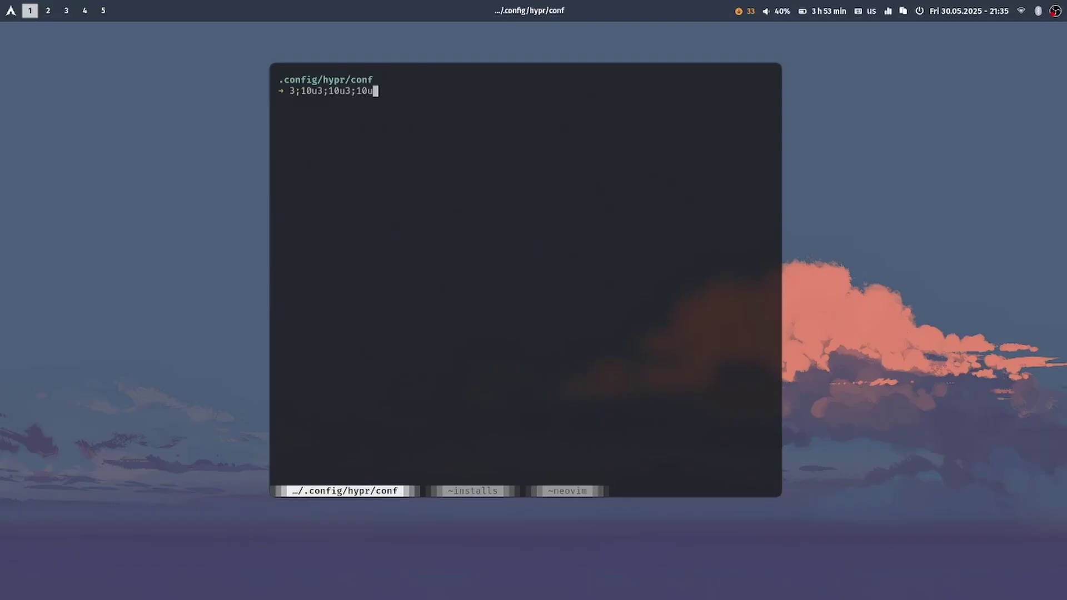
Erase the stray characters at the prompt and list the configuration files in .config/hypr/conf with ls
key("BackSpace")
key("BackSpace")
key("BackSpace")
key("BackSpace")
key("BackSpace")
key("BackSpace")
key("BackSpace")
key("BackSpace")
key("BackSpace")
key("BackSpace")
key("BackSpace")
key("BackSpace")
key("BackSpace")
key("BackSpace")
key("BackSpace")
type("ls")
key("Return")
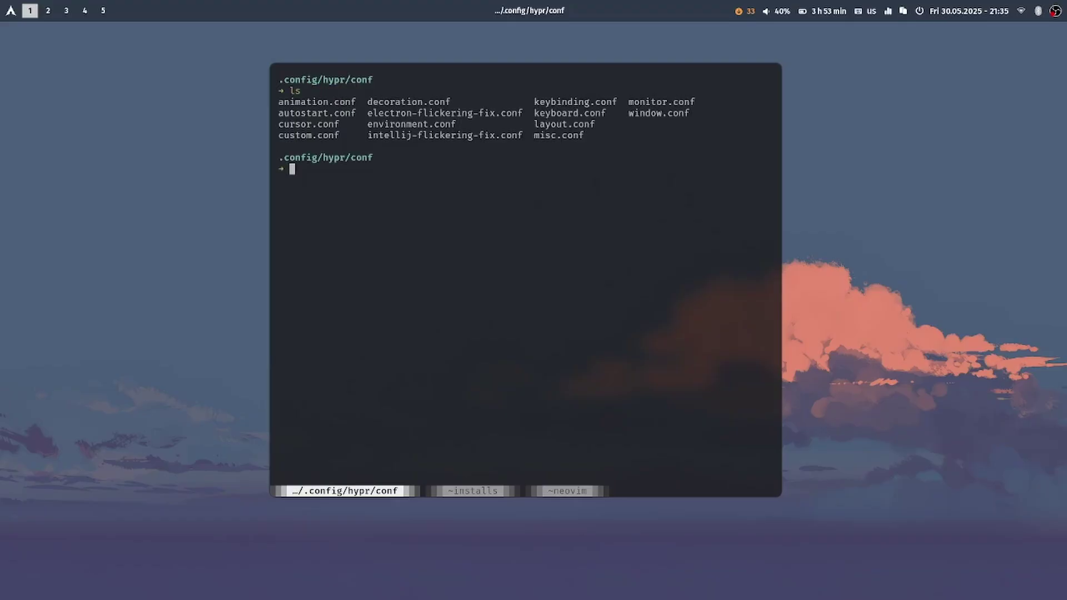
Open keybinding.conf in the nano editor
type("nano keybinding")
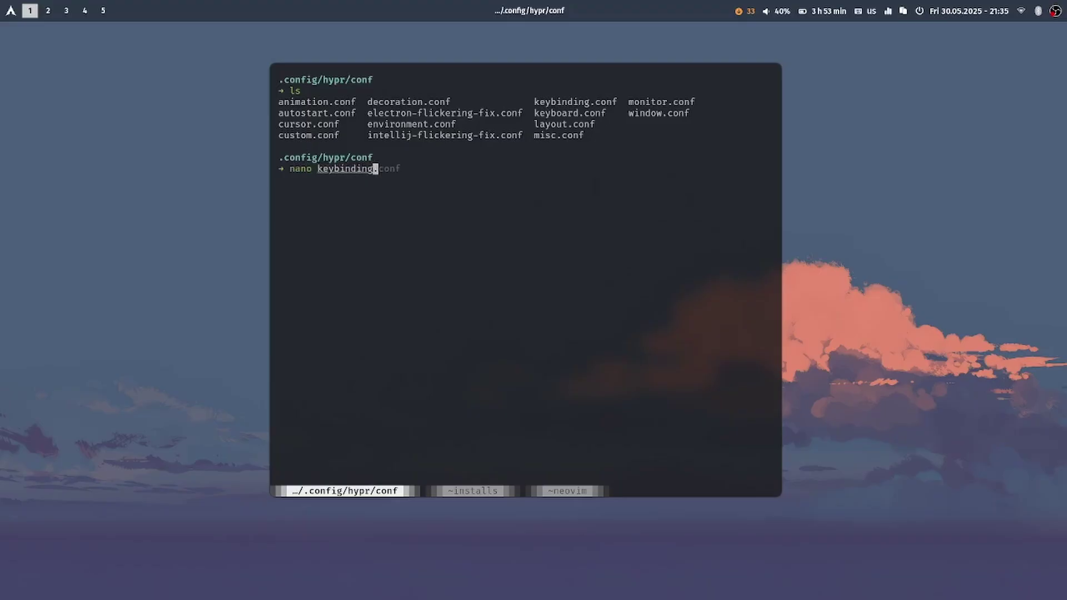
type(".conf")
key("Return")
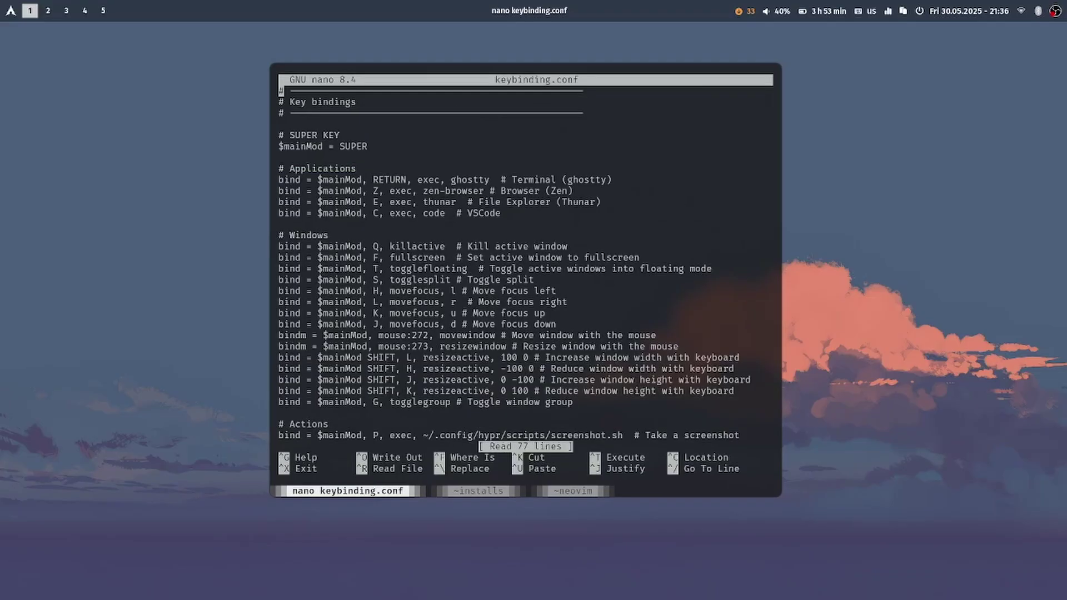
Go through the application and window key bindings in keybinding.conf, down to the mouse bindings for moving and resizing windows
key("Down")
key("Down")
key("Down")
key("Down")
key("Down")
key("Down")
key("Down")
key("Down")
key("Down")
key("Down")
key("Down")
key("Down")
key("Down")
key("Down")
key("Down")
key("Down")
key("Down")
key("Down")
key("Down")
key("Down")
key("Down")
key("Down")
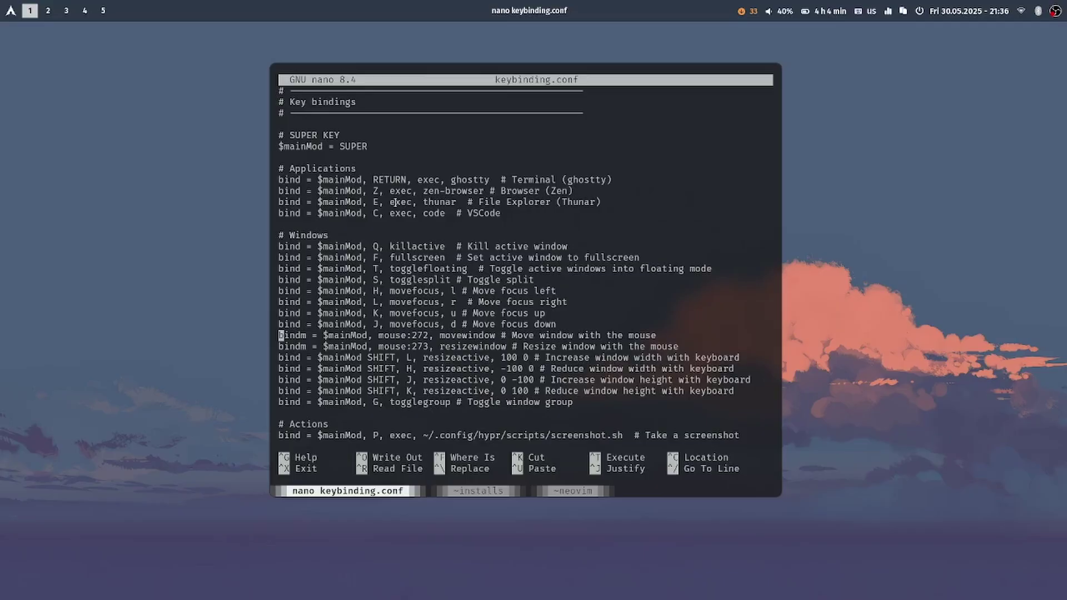
Open and close an extra terminal on workspace 1, and reposition the floating nano window with the mouse
key("super+Return")
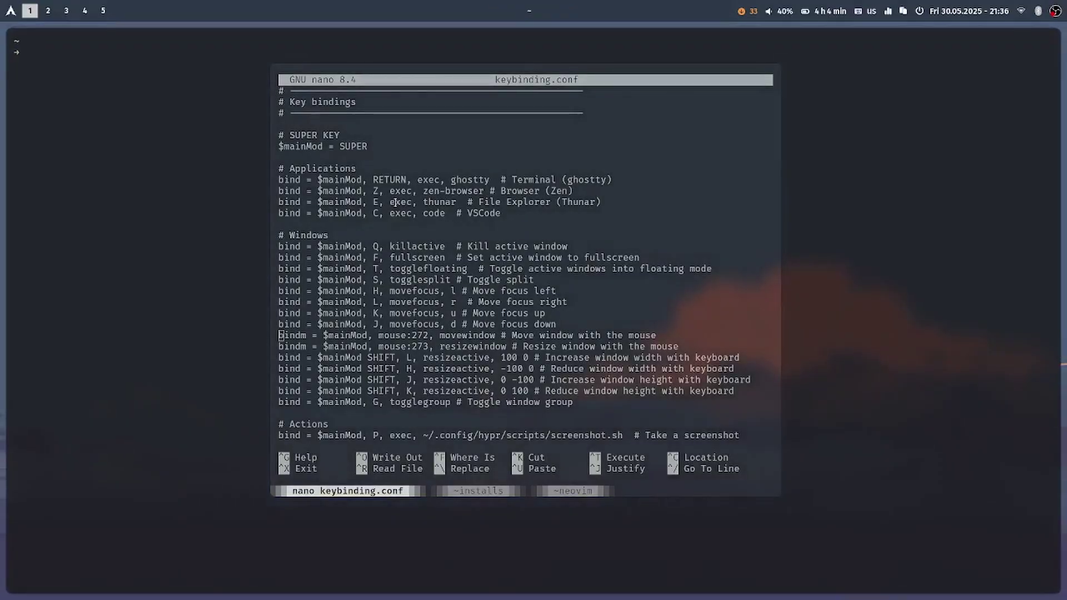
key("super+q")
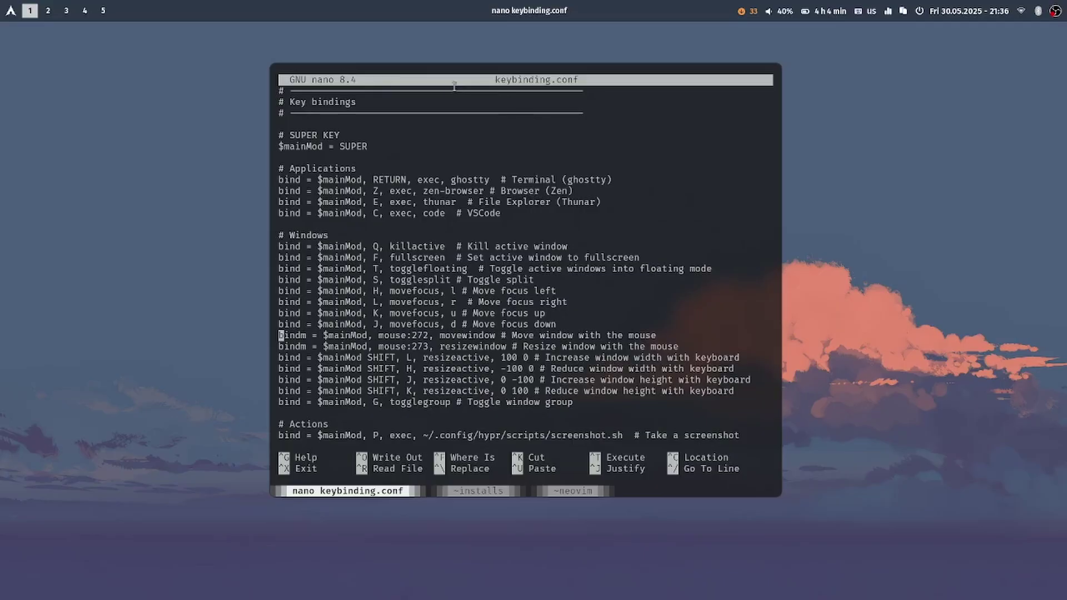
left_click_drag(439, 76, 234, 89)
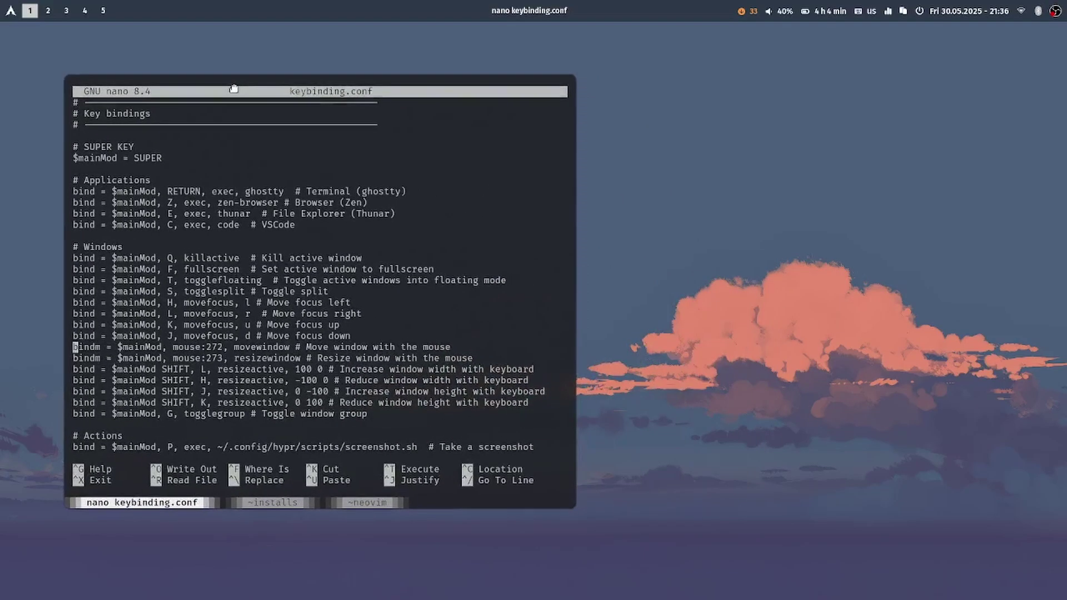
left_click_drag(302, 89, 567, 88)
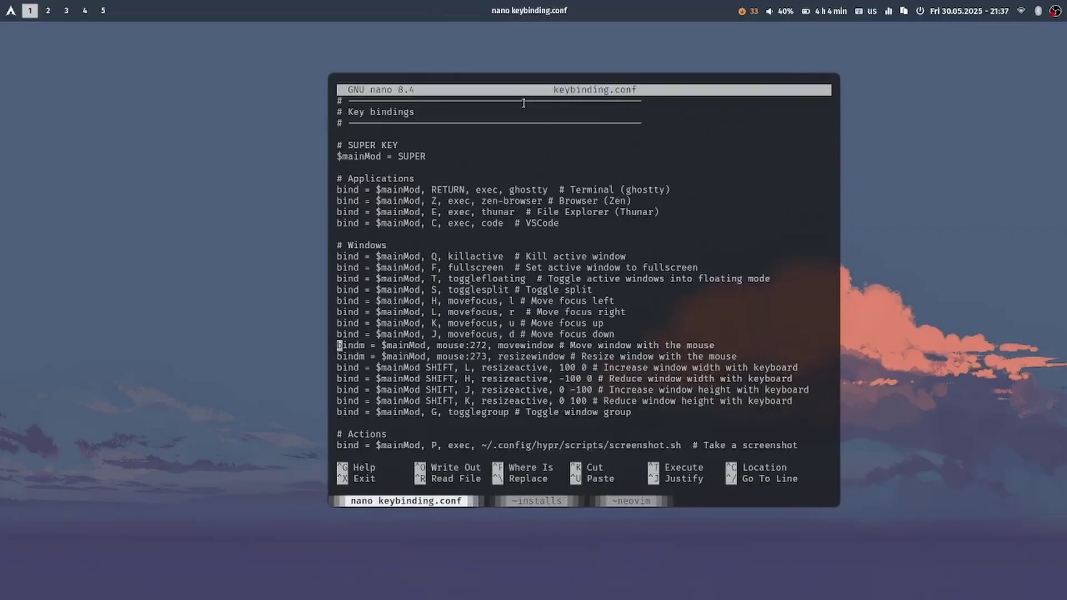
Close the extra terminal on workspace 4 and return to keybinding.conf on workspace 1
key("super+3")
key("super+4")
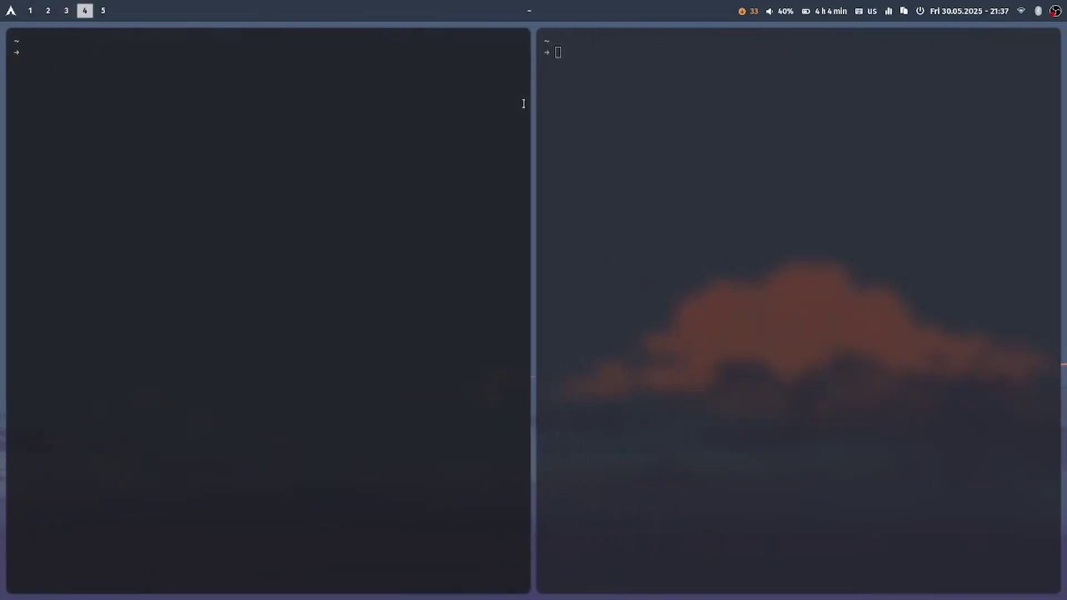
key("super+q")
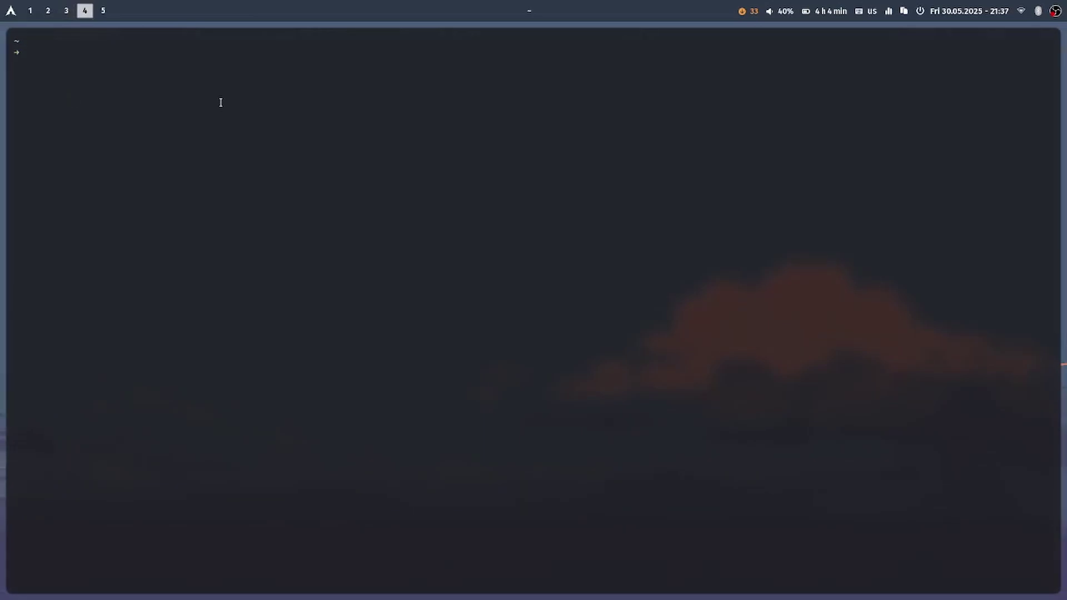
key("super+1")
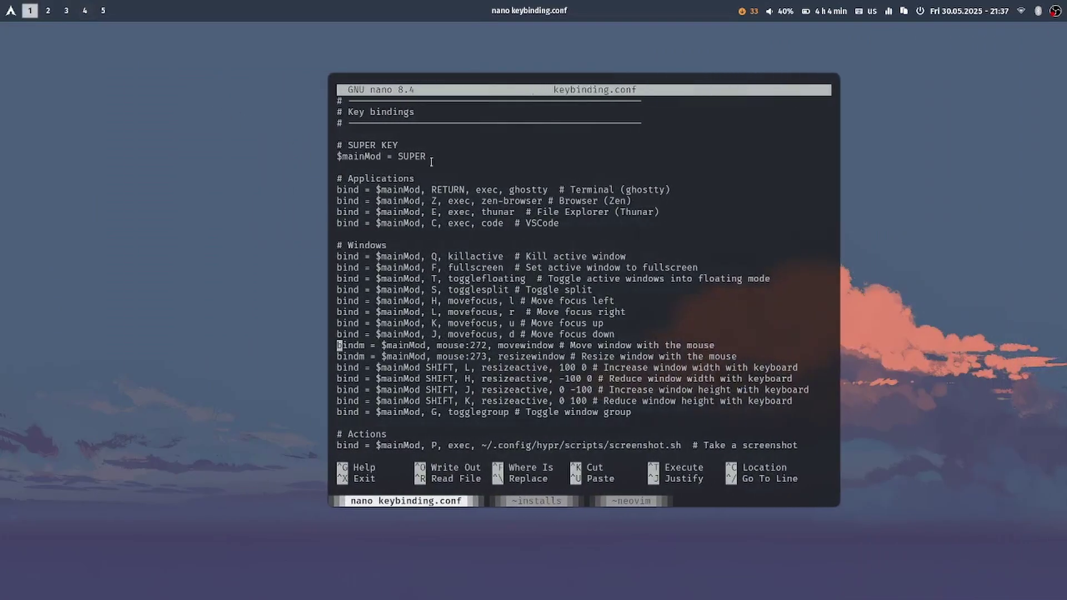
Look through the Actions bindings in keybinding.conf, down to the first bindings for opening workspaces
key("Down")
key("Down")
key("Down")
key("Down")
key("Down")
key("Down")
key("Down")
key("Down")
key("Down")
key("Down")
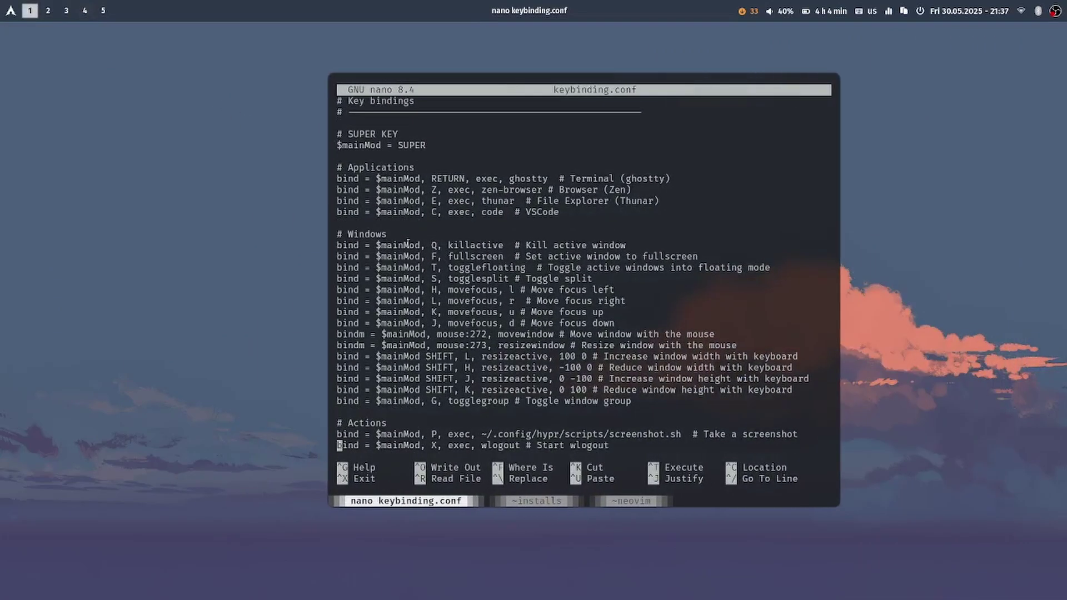
scroll(443, 225, "down", 5)
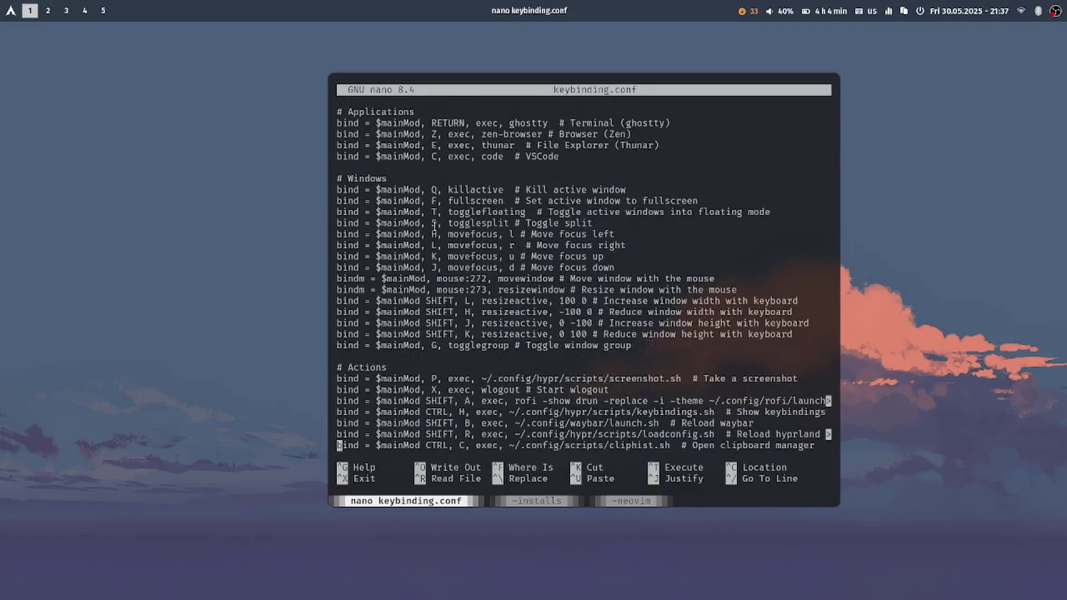
scroll(417, 269, "up", 7)
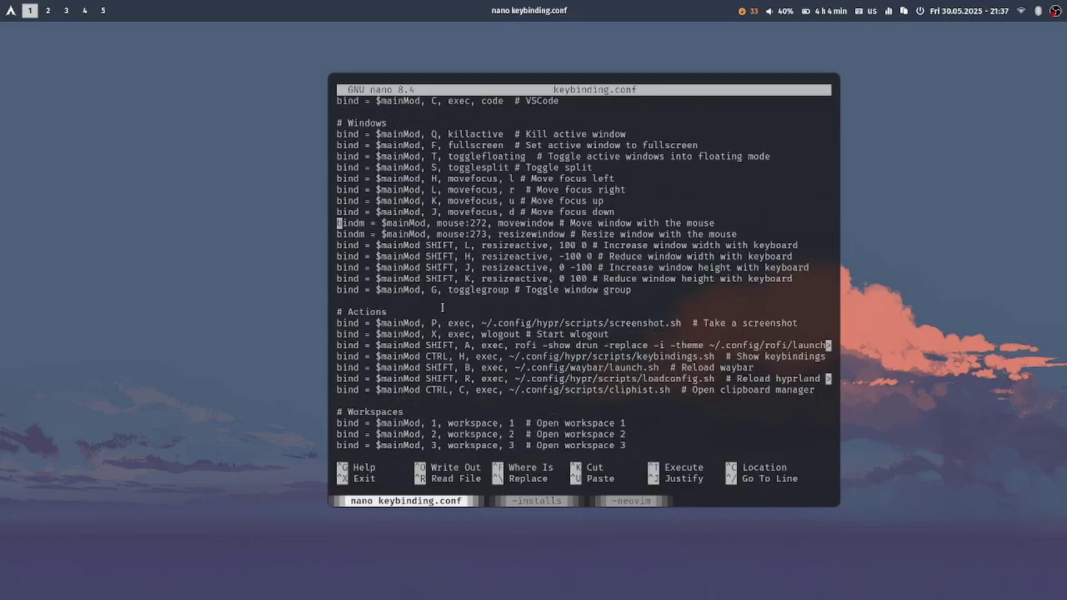
scroll(447, 316, "down", 5)
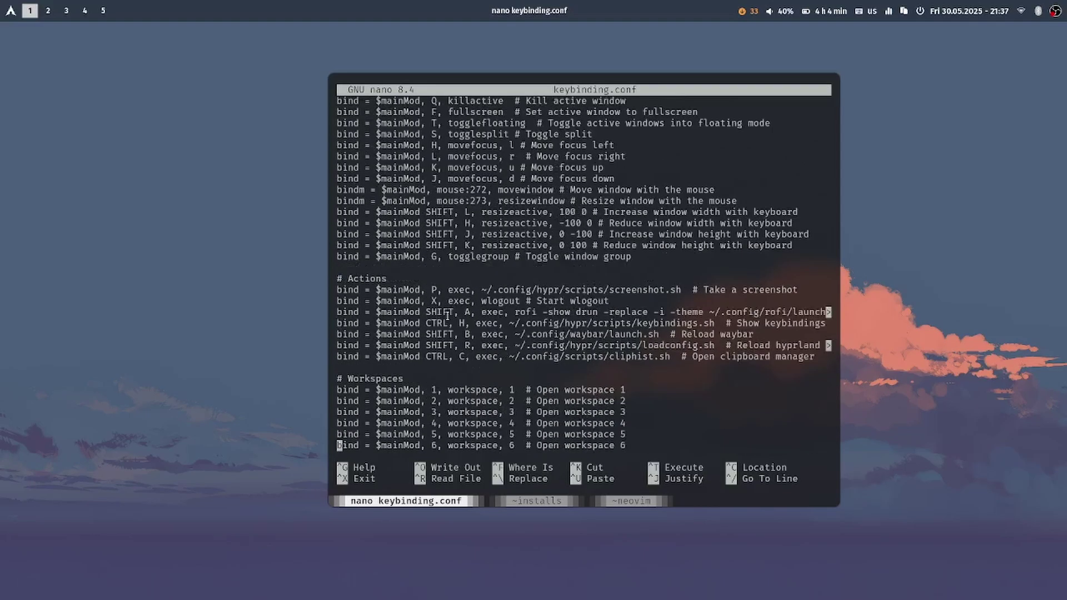
Go back up to the application bindings and read down to the bindings that move the active window to a workspace
key("Up")
key("Up")
key("Up")
key("Up")
key("Up")
key("Up")
key("Up")
key("Up")
key("Up")
key("Up")
key("Up")
key("Up")
key("Up")
key("Up")
key("Up")
key("Up")
key("Up")
key("Up")
key("Up")
key("Up")
key("Up")
key("Up")
key("Up")
key("Up")
key("Up")
key("Up")
key("Up")
key("Up")
key("Up")
key("Up")
key("Up")
key("Up")
key("Up")
key("Up")
key("Up")
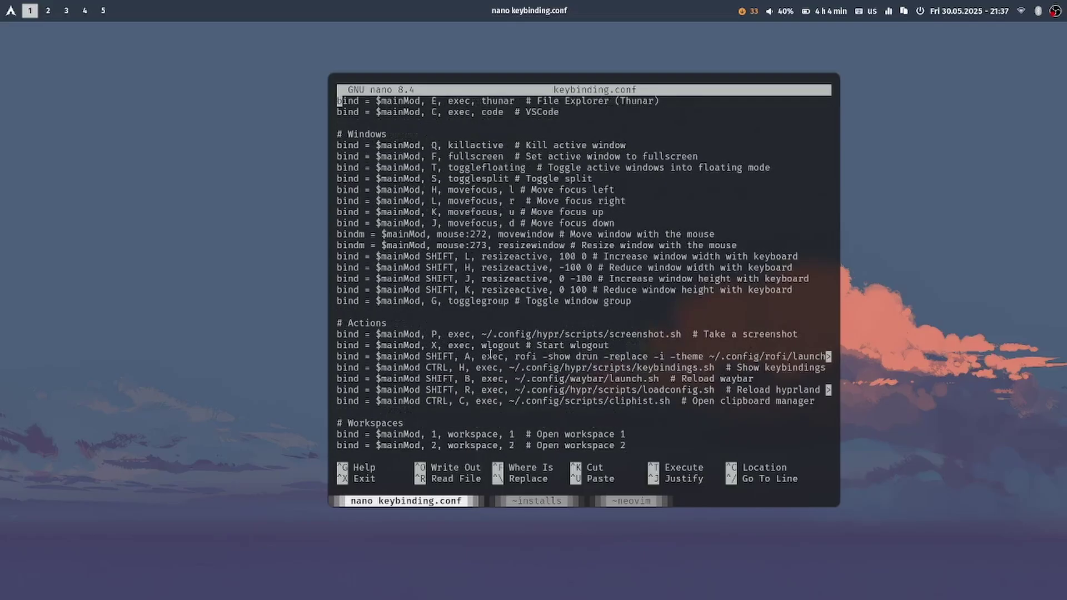
key("Down")
key("Down")
key("Down")
key("Down")
key("Down")
key("Down")
key("Down")
key("Down")
key("Down")
key("Down")
key("Down")
key("Down")
key("Down")
key("Down")
key("Down")
key("Down")
key("Down")
key("Down")
key("Down")
key("Down")
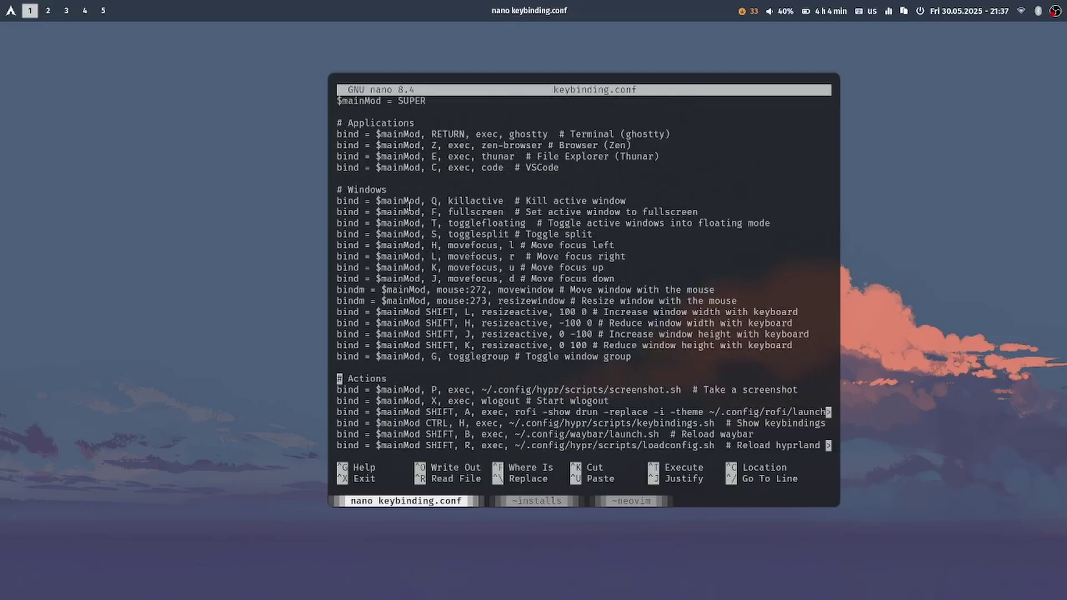
key("Down")
key("Down")
key("Down")
key("Down")
key("Down")
key("Down")
key("Down")
key("Down")
key("Down")
key("Down")
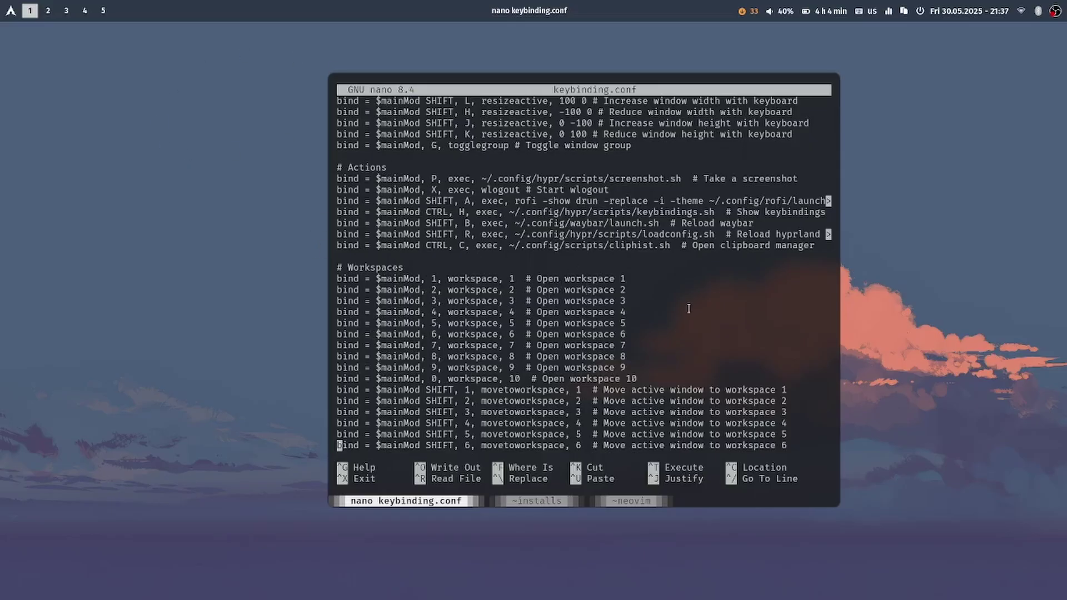
Switch through workspaces 2 to 6 and return to workspace 1
key("super+2")
key("super+3")
key("super+4")
key("super+5")
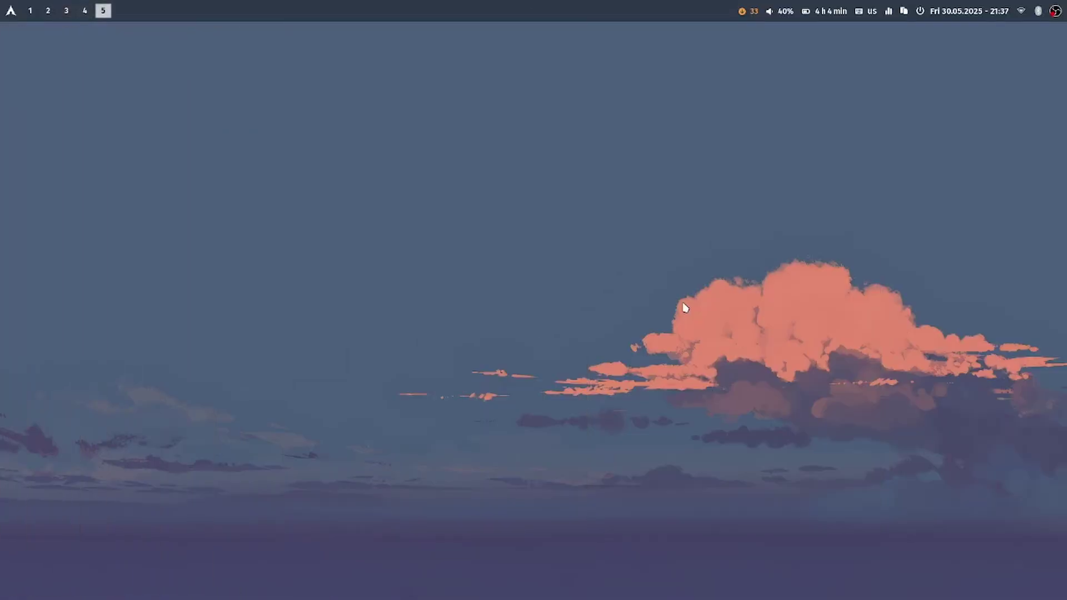
key("super+6")
key("super+1")
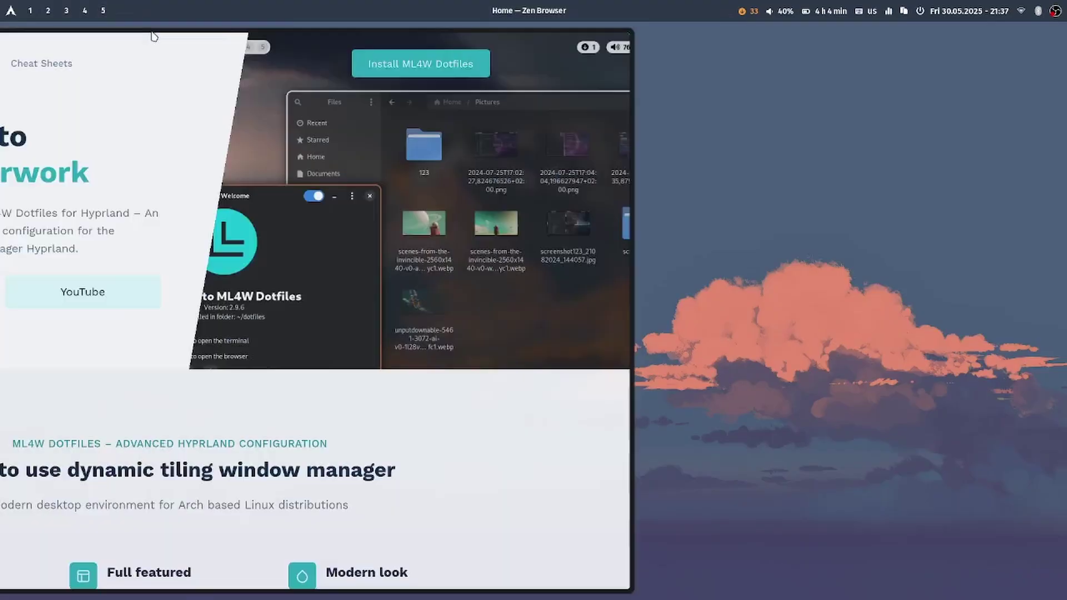
key("super+1")
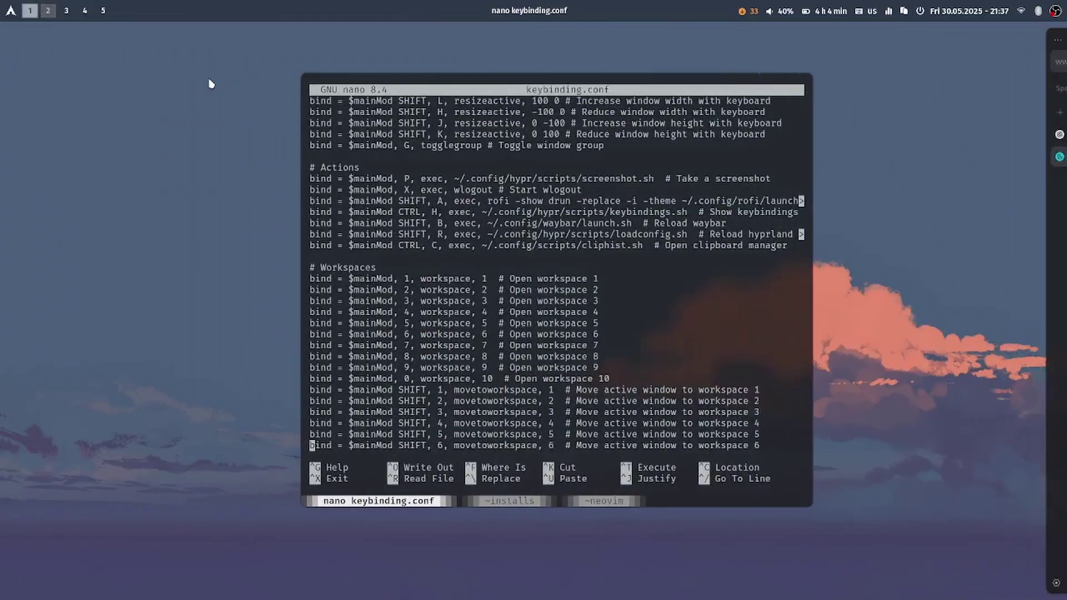
Skim keybinding.conf from the Fn keys back to the start, and stop at the bindings for moving windows between workspaces
scroll(502, 284, "down", 5)
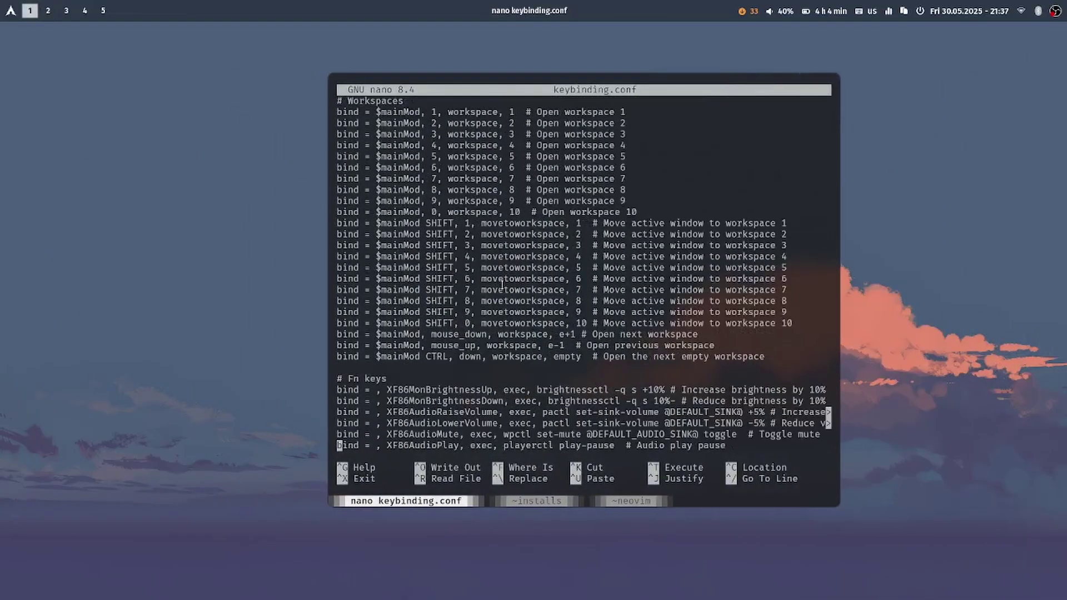
scroll(501, 284, "down", 5)
scroll(449, 279, "up", 18)
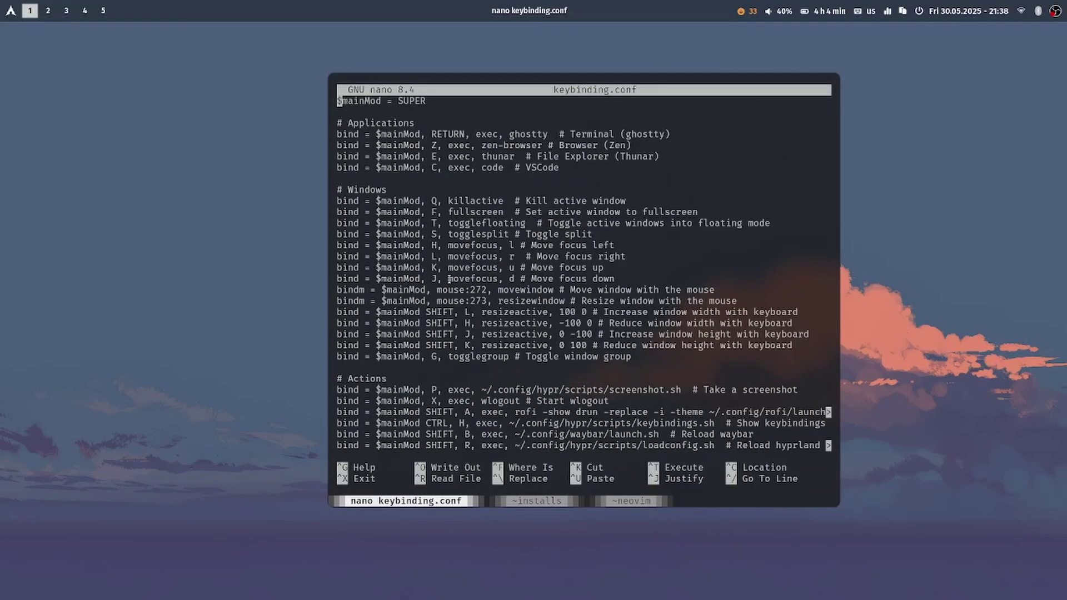
scroll(449, 279, "up", 2)
scroll(449, 279, "down", 8)
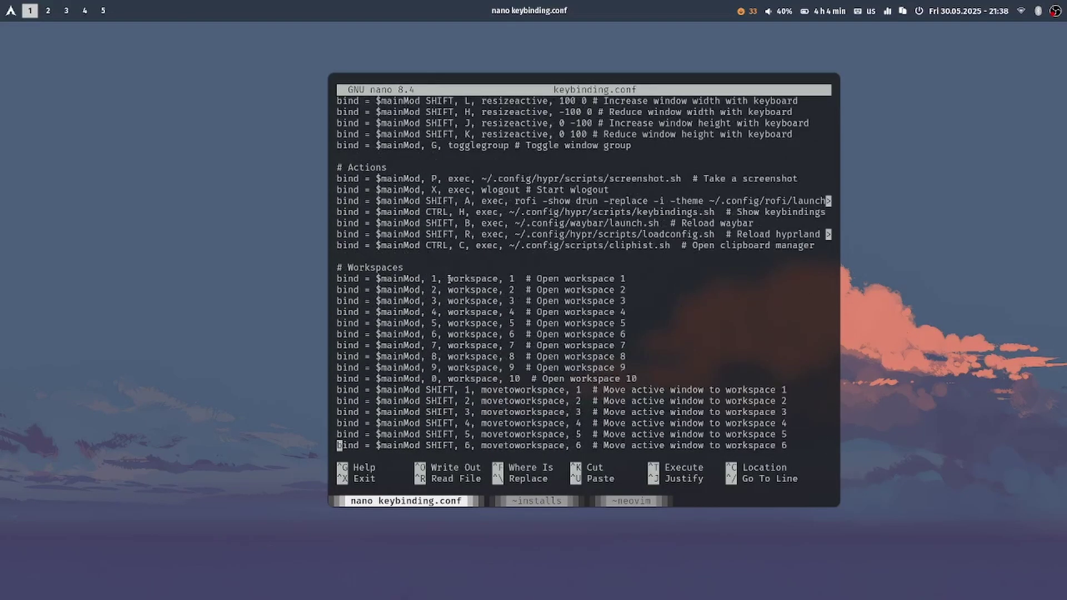
scroll(449, 279, "down", 2)
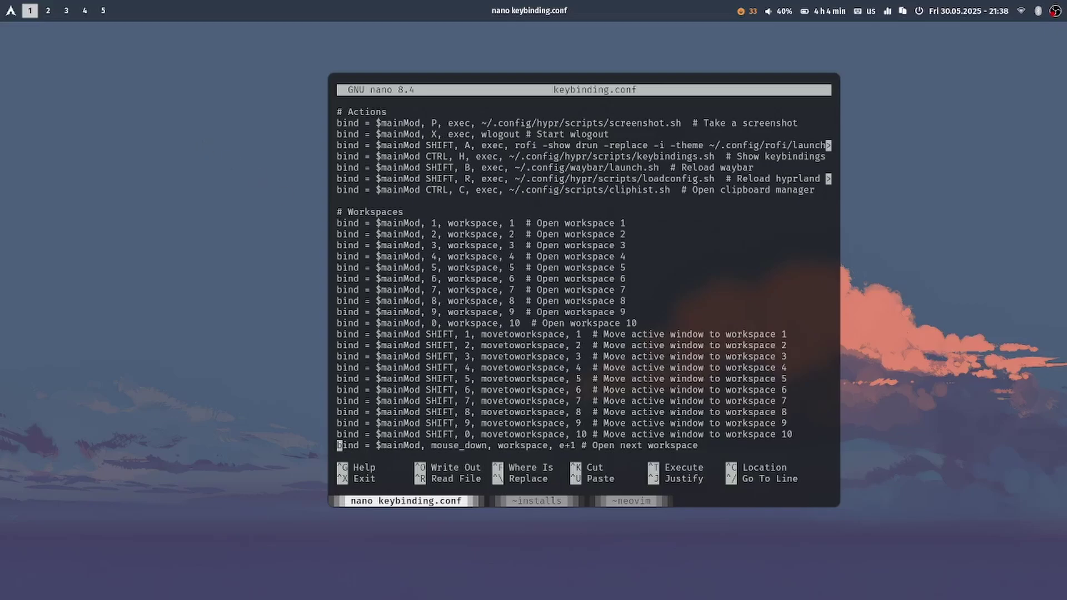
Send the nano window to workspace 5, check workspaces 1 and 5, and move the window back to workspace 1
key("super+shift+5")
key("super+1")
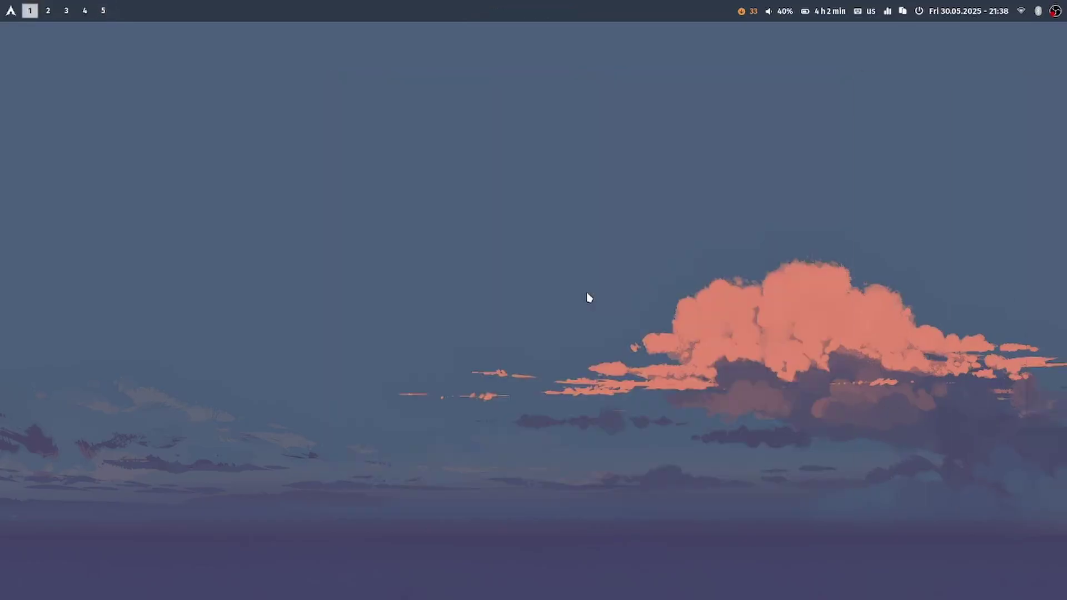
key("super+5")
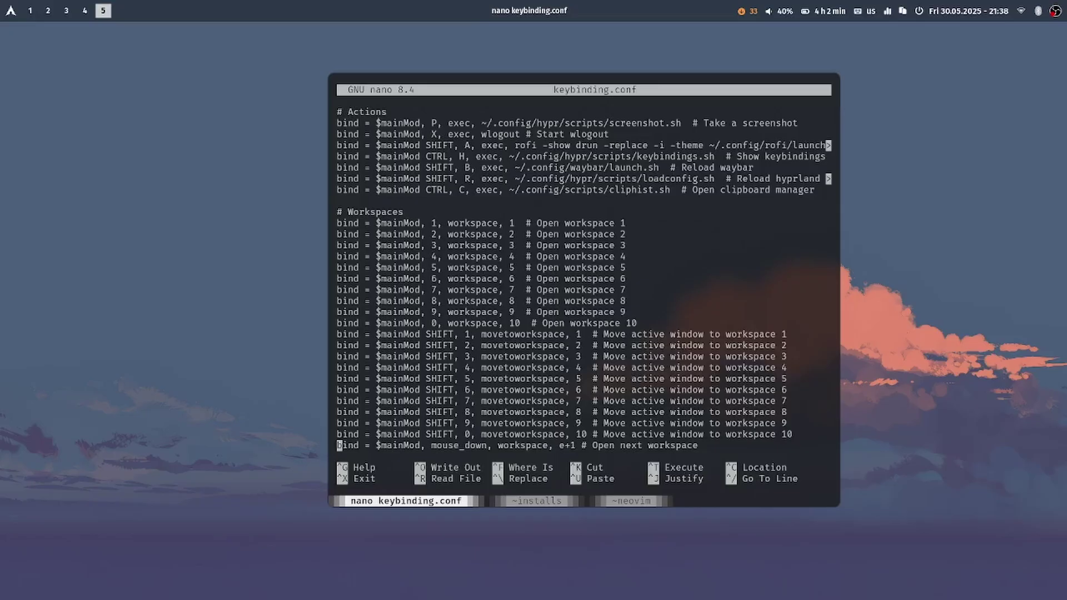
key("super+shift+1")
Review the window, Actions and Workspaces bindings again, down to the binding that opens the next workspace
scroll(691, 361, "up", 6)
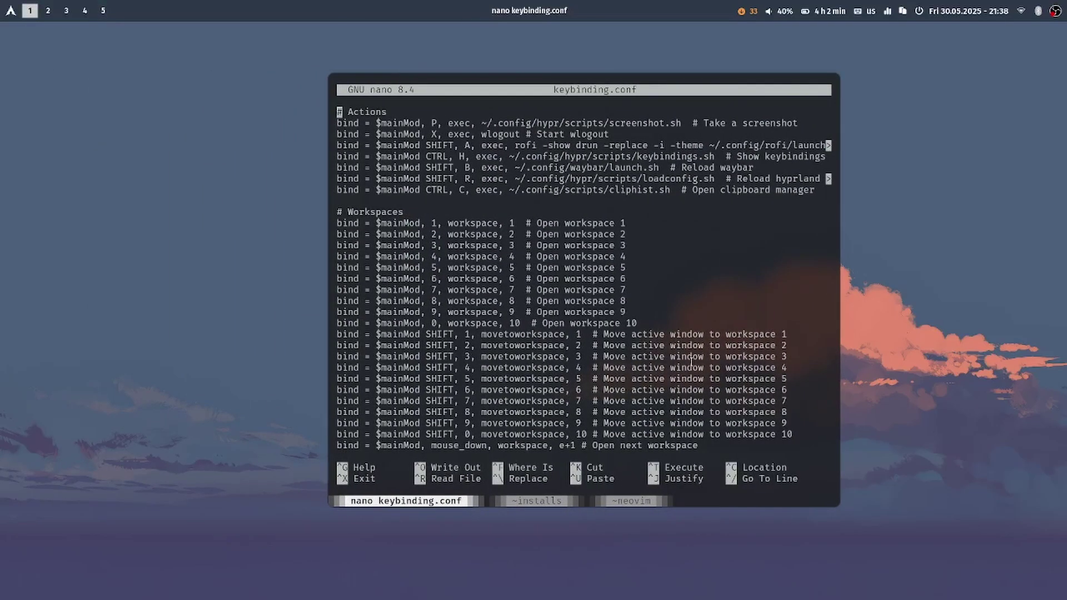
scroll(691, 361, "up", 5)
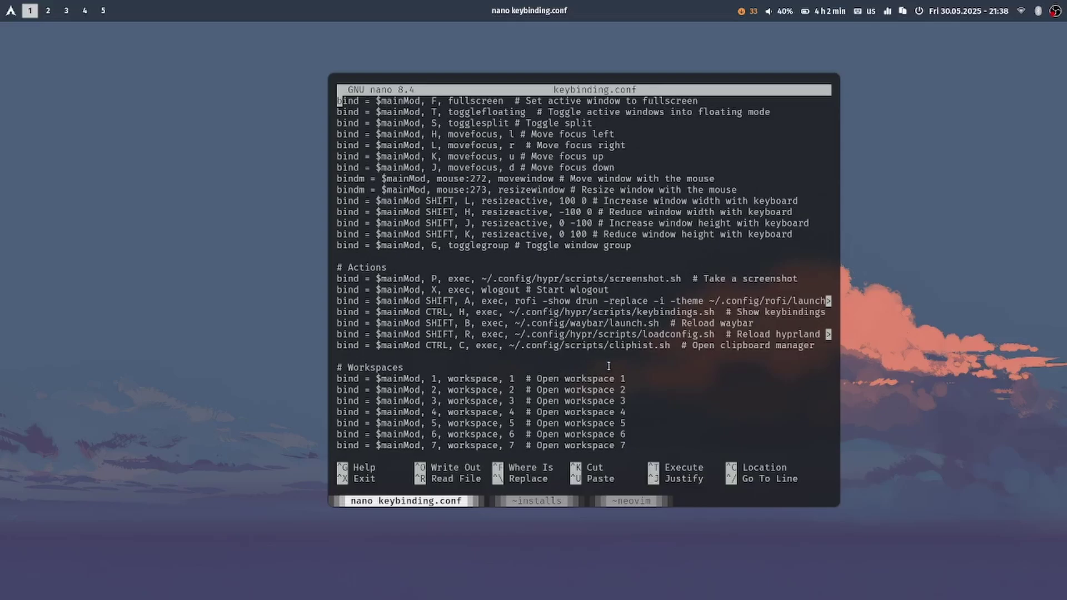
key("Down")
key("Down")
key("Down")
key("Down")
key("Down")
key("Down")
key("Down")
key("Down")
key("Down")
key("Down")
key("Down")
key("Down")
key("Down")
key("Down")
key("Down")
key("Down")
key("Down")
key("Down")
key("Down")
key("Down")
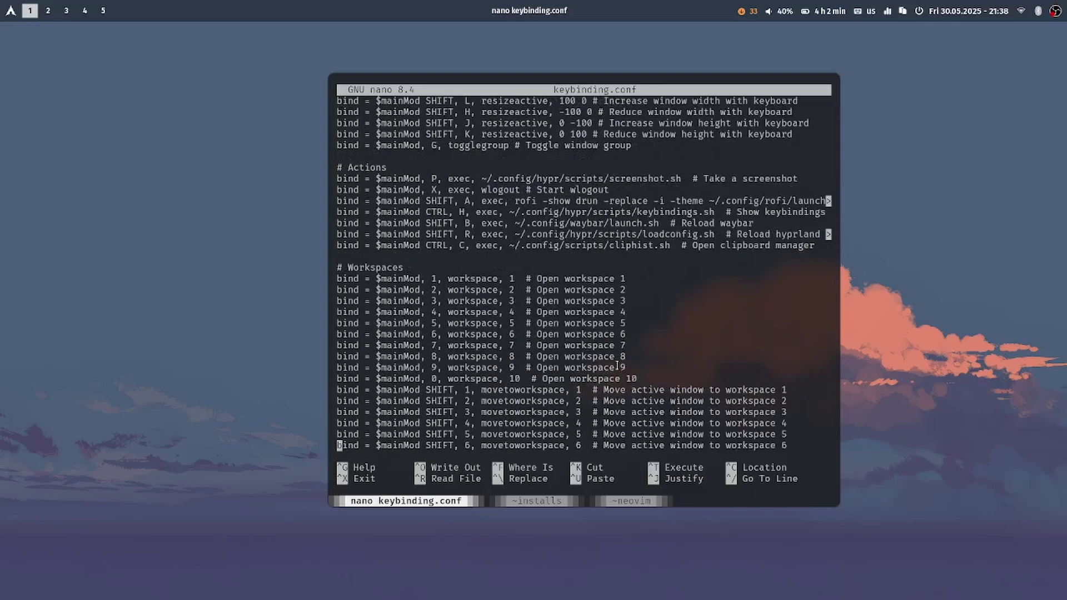
key("Down")
key("Down")
key("Down")
key("Down")
key("Down")
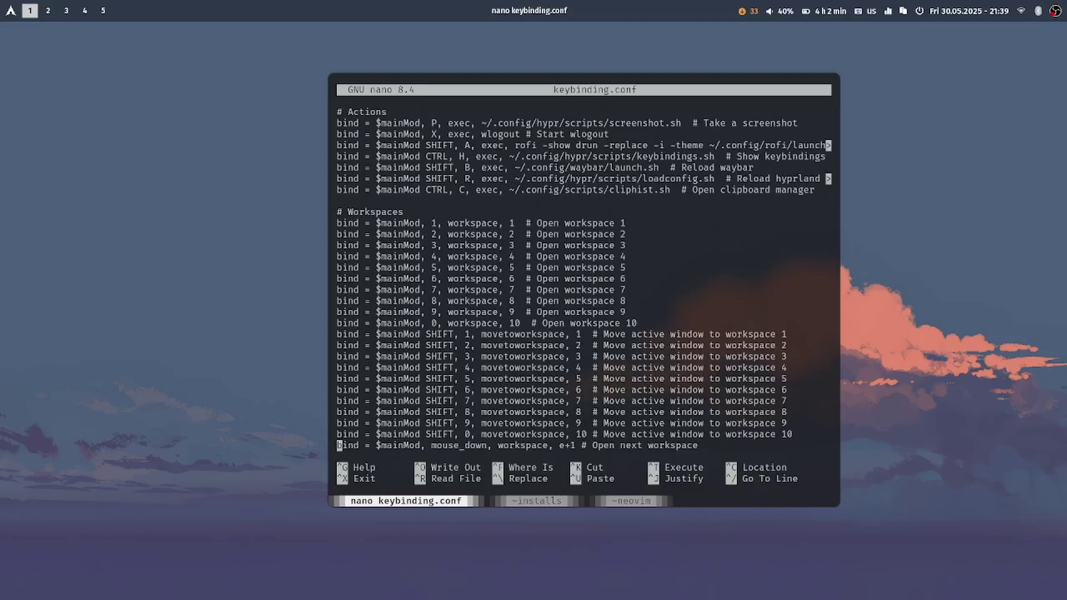
Examine the Fn key bindings for brightness, audio, calculator and screen lock, and return to the start of keybinding.conf
scroll(639, 343, "down", 5)
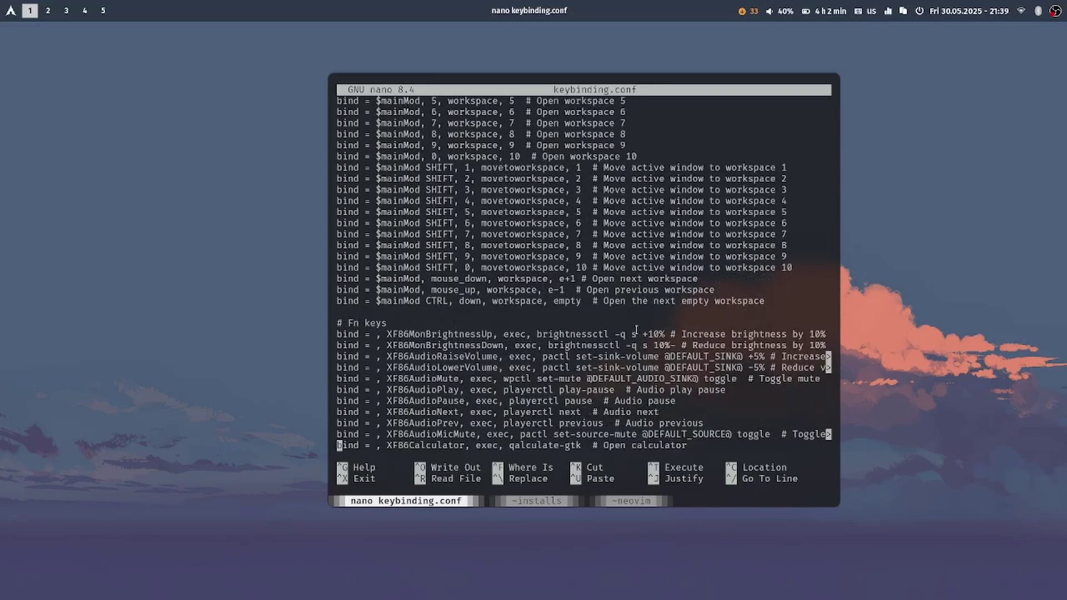
scroll(636, 329, "down", 1)
scroll(568, 364, "up", 7)
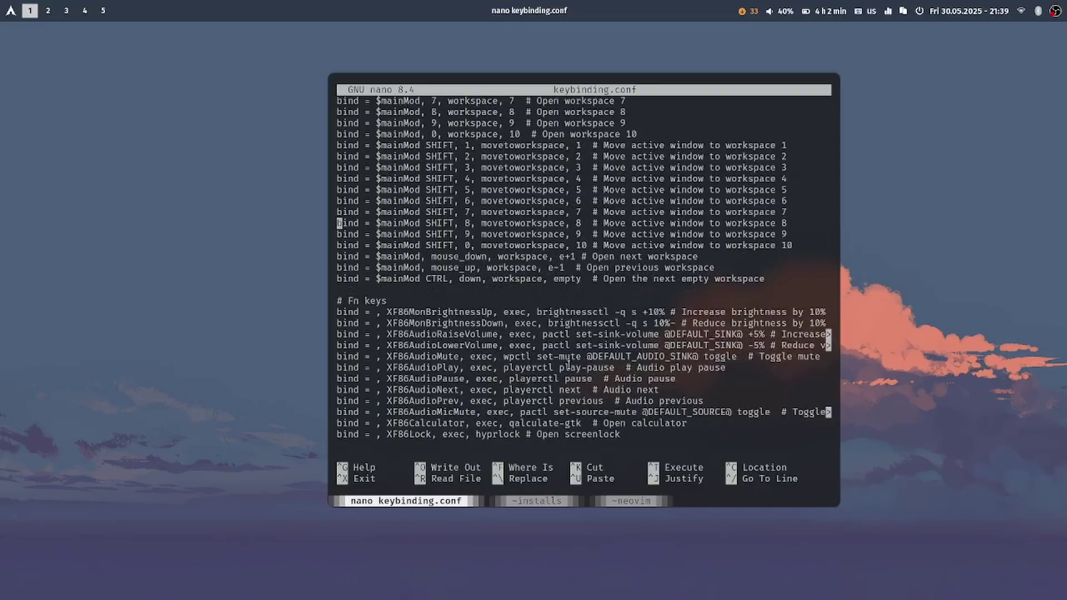
scroll(568, 364, "up", 20)
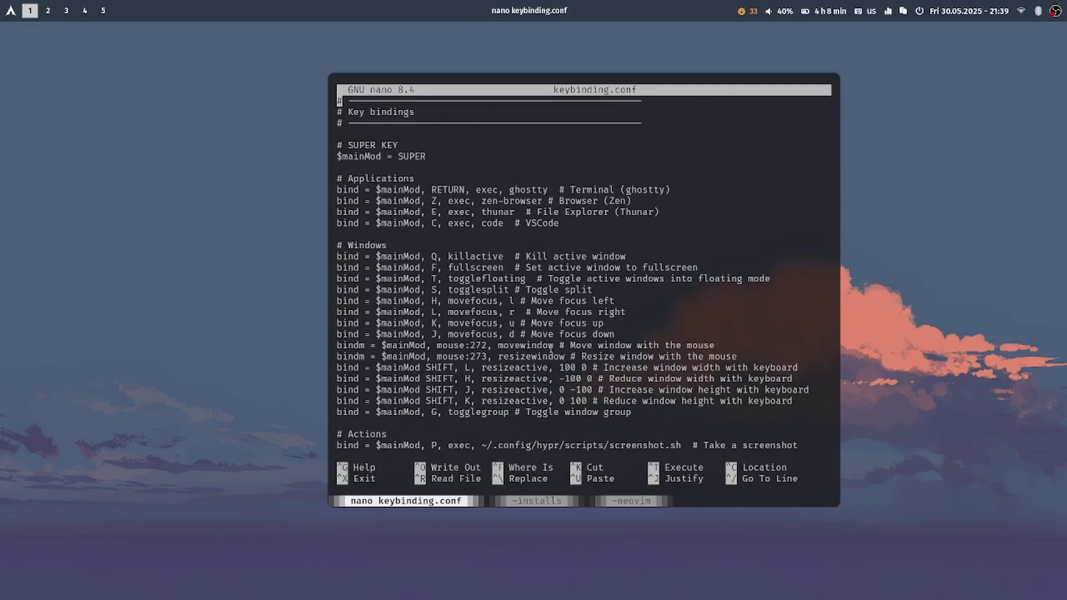
scroll(555, 303, "down", 5)
Open three additional tiled terminals on workspace 4 and close three so that a single terminal remains
key("super+4")
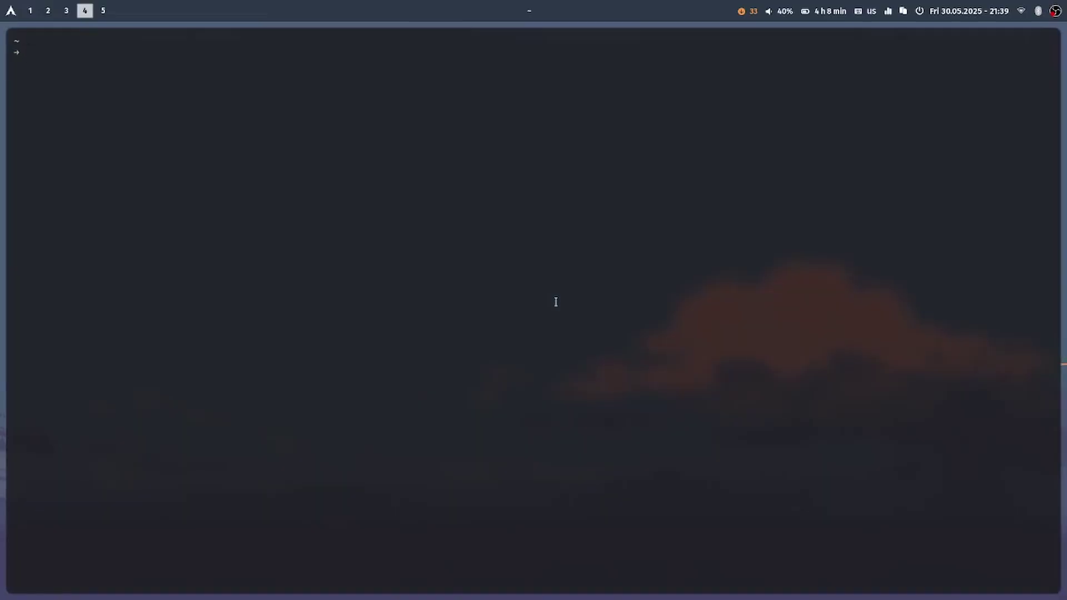
key("super+Return")
key("super+Return")
key("super+Return")
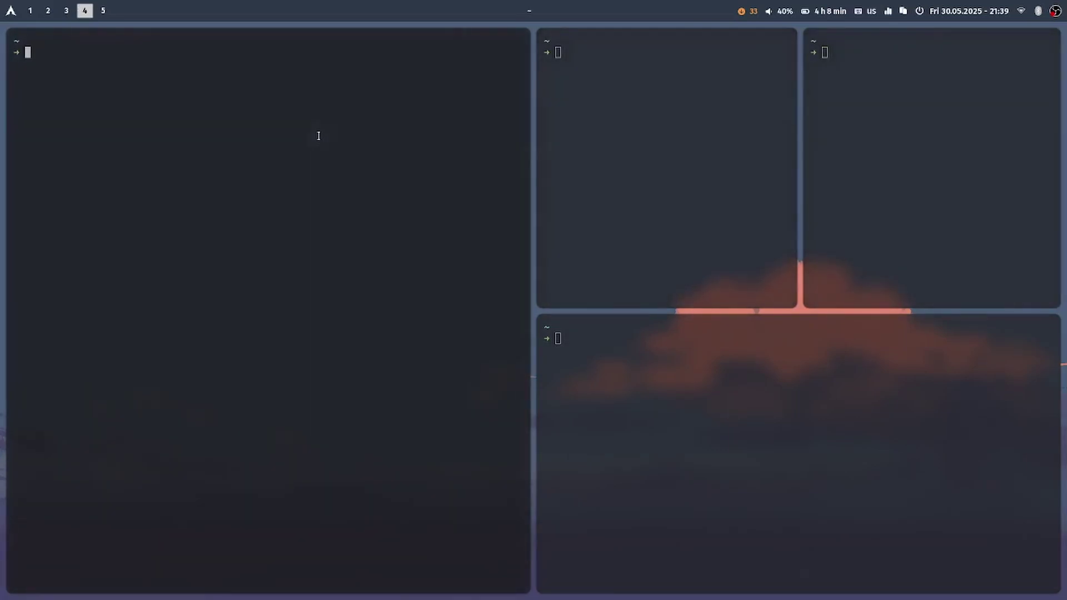
key("super+q")
key("super+q")
key("super+q")
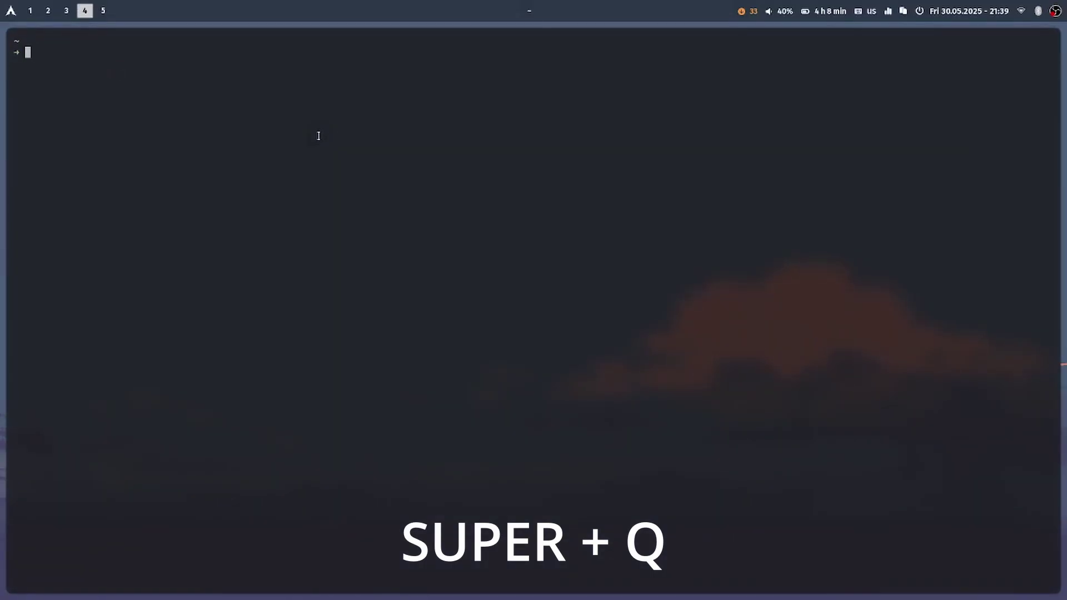
Open a second terminal on workspace 4, visit the other workspaces, and return to workspace 4
key("super+Return")
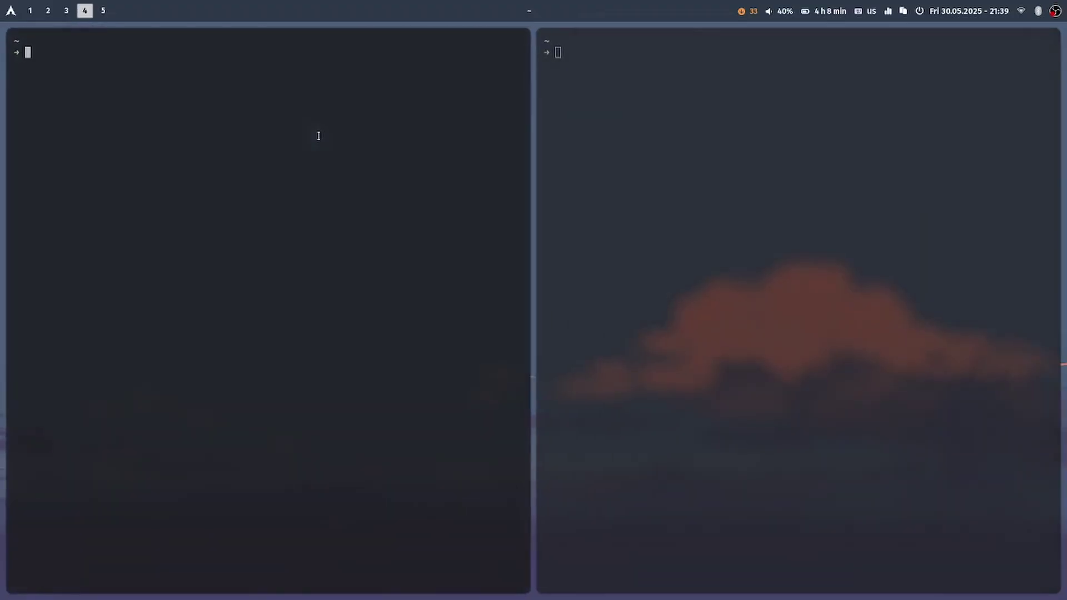
key("super+1")
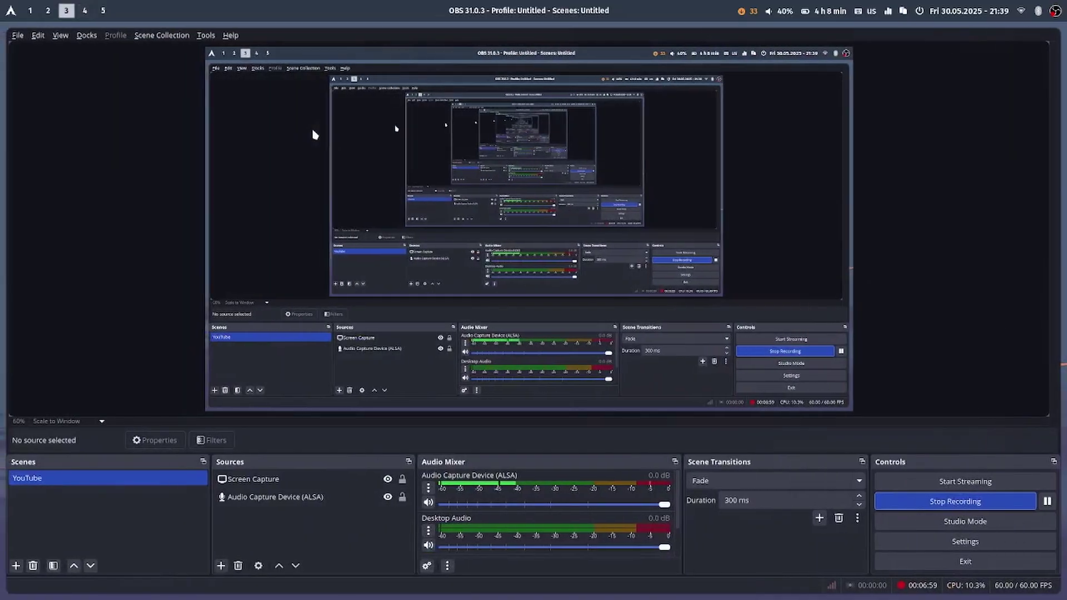
key("super+2")
key("super+4")
key("super+5")
key("super+4")
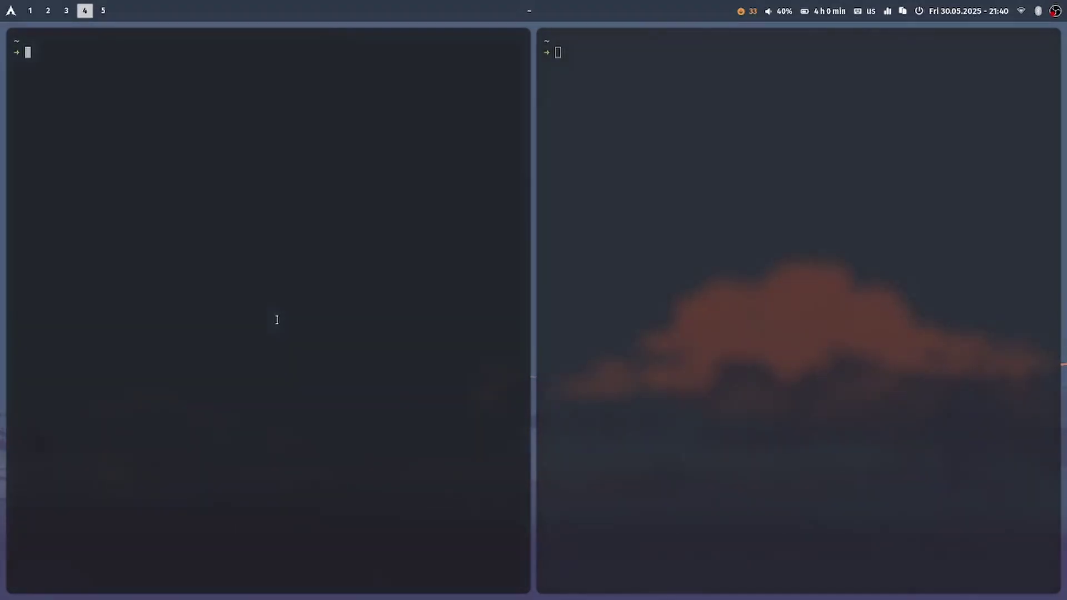
Move the window focus back and forth between the two side-by-side terminals, ending on the left one
key("super+l")
key("super+h")
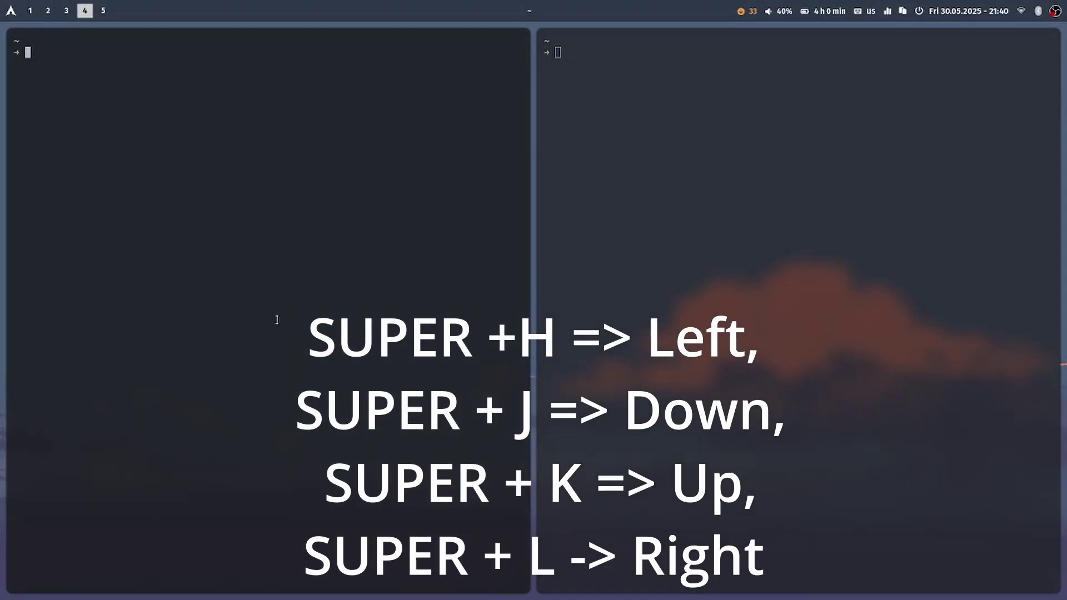
key("super+l")
key("super+h")
key("super+l")
key("super+h")
key("super+l")
key("super+h")
key("super+l")
key("super+h")
key("super+l")
key("super+h")
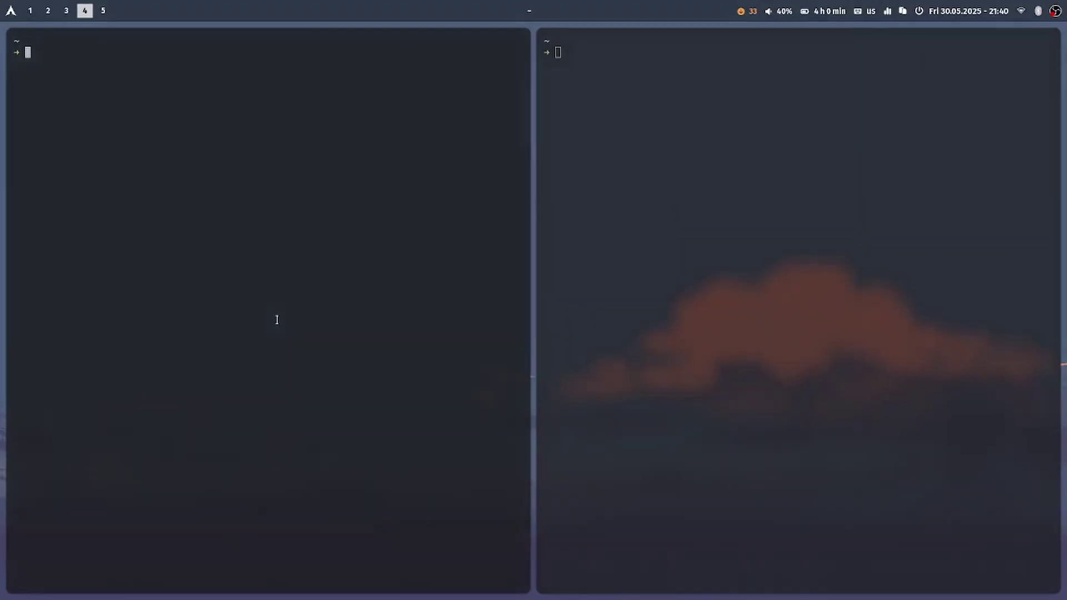
Open a third terminal on workspace 4, splitting the left tile
key("super+Return")
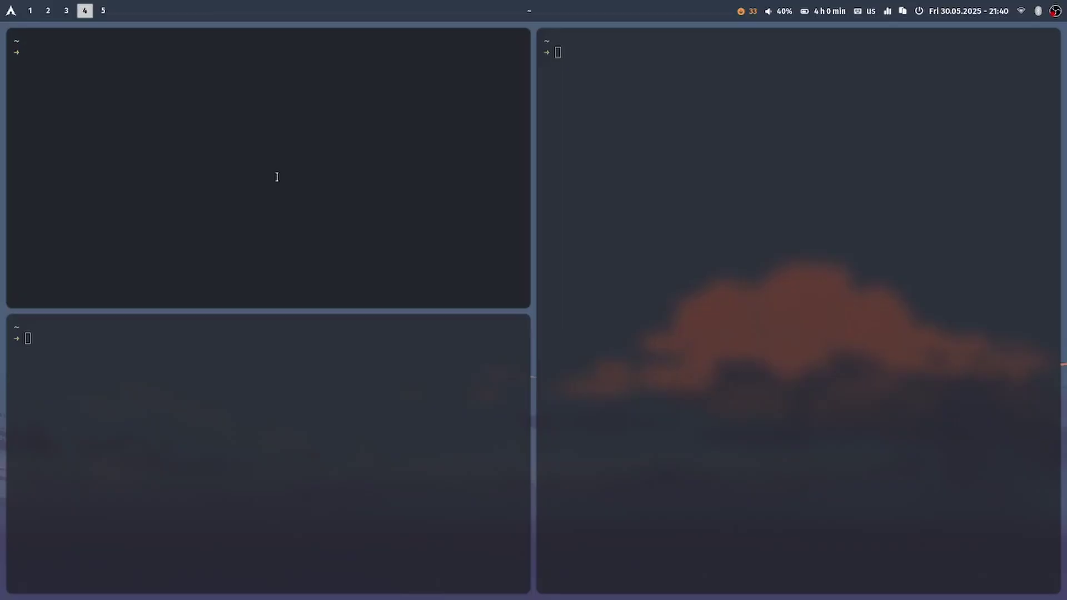
Check the focus and resize bindings in keybinding.conf on workspace 1, and return to the three terminals on workspace 4
key("super+1")
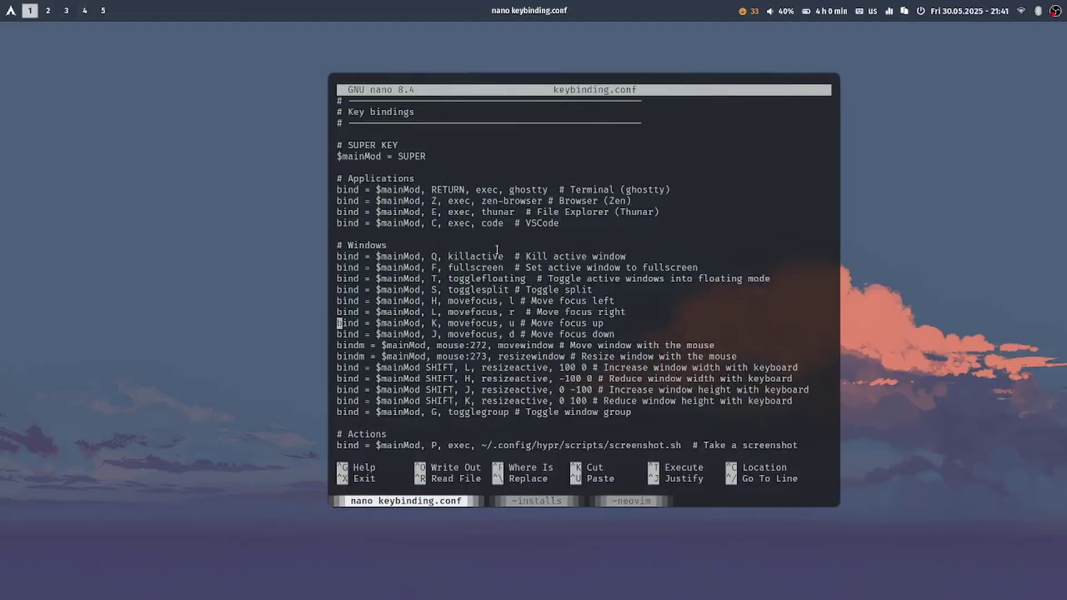
key("Down")
key("Down")
key("Down")
key("Down")
key("Down")
key("super+4")
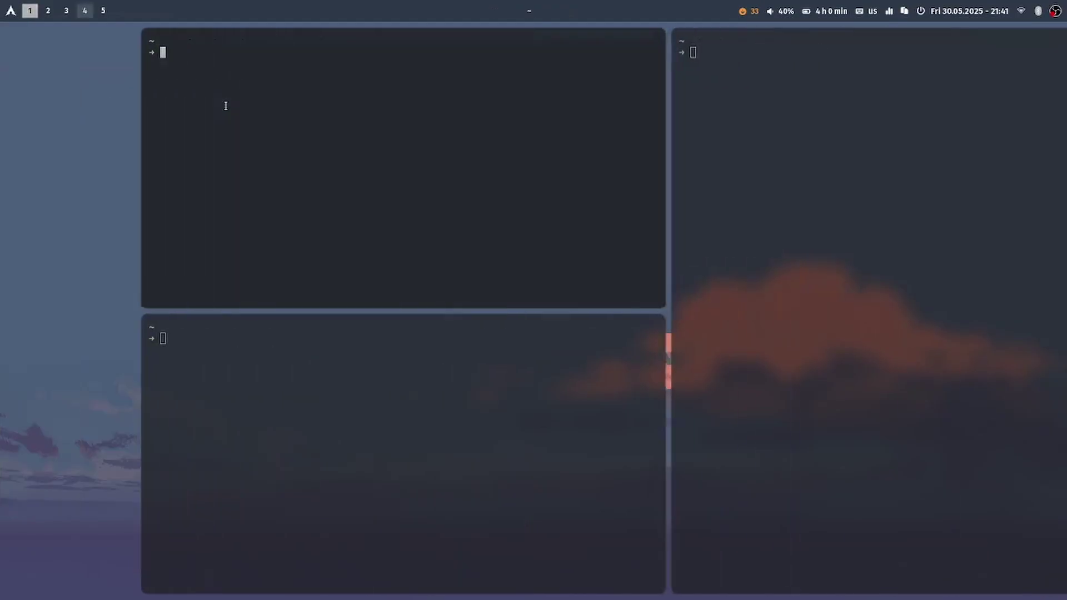
left_click_drag(68, 61, 229, 212)
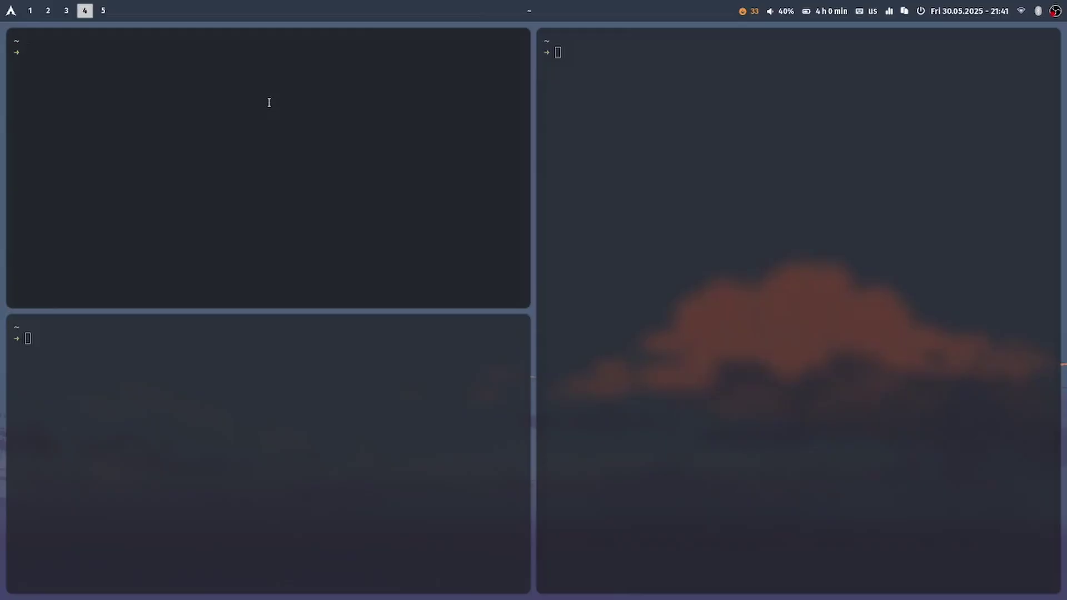
Launch firefox from the right-hand terminal, and close that terminal, confirming that its sessions are terminated
type("l")
key("BackSpace")
type("firefox")
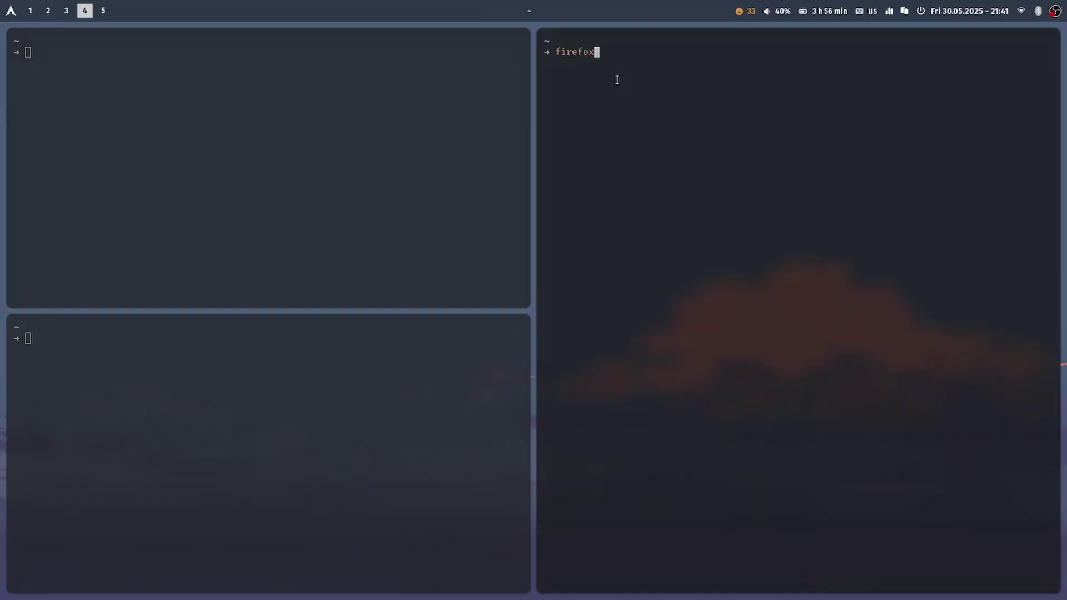
key("Return")
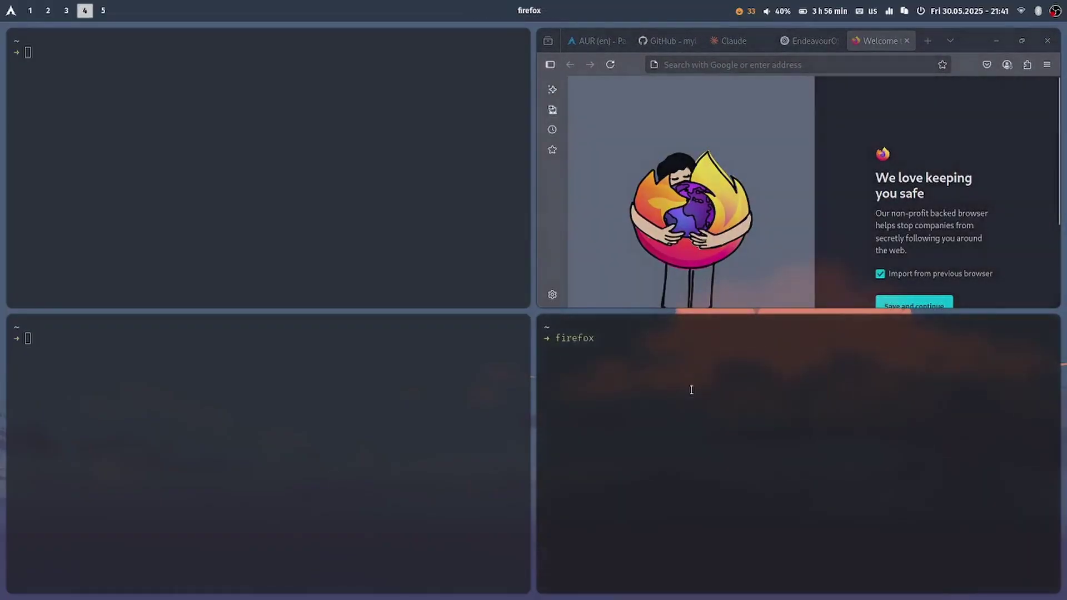
key("super+q")
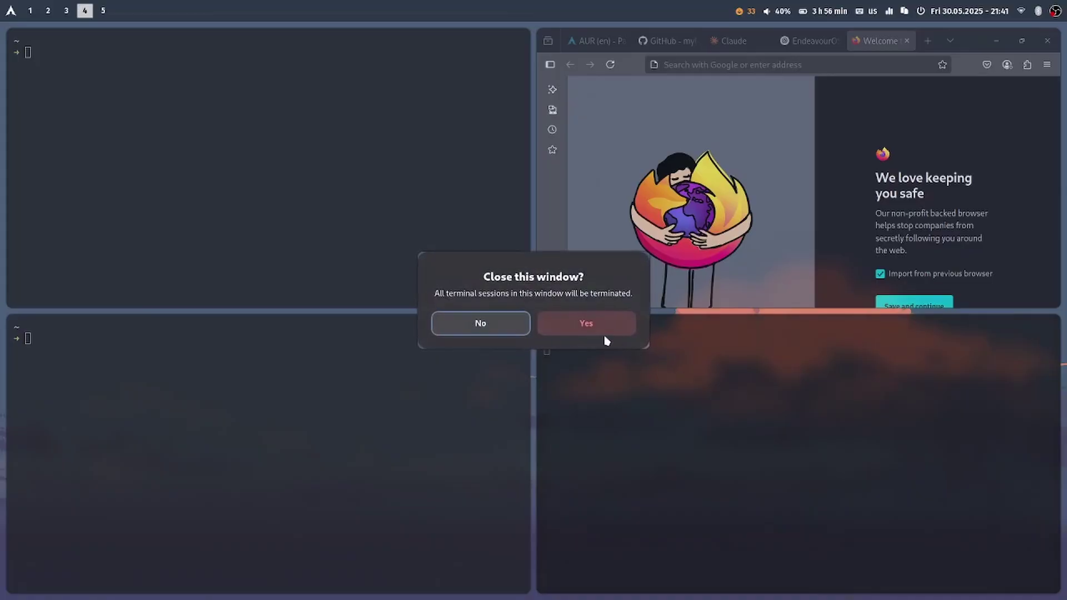
left_click(603, 334)
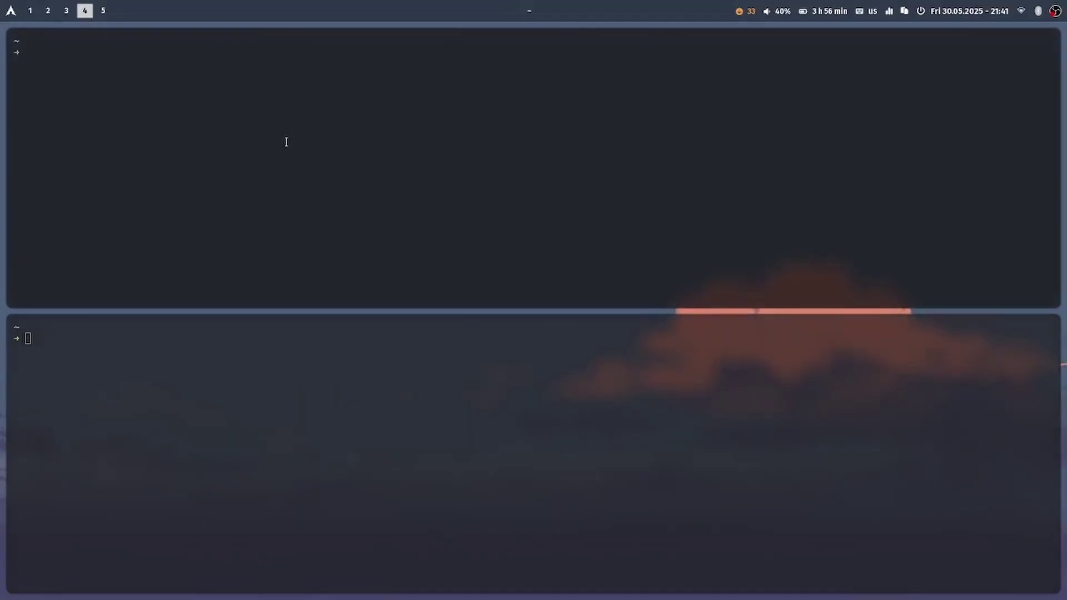
Launch firefox from the upper terminal, close its window on workspace 5, and return to workspace 4
type("firefox")
key("Return")
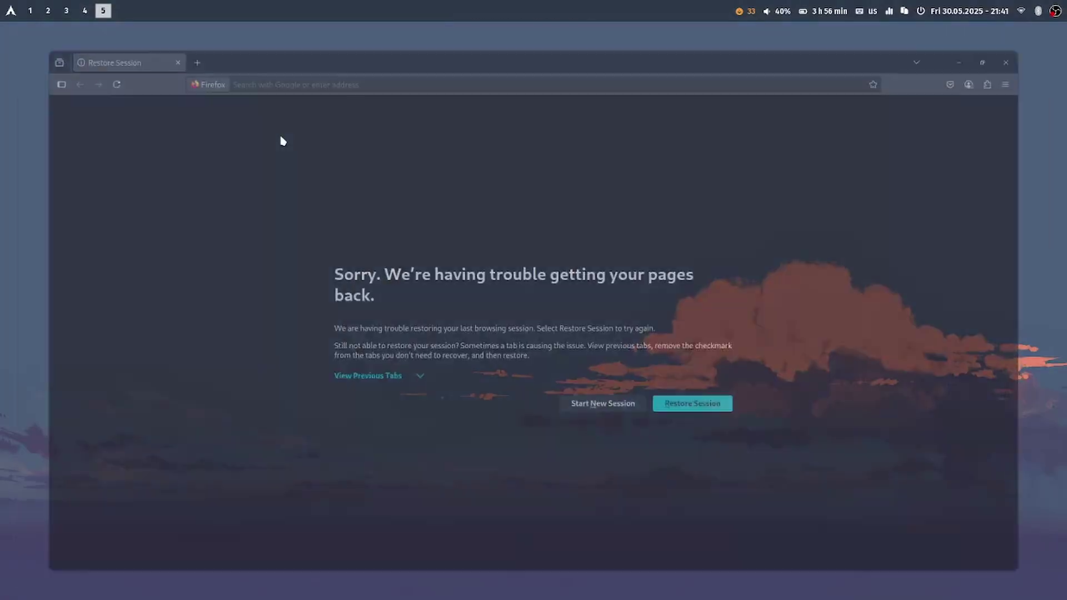
key("super+q")
key("super+4")
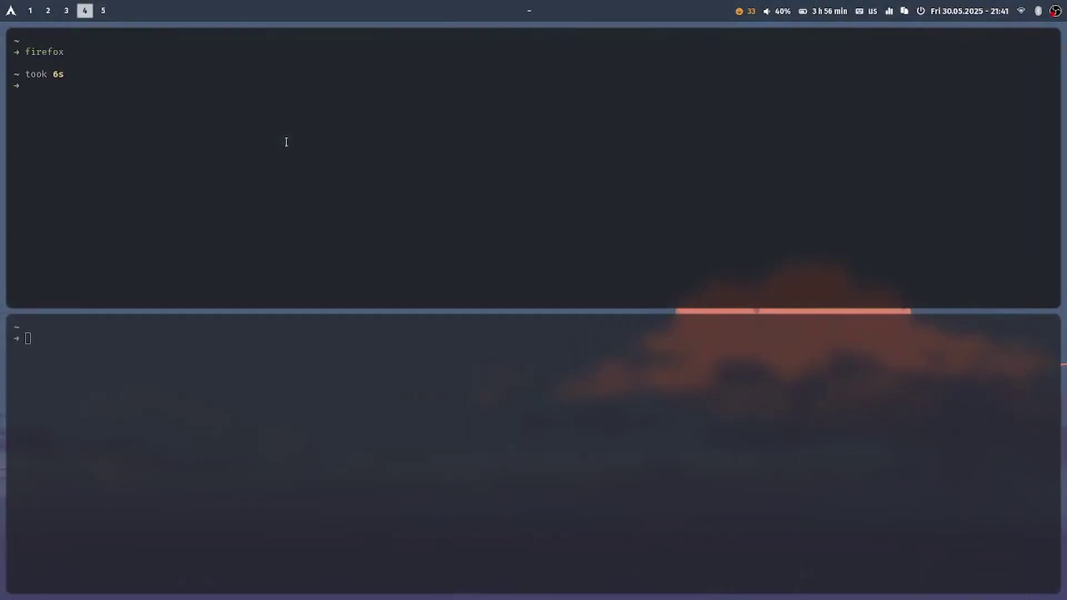
Launch firefox again from the upper terminal, move its window to workspace 5, and dismiss the previous-tabs notification
type("firefox")
key("Return")
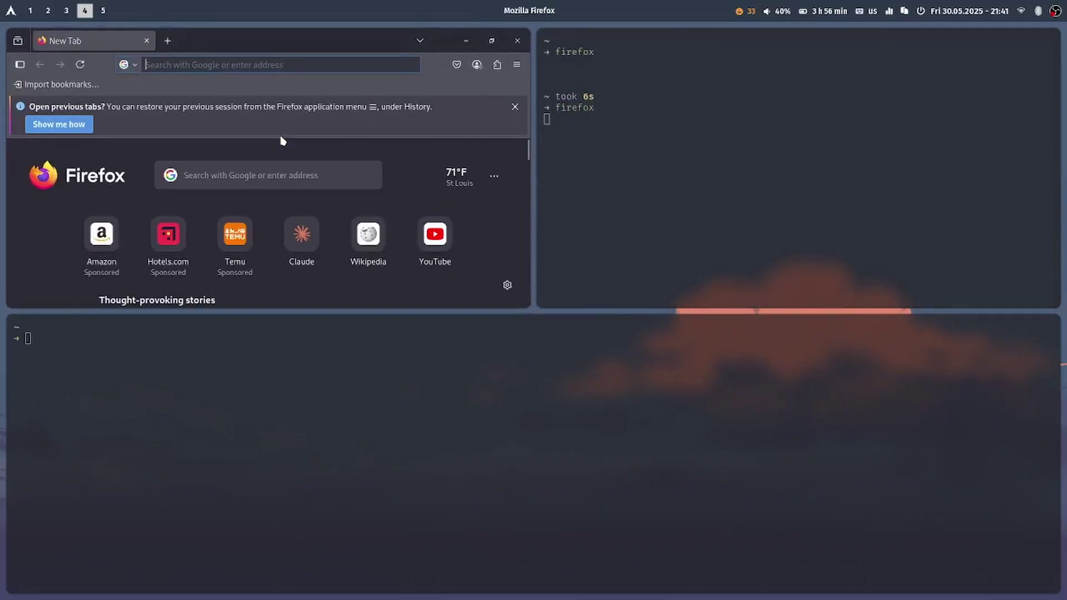
key("super+5")
key("super+4")
key("super+shift+5")
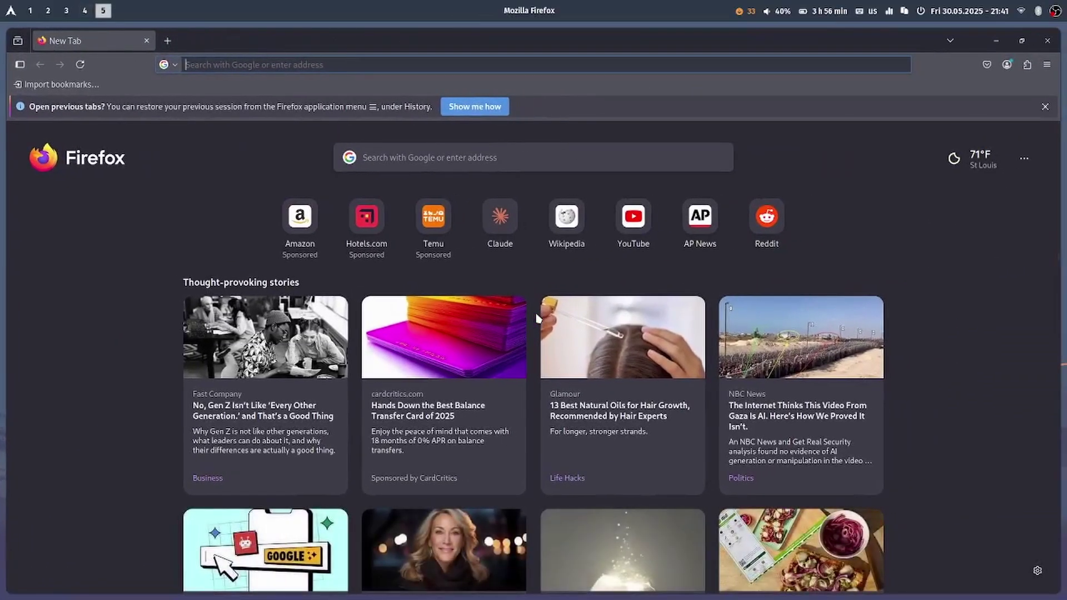
left_click(1045, 107)
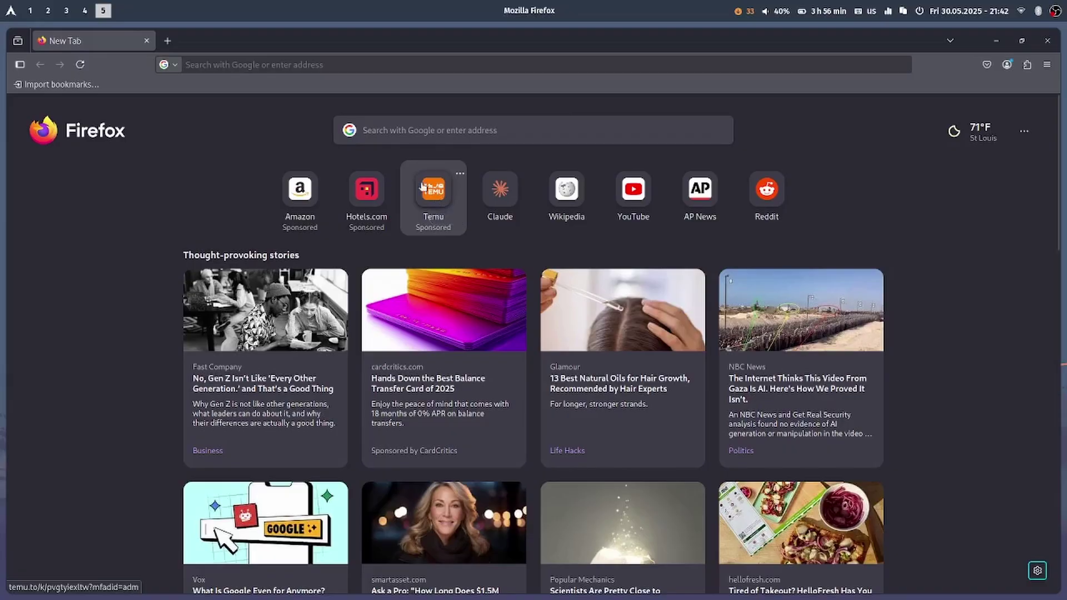
Examine the Actions and Workspaces bindings in keybinding.conf on workspace 1, including the rofi application launcher line
key("super+1")
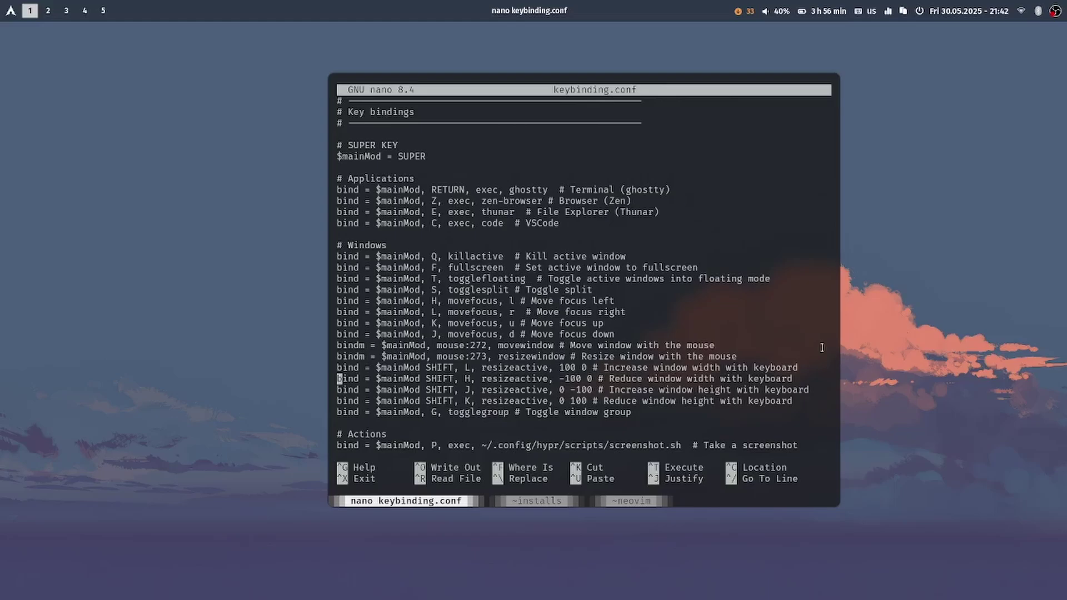
scroll(771, 321, "down", 10)
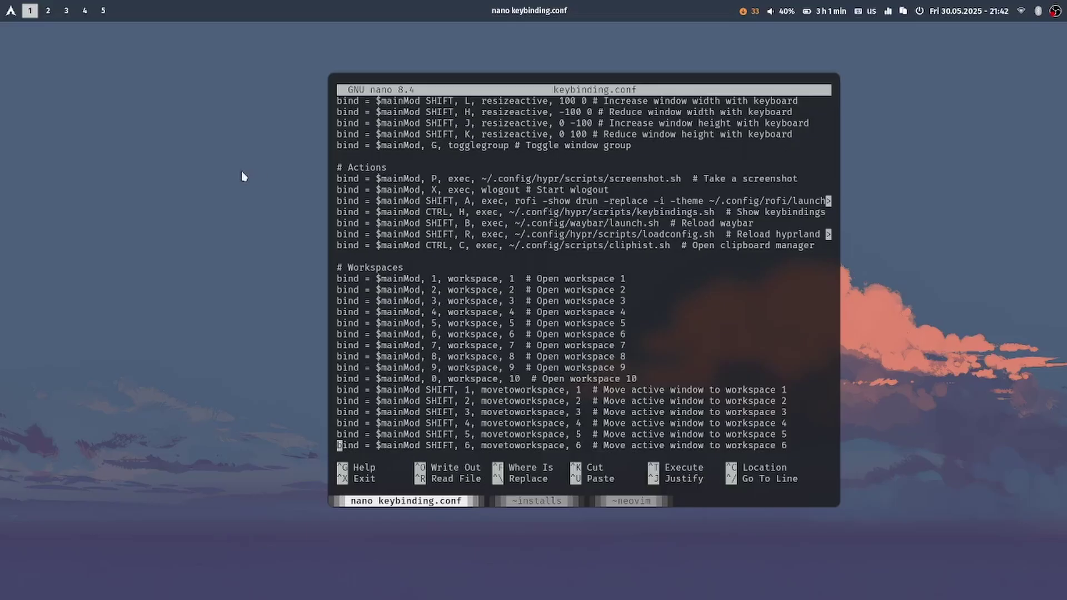
left_click_drag(376, 204, 556, 211)
left_click(588, 245)
Open the application launcher, search for "zen" and launch Zen Browser on workspace 1
key("super+shift+a")
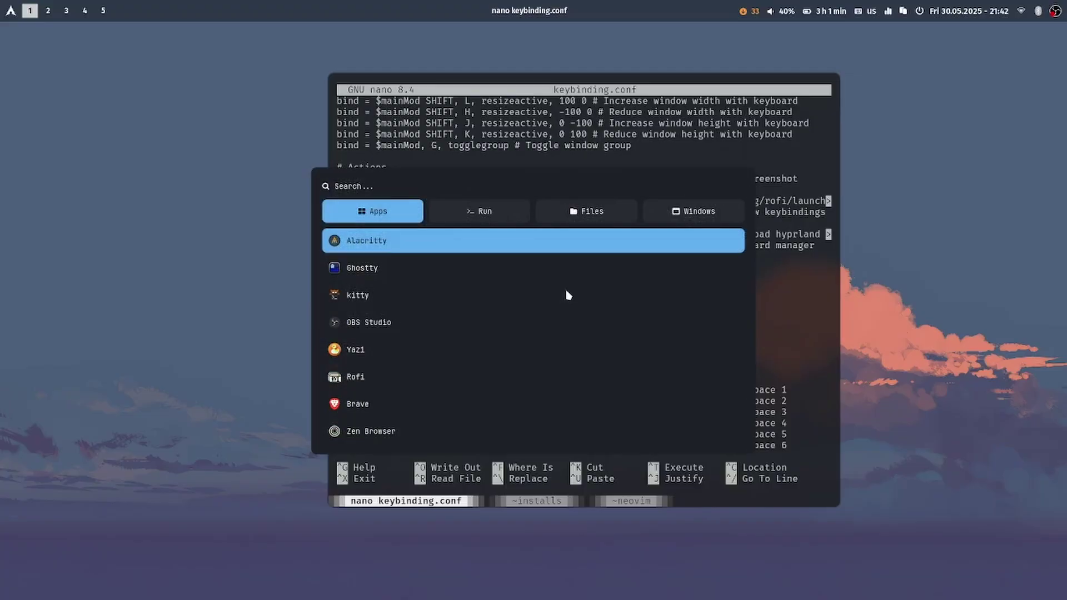
type("zen")
key("Return")
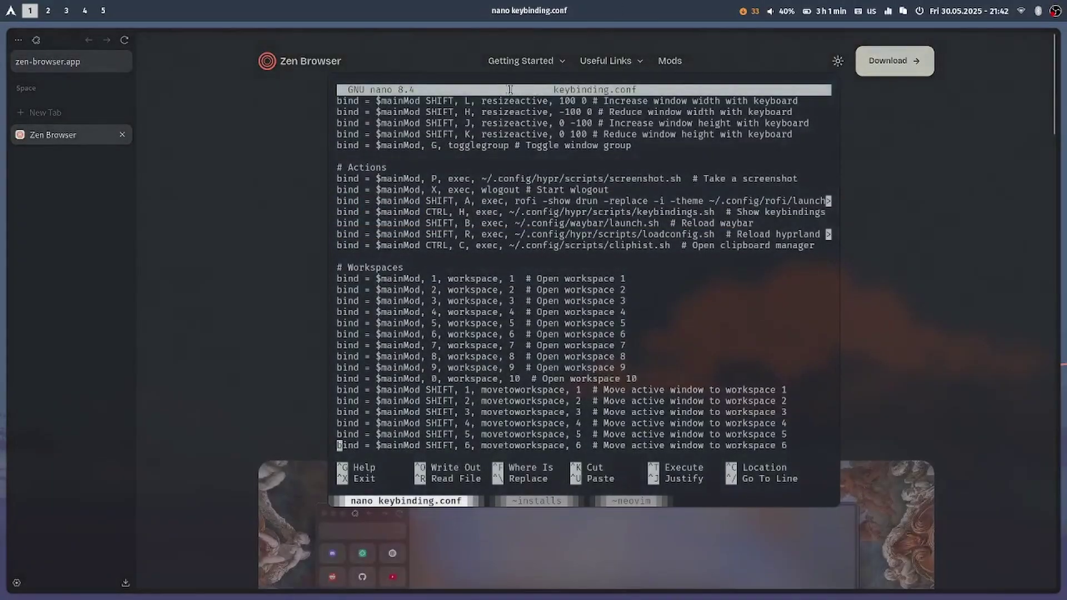
Resize the floating nano window over Zen Browser with the keyboard bindings, making it wider and shorter
left_click_drag(492, 89, 481, 112)
left_click(656, 314)
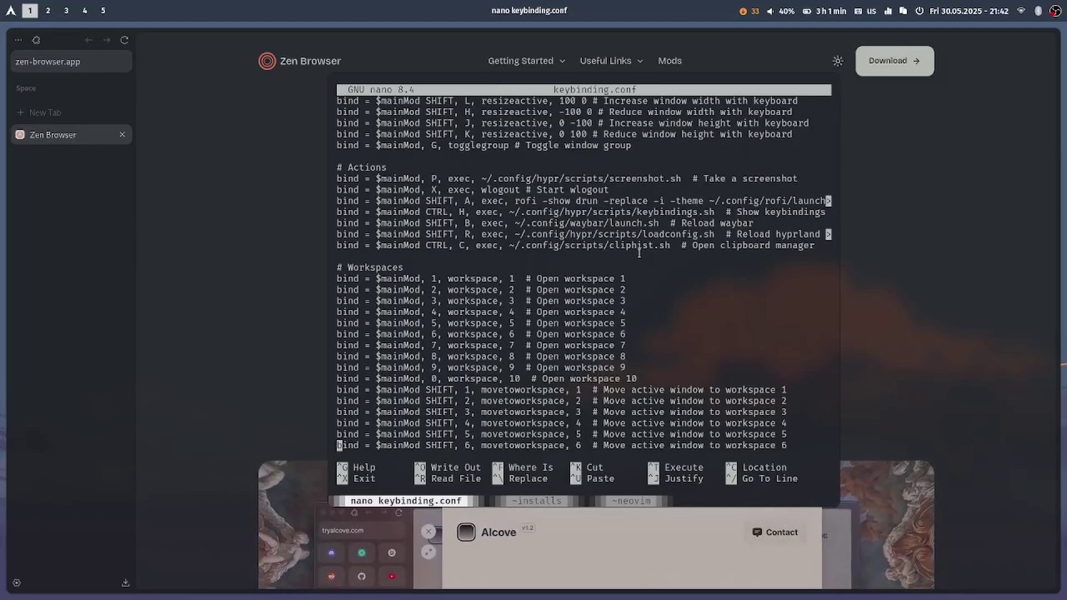
key("super+shift+j")
key("super+shift+k")
key("super+shift+l")
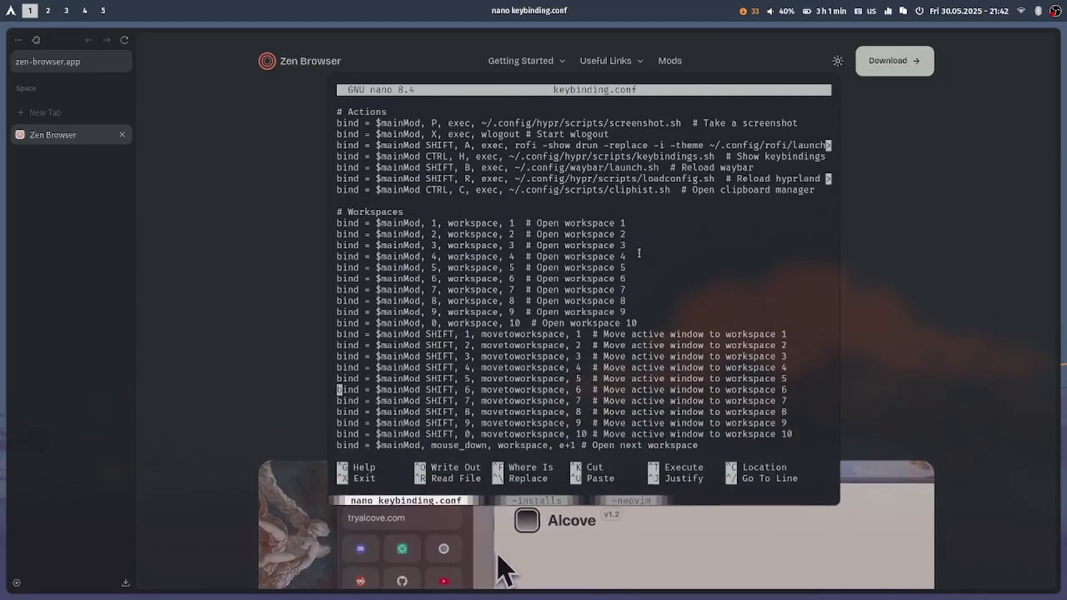
key("super+shift+j")
key("super+shift+j")
key("super+shift+l")
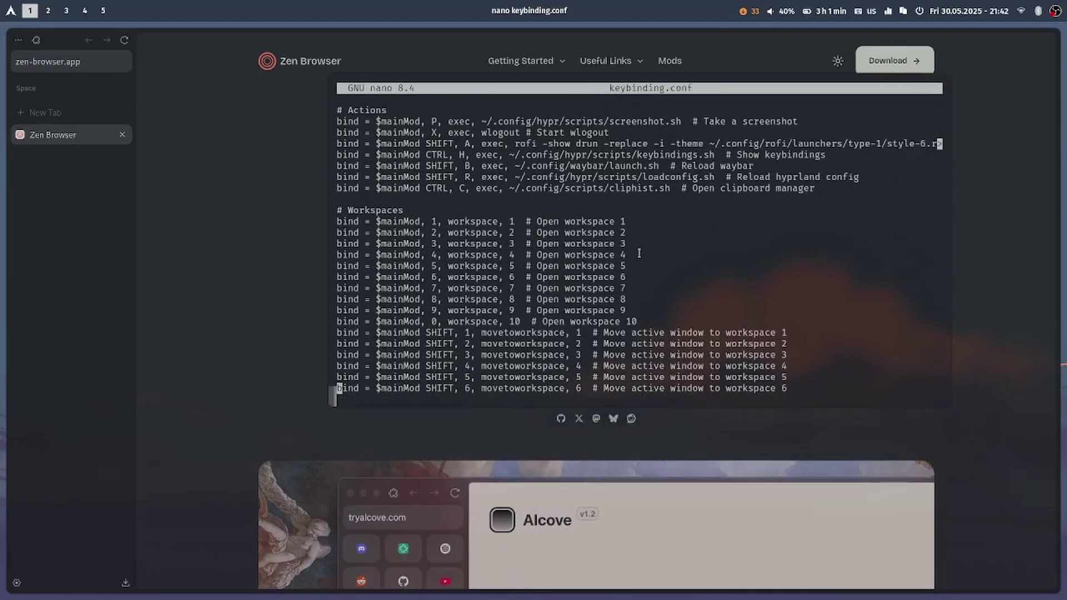
Toggle the nano window between tiled and floating, leaving it tiled beside Zen Browser
key("super+v")
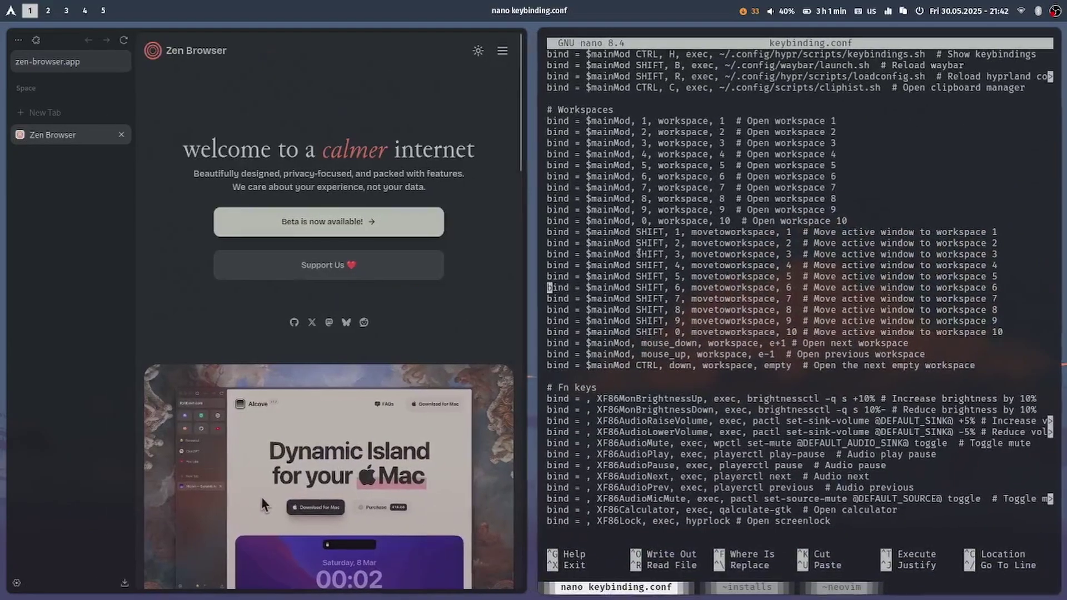
key("super+v")
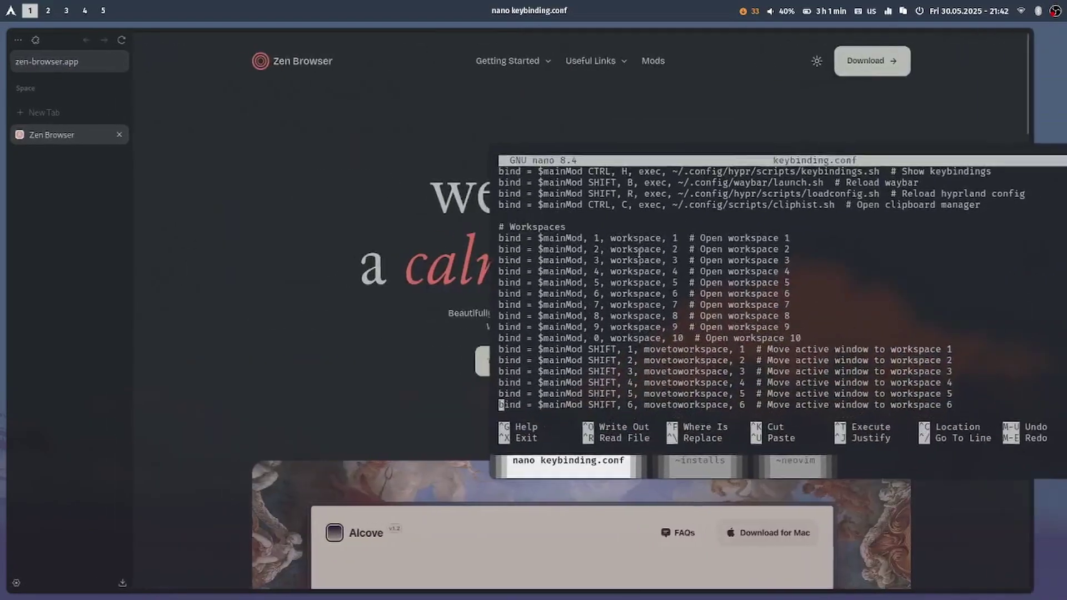
key("super+v")
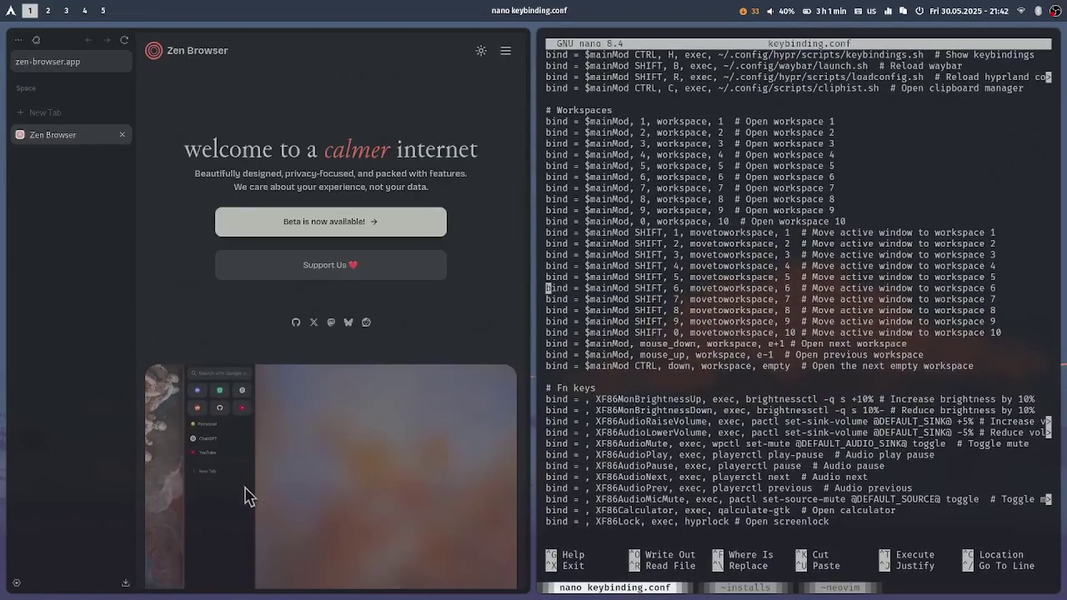
Review keybinding.conf from the top through the Applications, Windows, Actions and Workspaces bindings, ending on the fullscreen binding
scroll(754, 283, "up", 15)
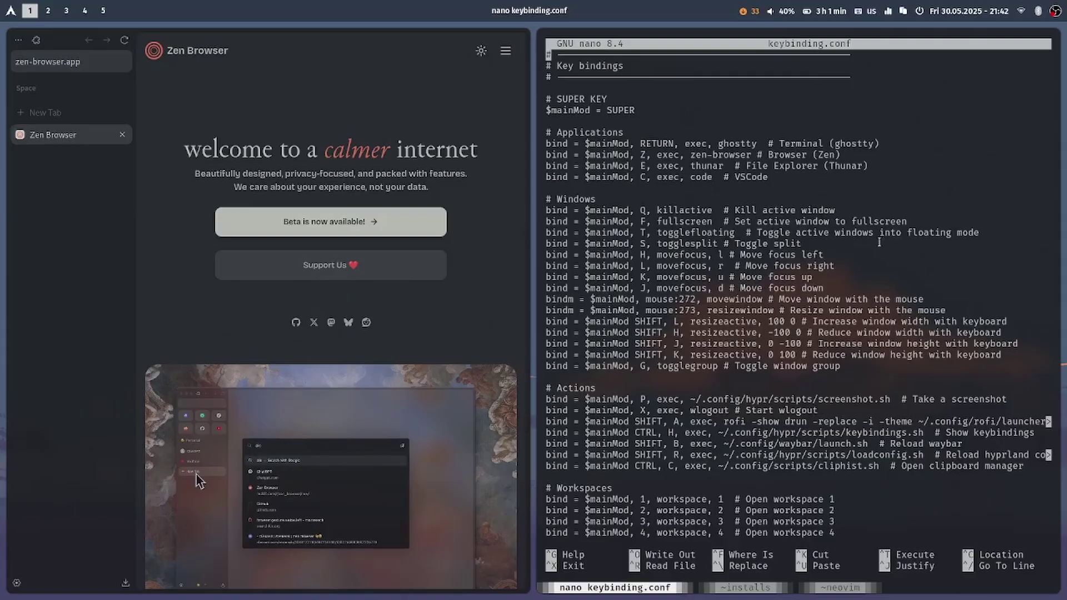
scroll(853, 246, "down", 3)
scroll(853, 245, "down", 10)
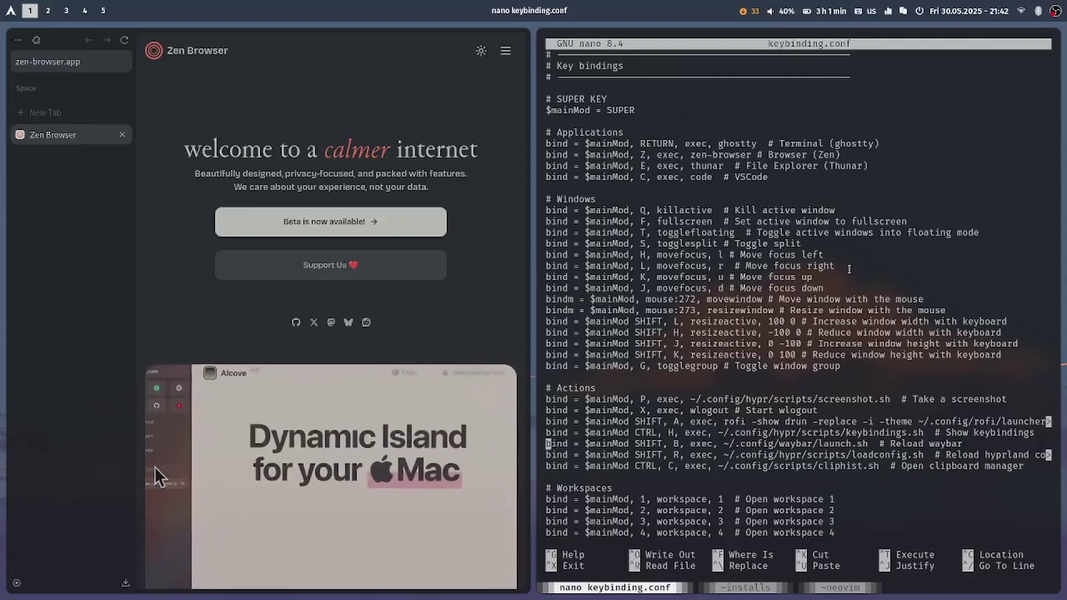
scroll(849, 269, "down", 5)
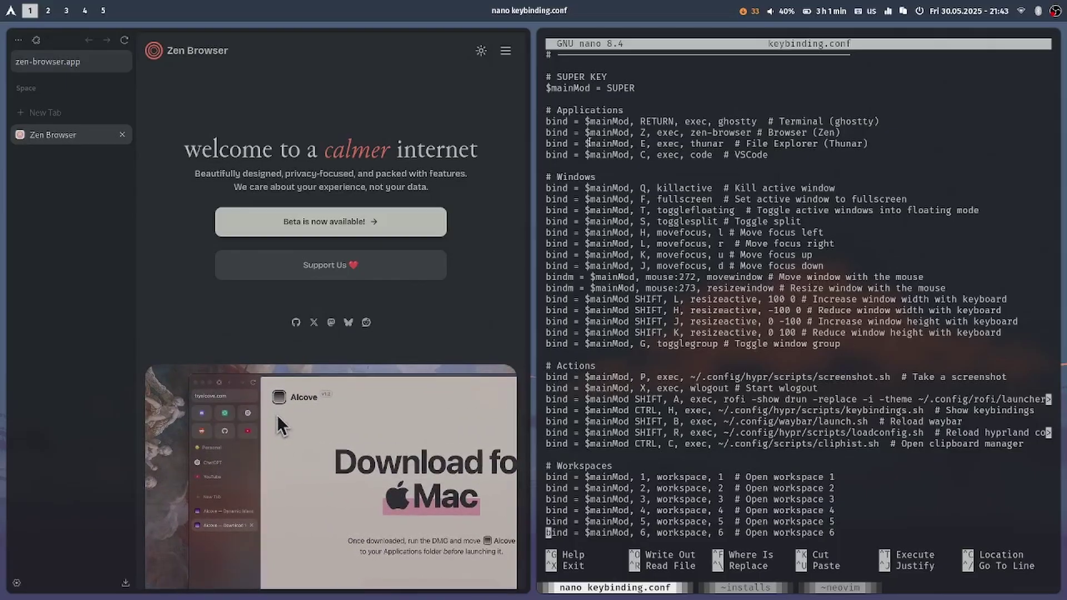
left_click_drag(579, 134, 547, 134)
triple_click(920, 134)
key("Up")
key("Up")
key("Up")
key("Up")
key("Up")
key("Up")
key("Up")
key("Up")
key("Up")
key("Up")
key("Up")
key("Up")
key("Up")
key("Up")
key("Up")
key("Up")
key("Up")
key("Up")
key("Up")
key("Up")
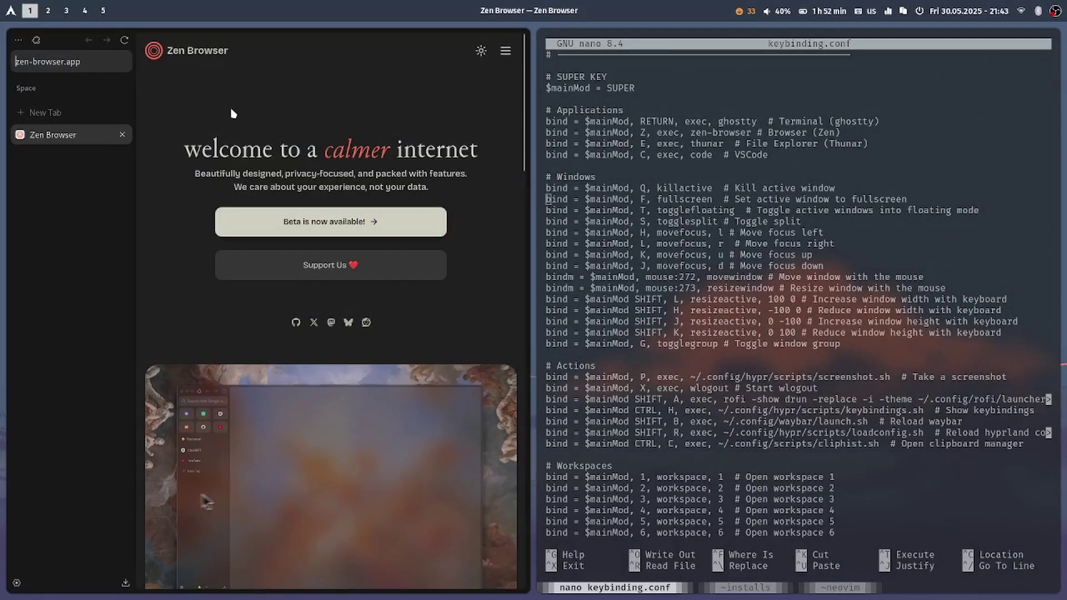
Move the Zen Browser window to workspace 6 and back to workspace 1, and close it
key("super+shift+6")
key("super+shift+1")
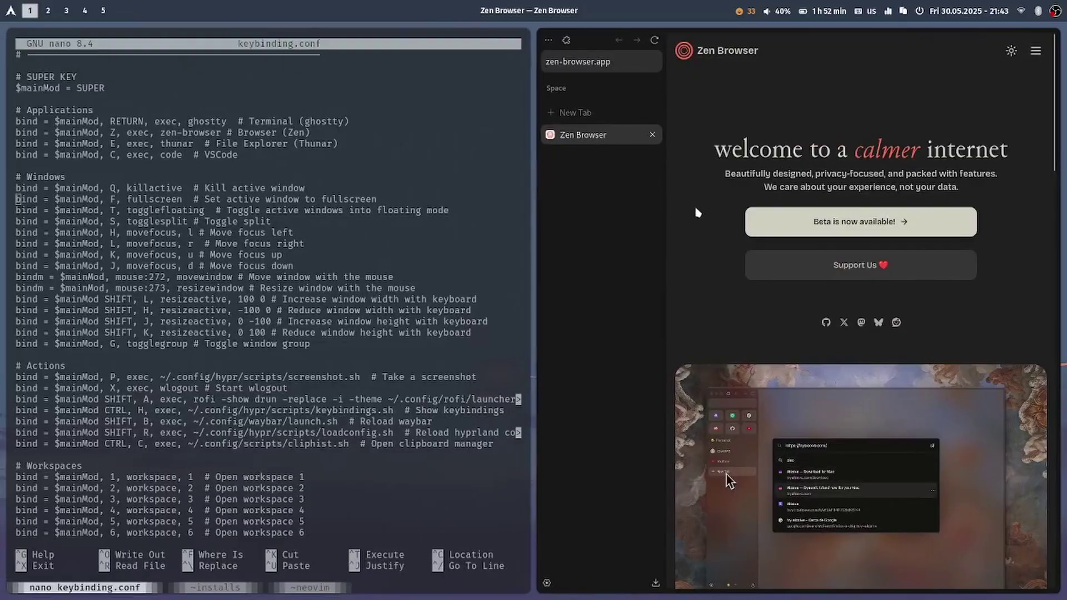
key("super+q")
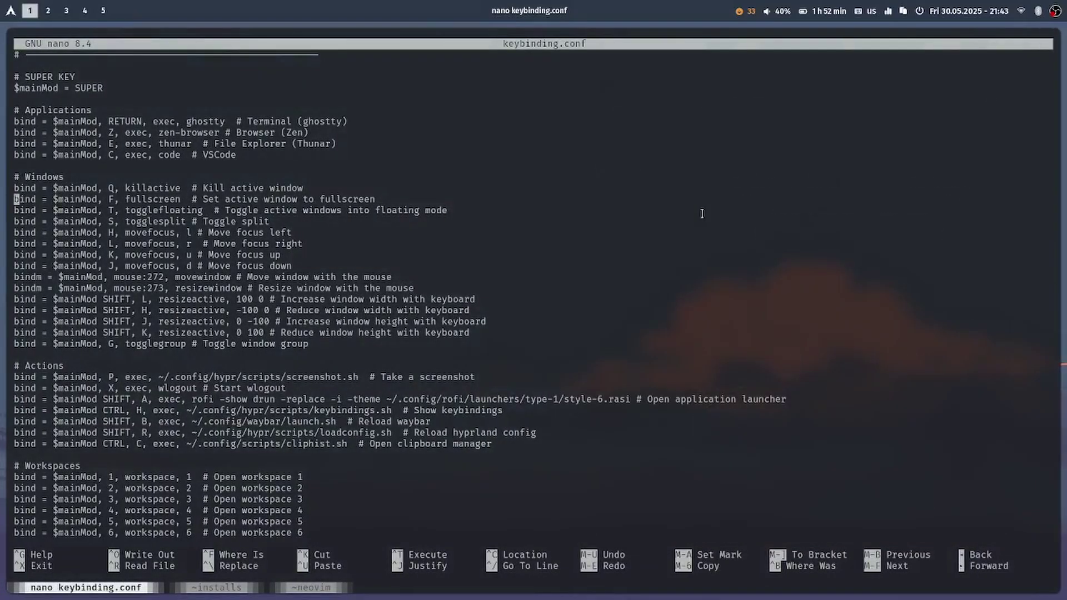
Open the application launcher and browse down through its list of installed apps
key("super+shift+a")
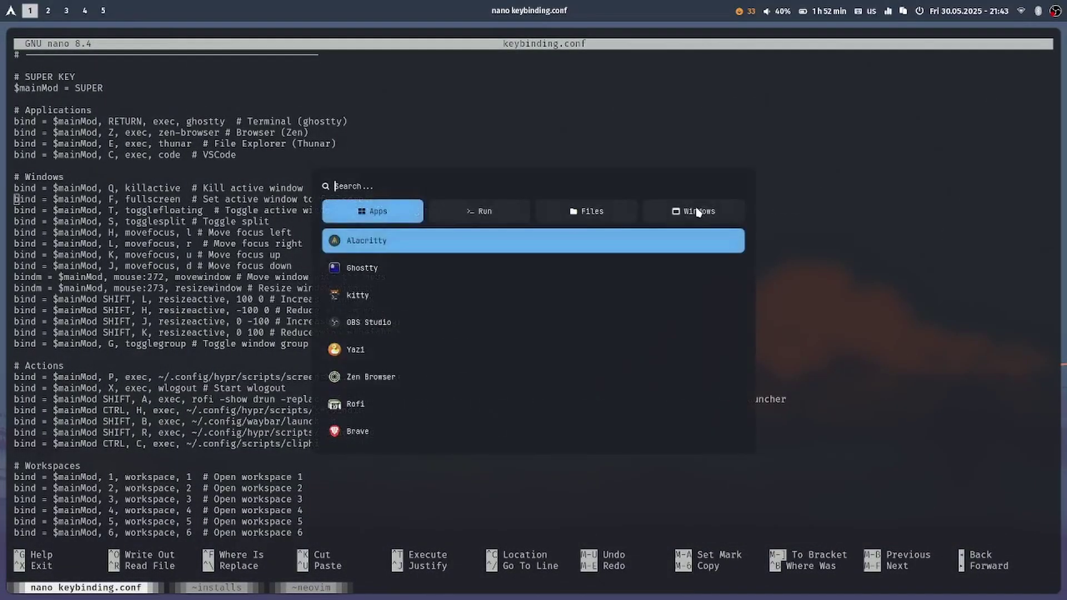
scroll(476, 348, "down", 4)
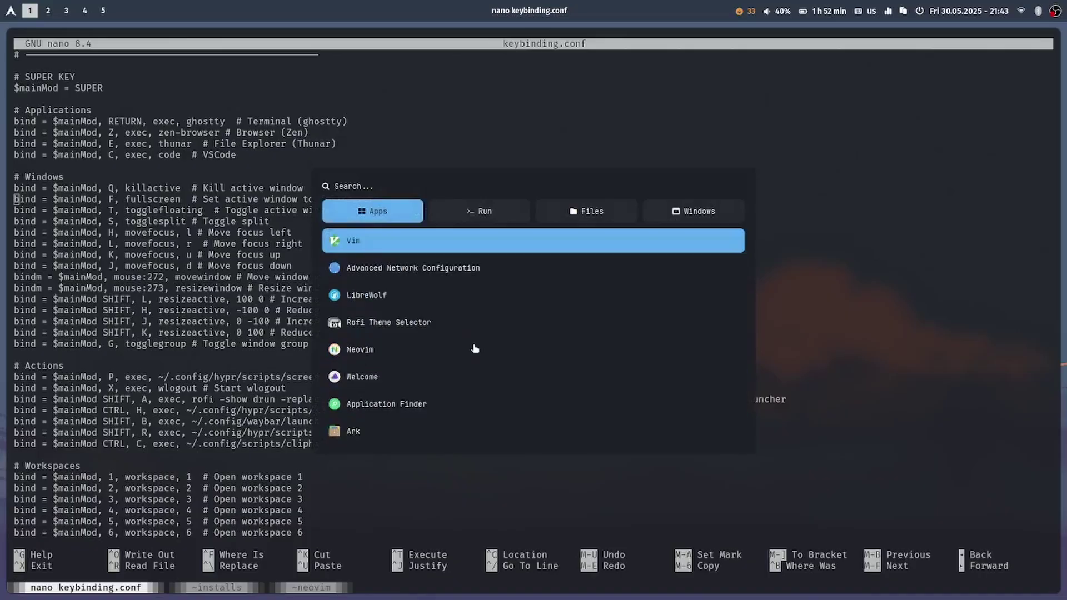
key("Down")
key("Down")
key("Down")
key("Down")
key("Down")
key("Down")
key("Down")
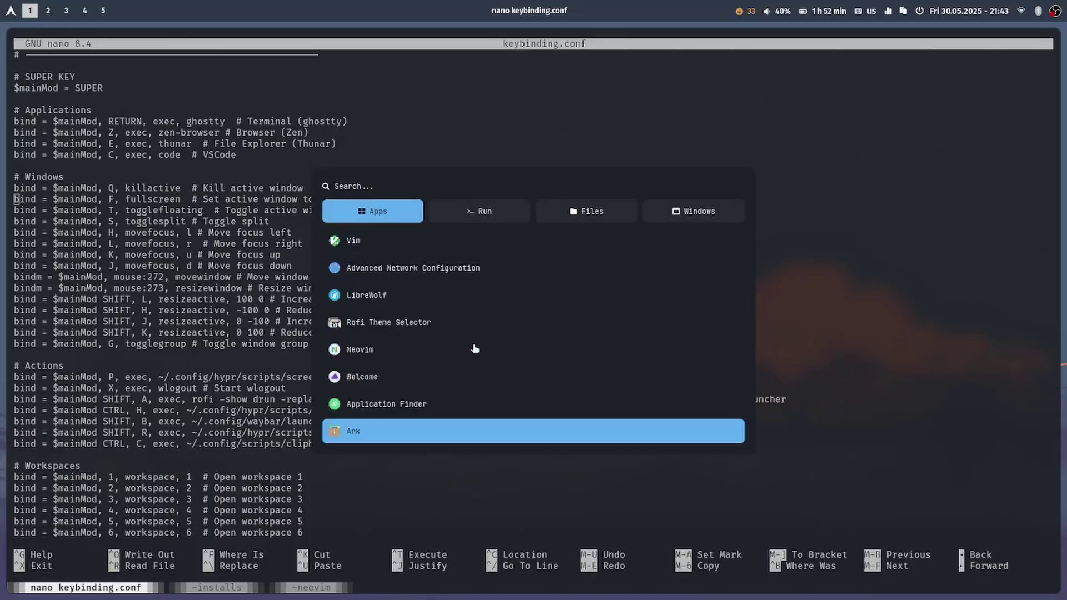
key("Down")
key("Down")
key("Down")
Search the application launcher for "neo", clear the search and close the launcher
type("neo")
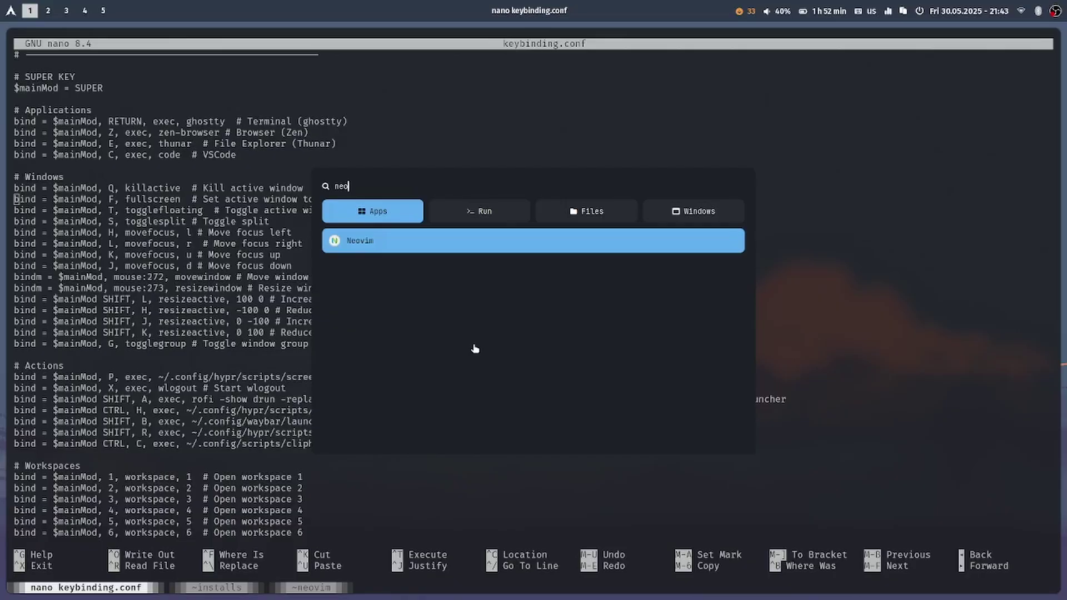
key("BackSpace")
key("BackSpace")
key("BackSpace")
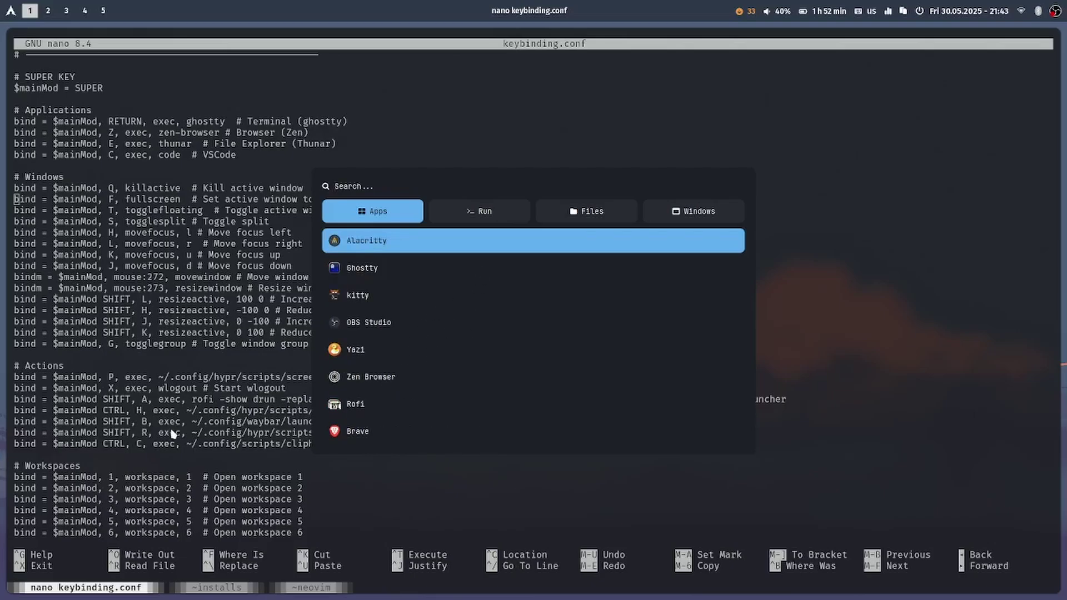
key("Escape")
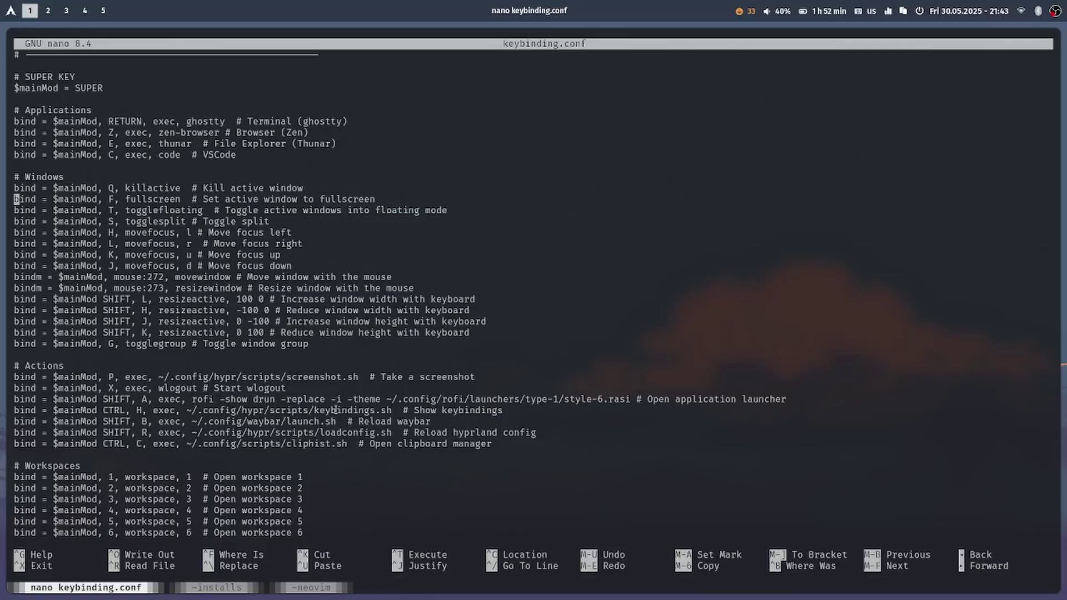
Review the Actions bindings in keybinding.conf, including the application launcher line, and the Workspaces and Fn keys sections, ending back at the file's beginning
left_click_drag(314, 400, 805, 402)
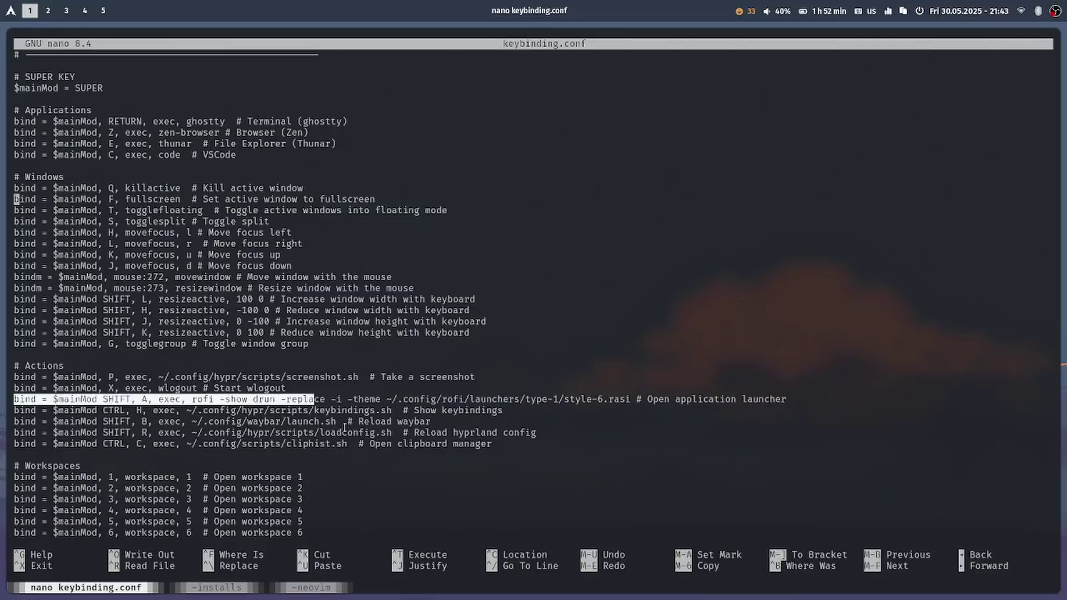
left_click(344, 427)
left_click_drag(114, 376, 587, 456)
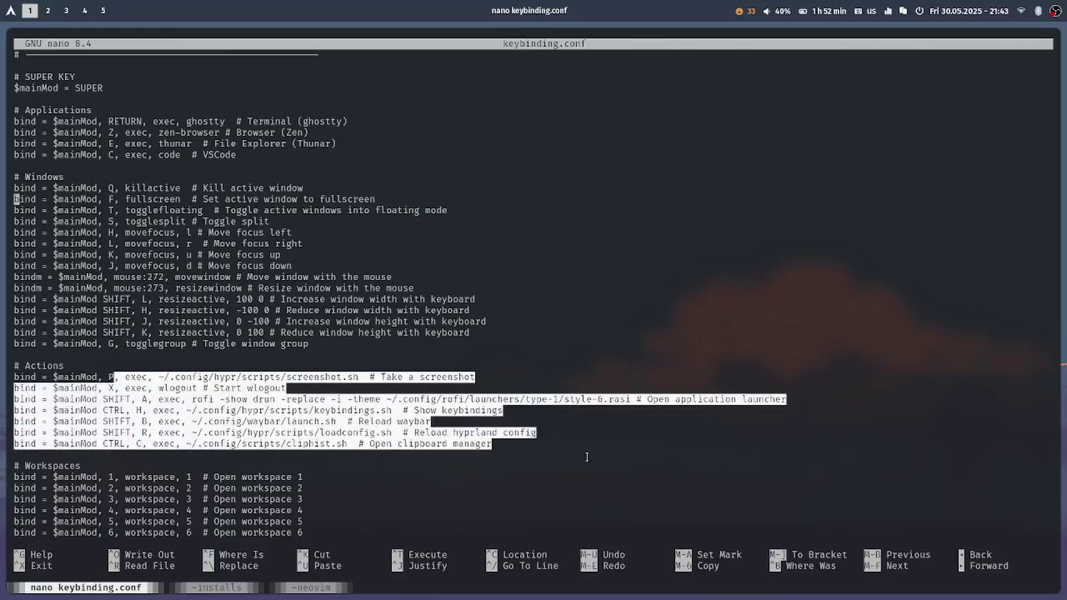
left_click(587, 457)
scroll(460, 329, "down", 15)
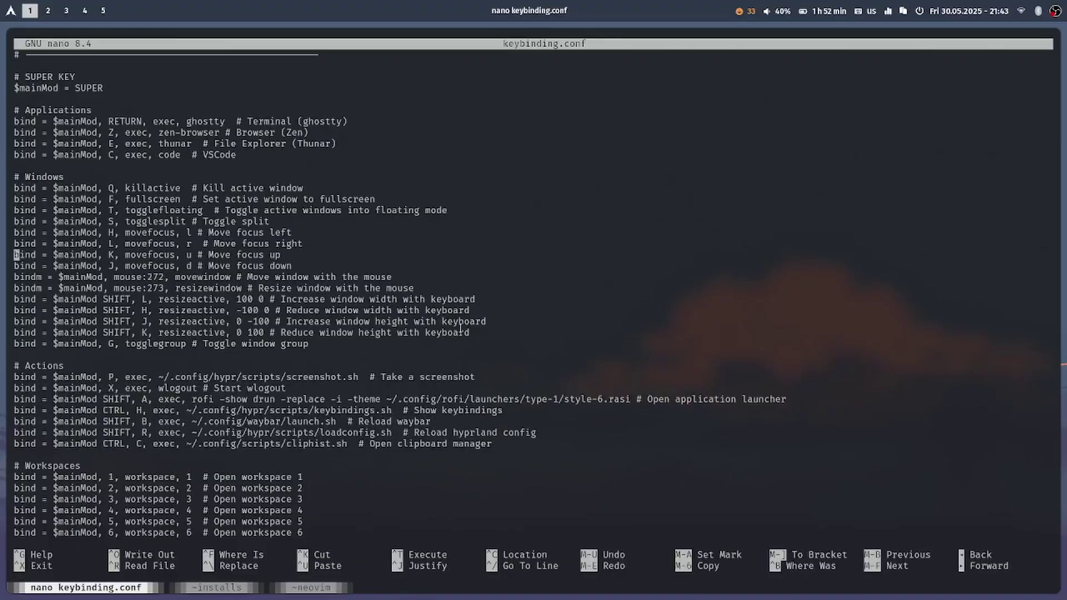
scroll(575, 437, "down", 12)
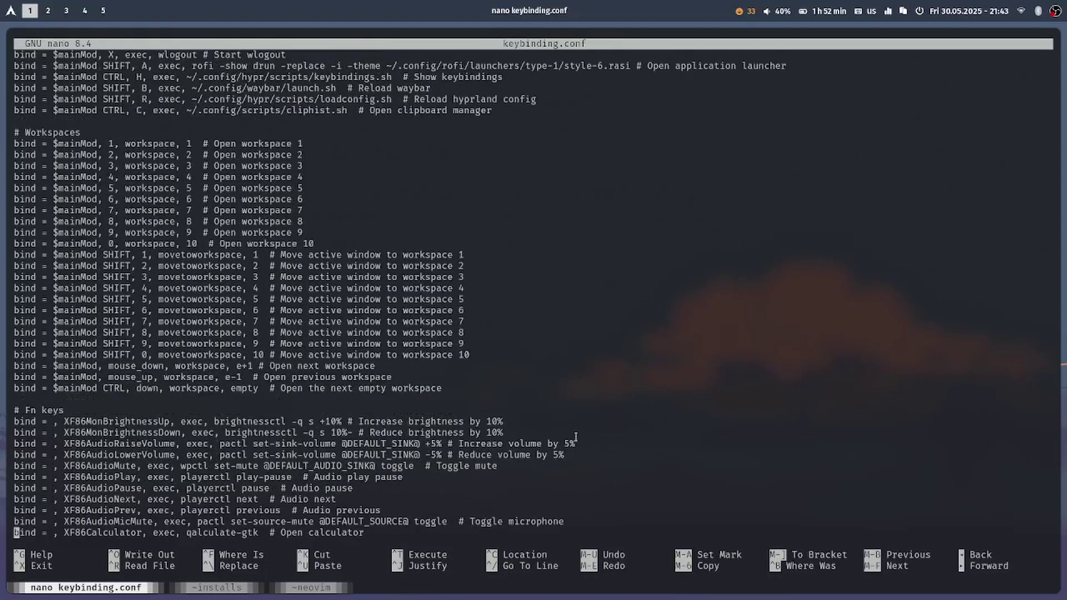
scroll(565, 446, "up", 20)
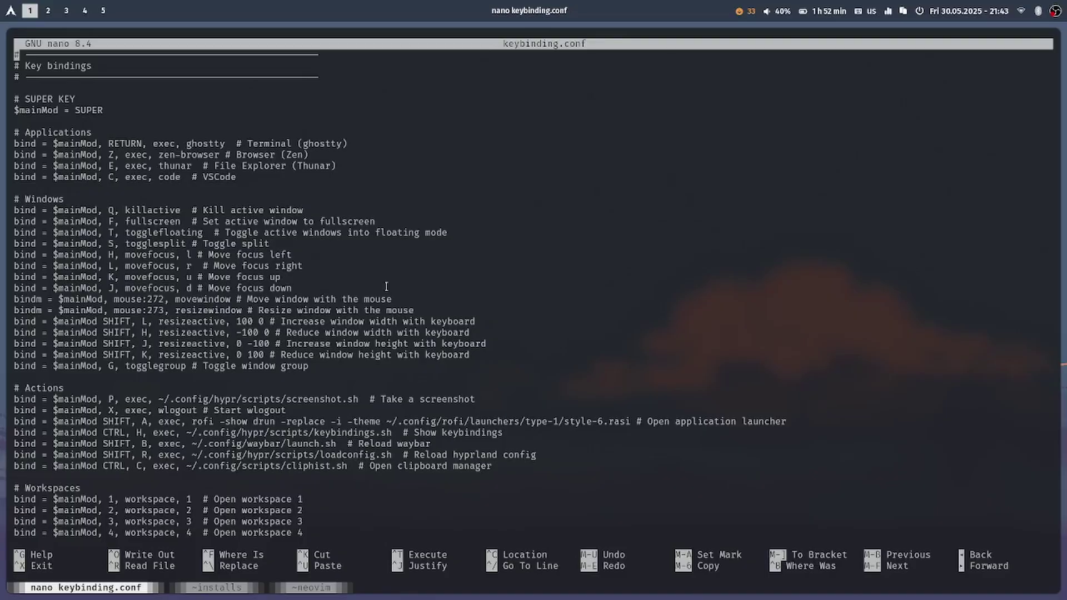
Go to workspace 2, open the mylinuxforwork GitHub profile from the ML4W site, look through it and open its dotfiles repository
key("super+2")
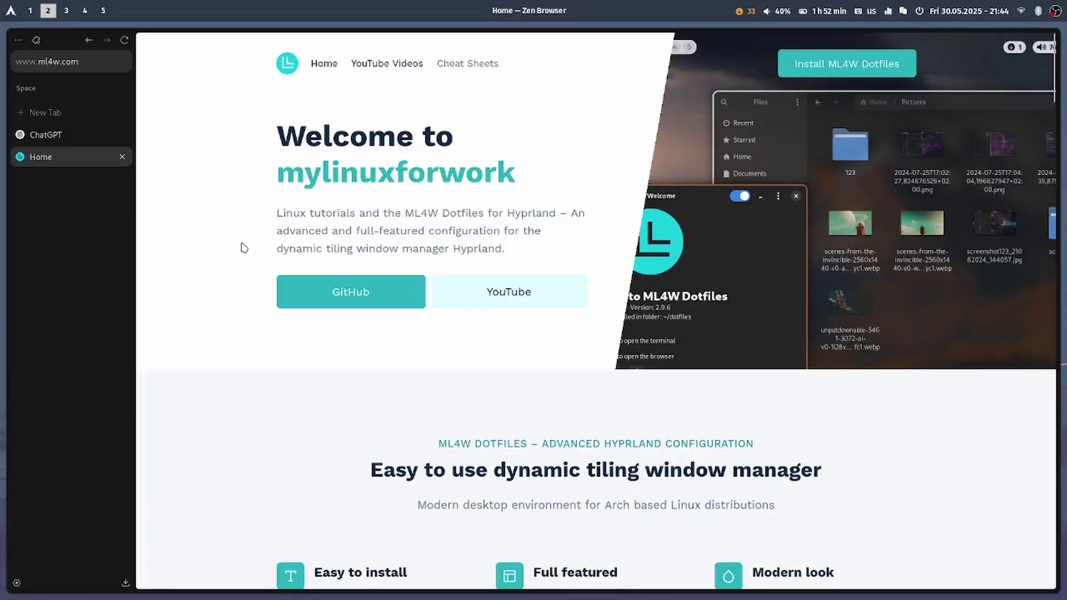
left_click(358, 311)
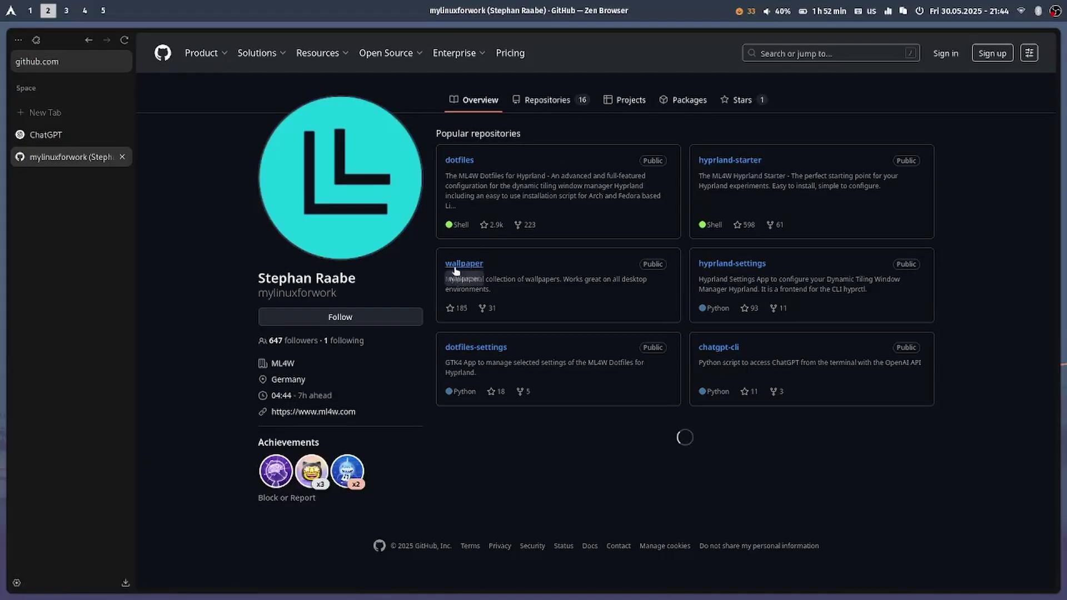
scroll(450, 267, "down", 10)
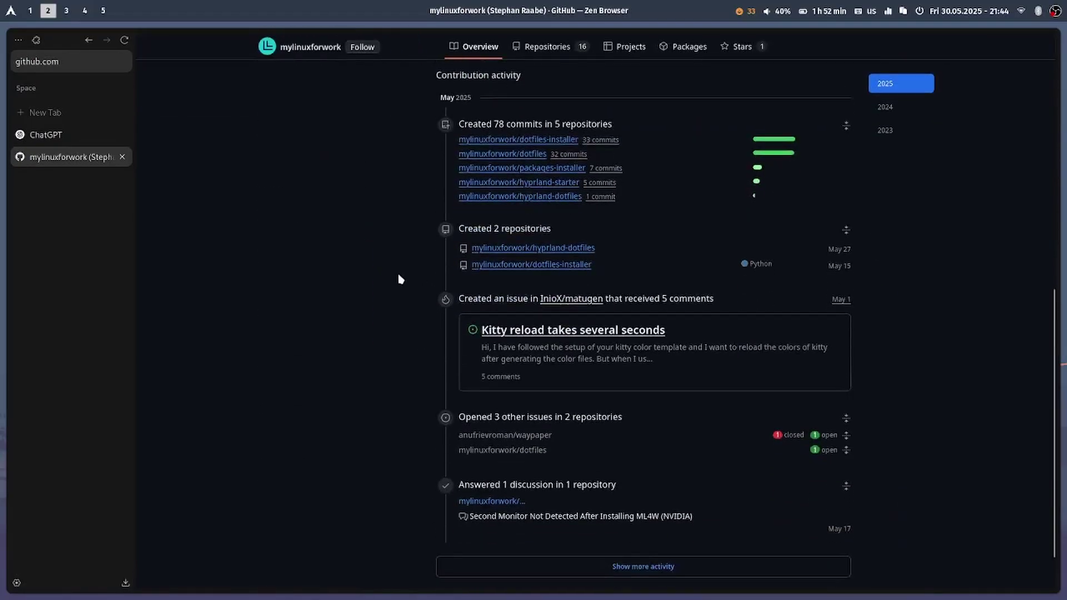
scroll(387, 473, "up", 10)
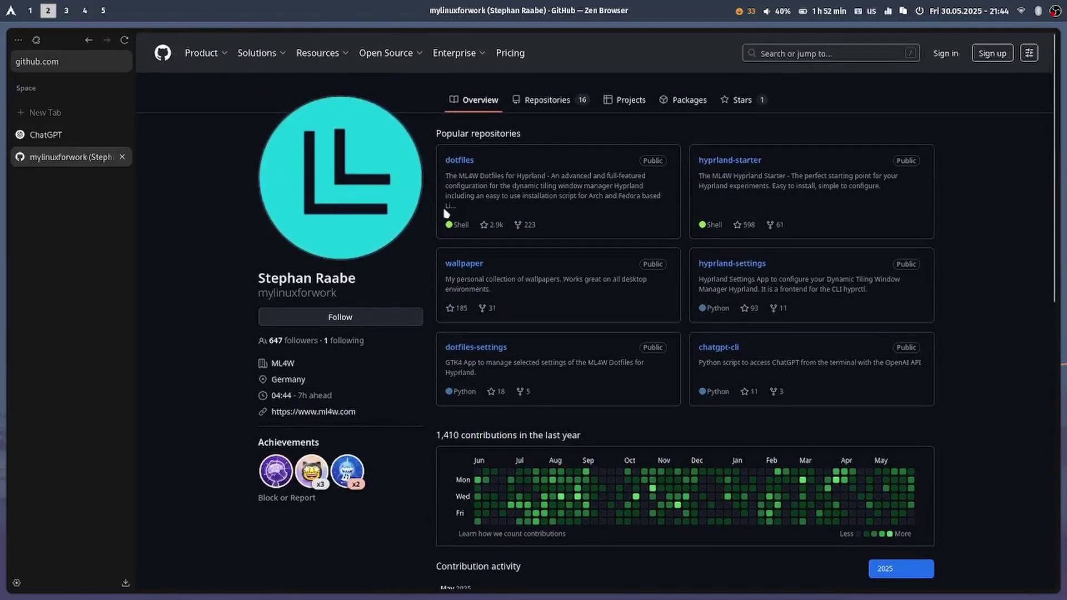
left_click(460, 161)
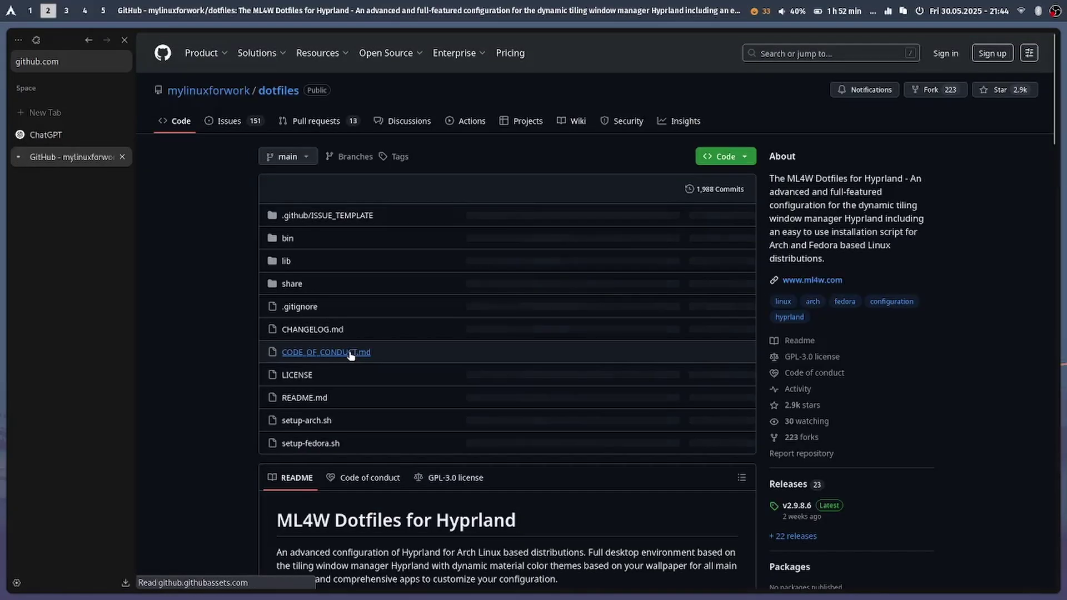
Read the dotfiles README down to its Arch Linux installation commands, highlighting the rolling release lines yay -S ml4w-hyprland-git and ml4w-hyprland-setup
scroll(268, 344, "down", 4)
scroll(268, 344, "down", 7)
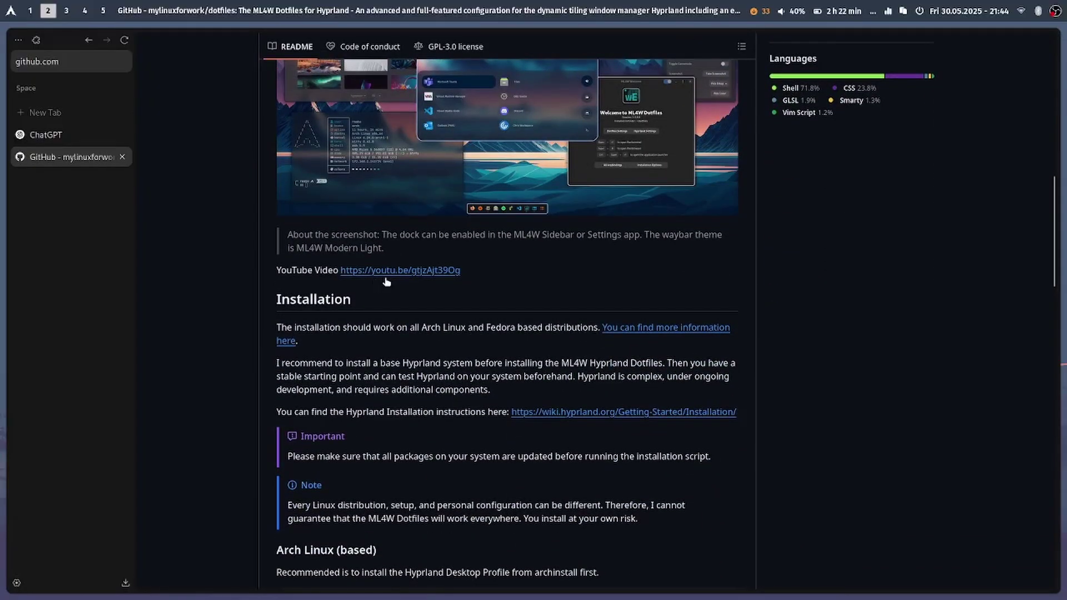
scroll(248, 314, "down", 2)
scroll(249, 314, "down", 3)
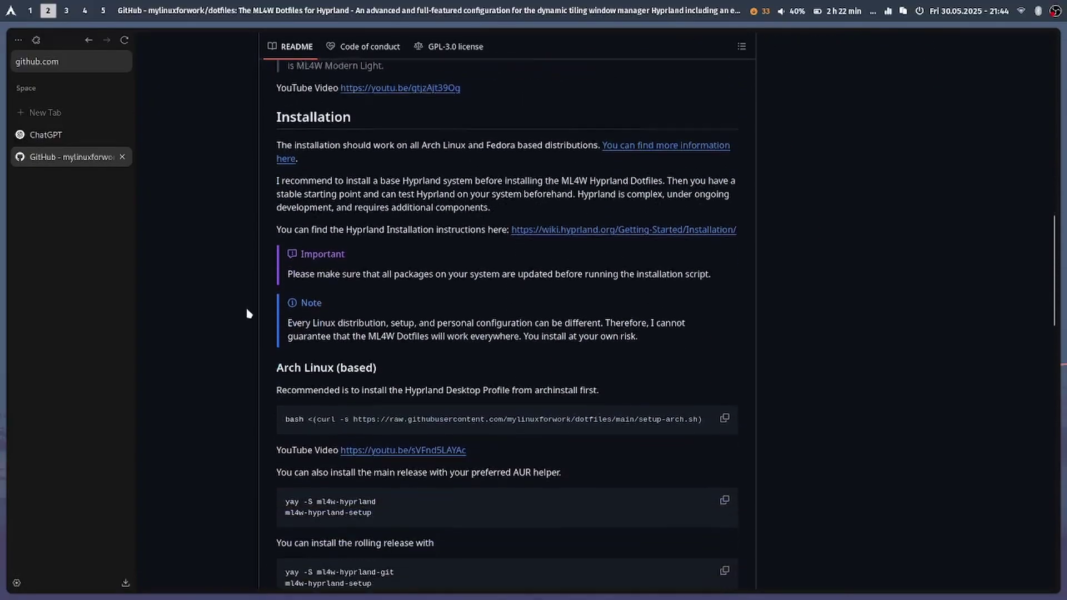
scroll(257, 291, "down", 4)
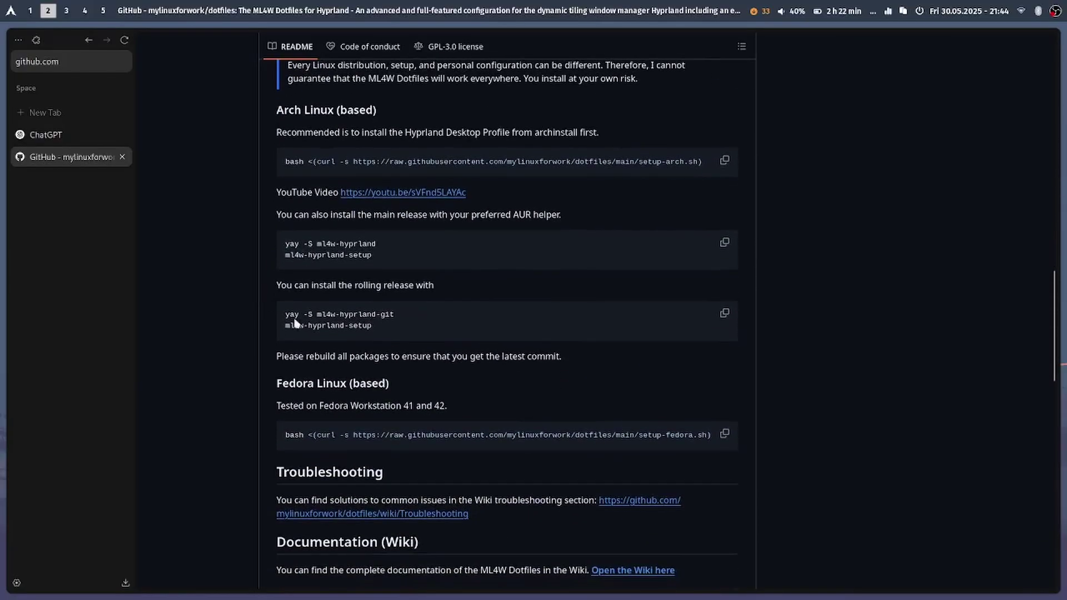
left_click_drag(287, 318, 414, 332)
left_click(414, 332)
left_click_drag(263, 323, 452, 329)
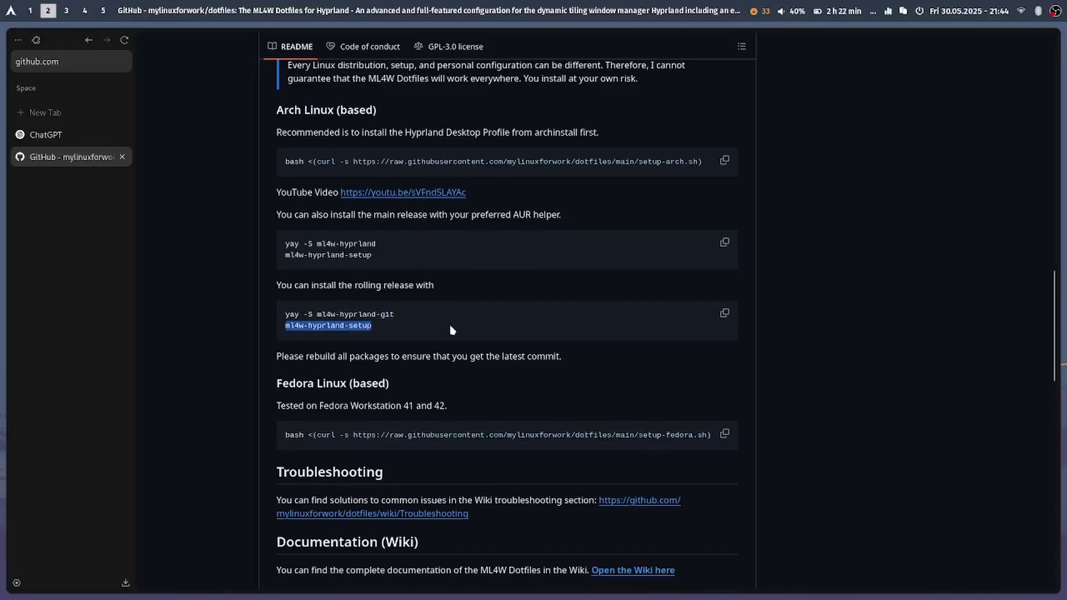
left_click(232, 311)
Look through the rest of the README, from the Fedora install command and Troubleshooting to Screenshots and Inspirations, and back up
scroll(231, 284, "down", 3)
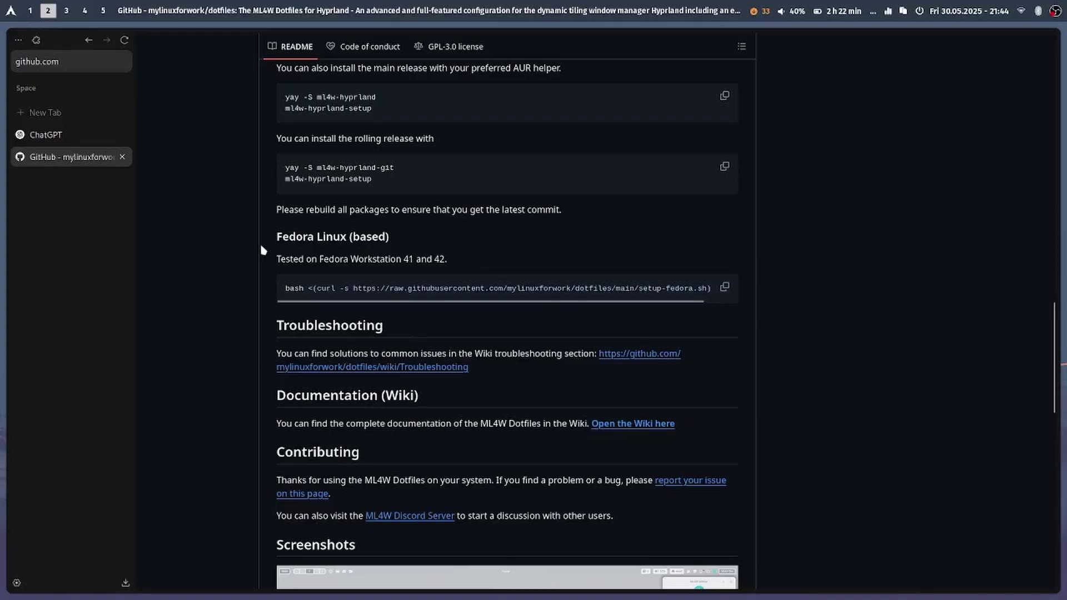
scroll(261, 246, "down", 2)
scroll(254, 284, "down", 5)
scroll(252, 287, "up", 4)
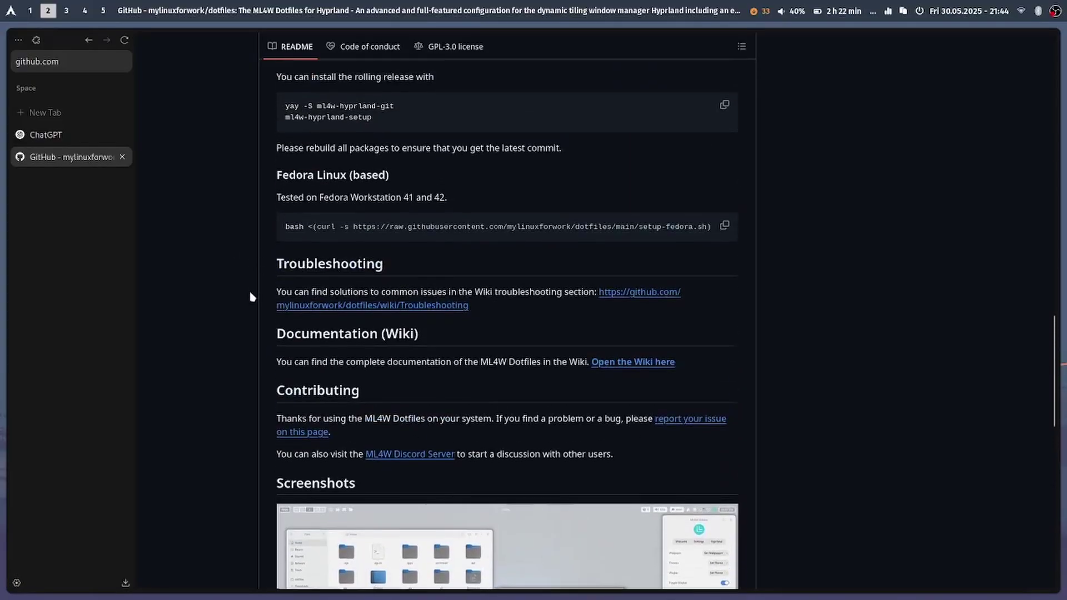
scroll(249, 292, "up", 3)
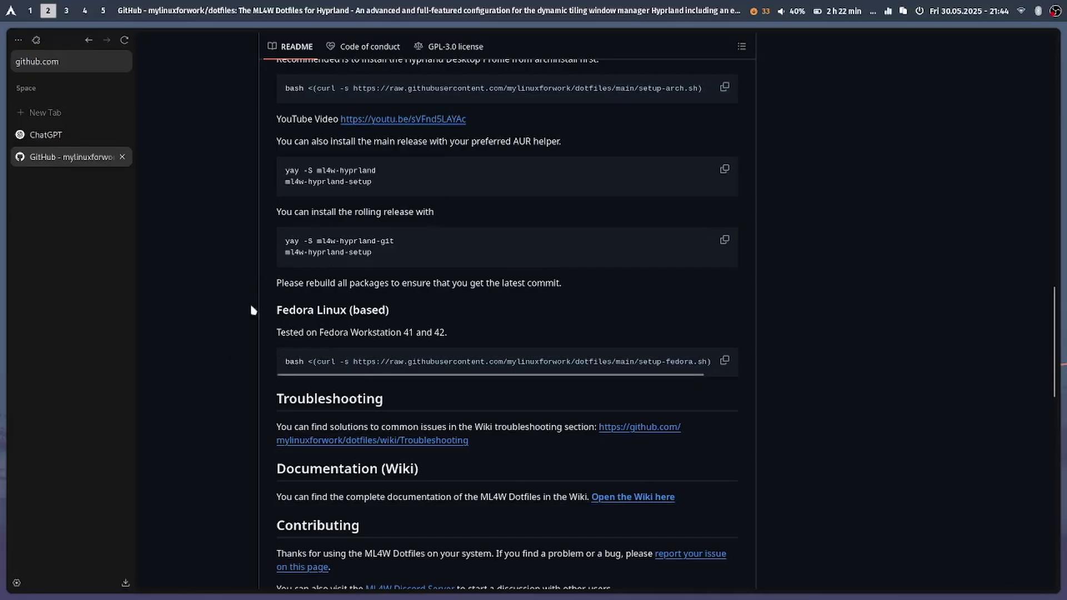
scroll(365, 376, "down", 2)
scroll(309, 381, "down", 10)
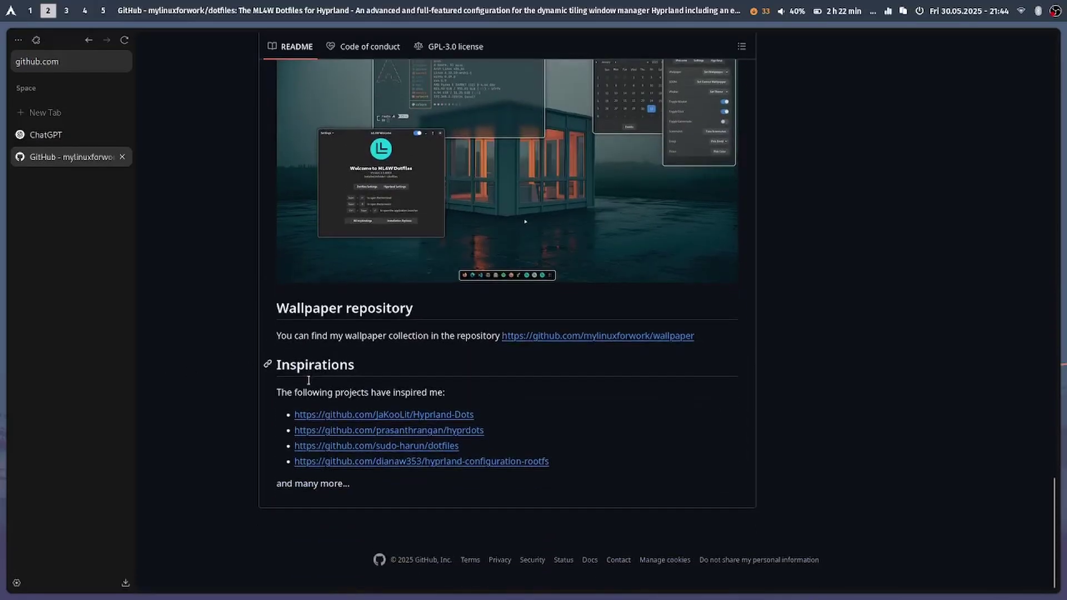
scroll(308, 381, "up", 15)
Open the EndeavourOS Hyprland Dotfiles Setup chat in ChatGPT and read back from the zoxide fix to the Neofetch customization advice
left_click(54, 137)
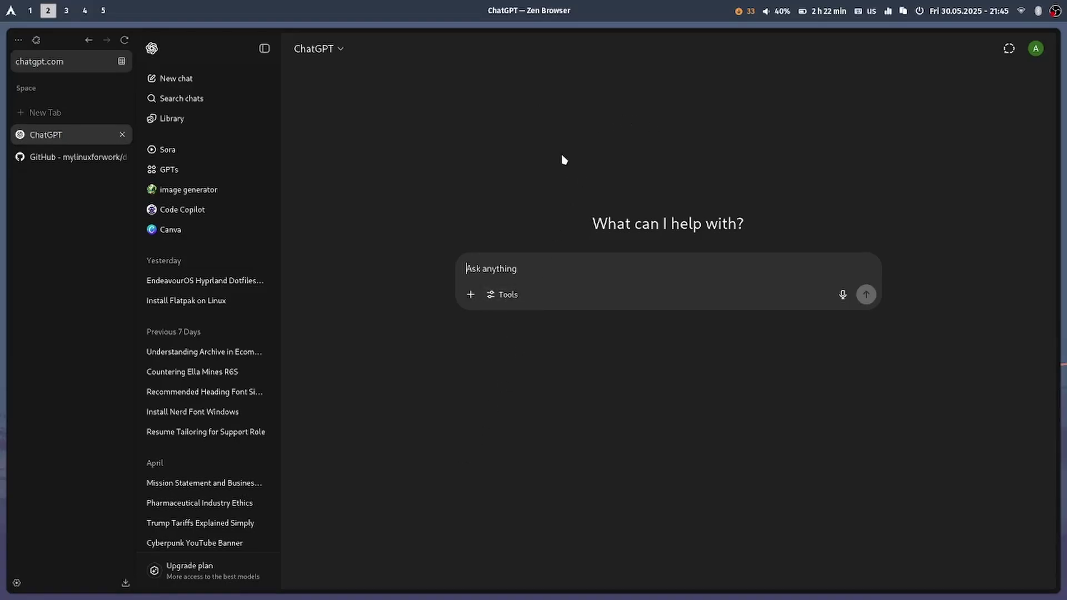
left_click(198, 290)
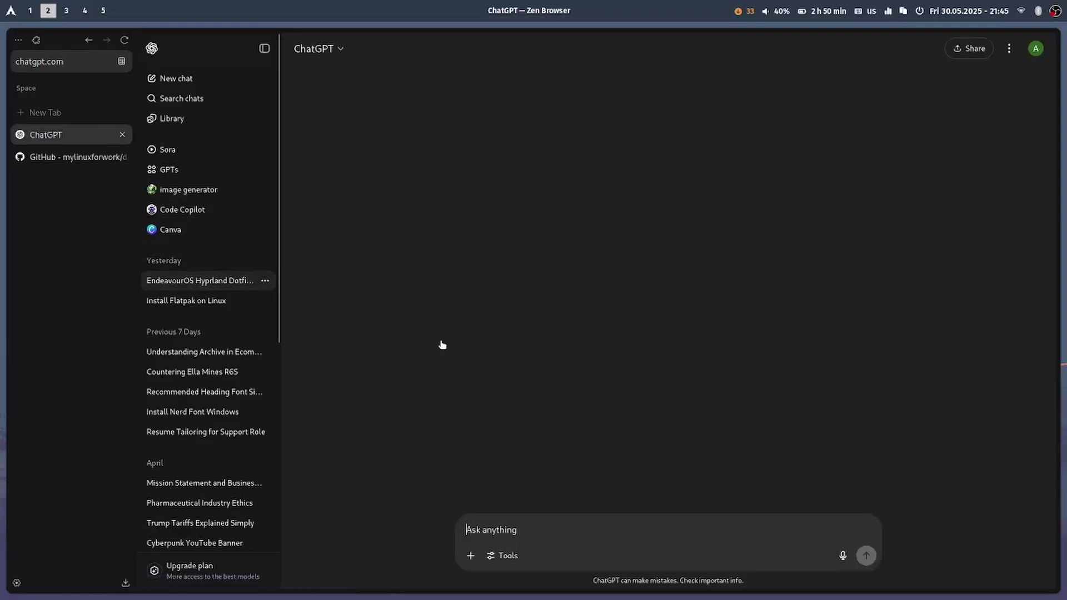
scroll(594, 175, "up", 4)
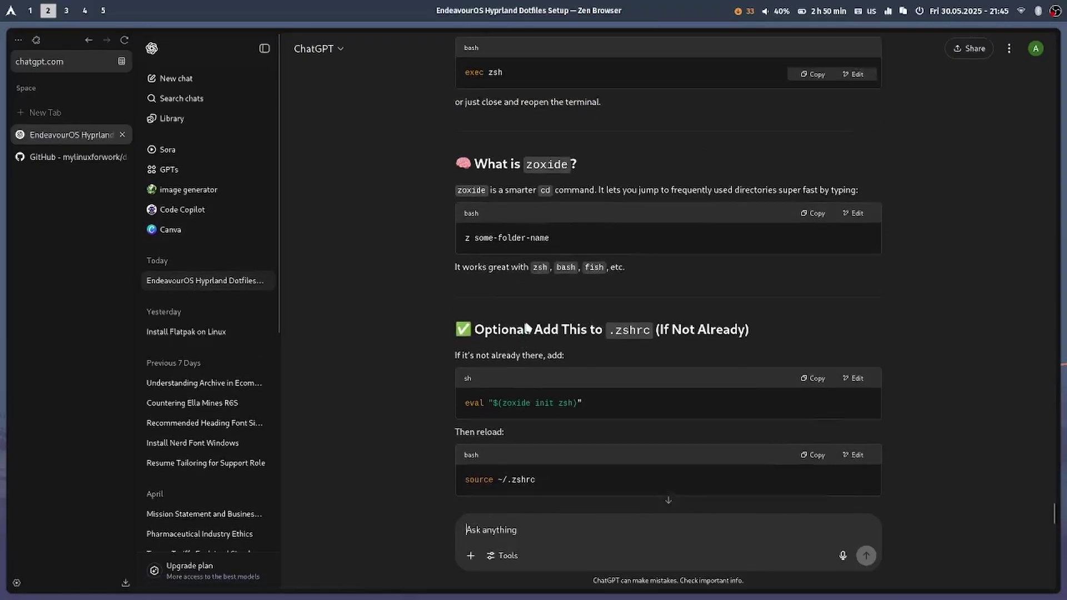
scroll(593, 174, "up", 12)
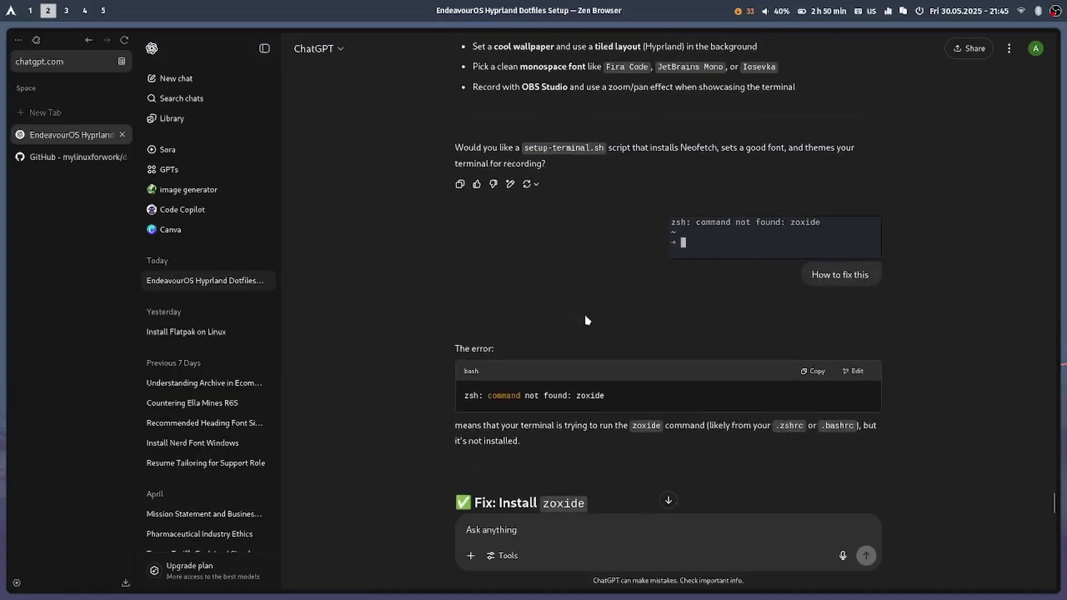
scroll(587, 324, "up", 3)
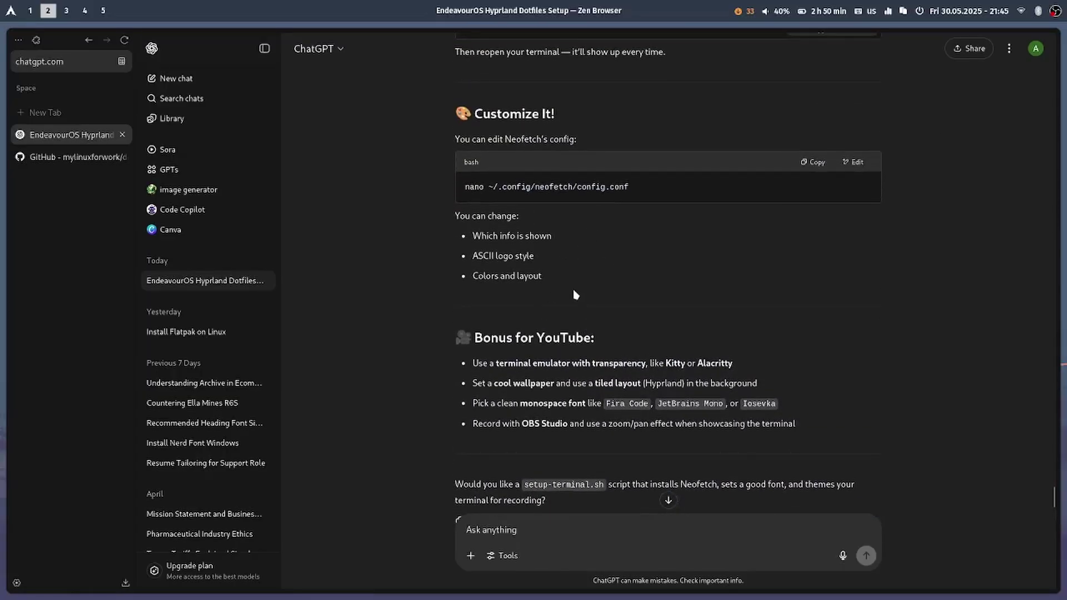
Switch to workspace 1 and show the ~installs terminal session with the fastfetch output
key("super+1")
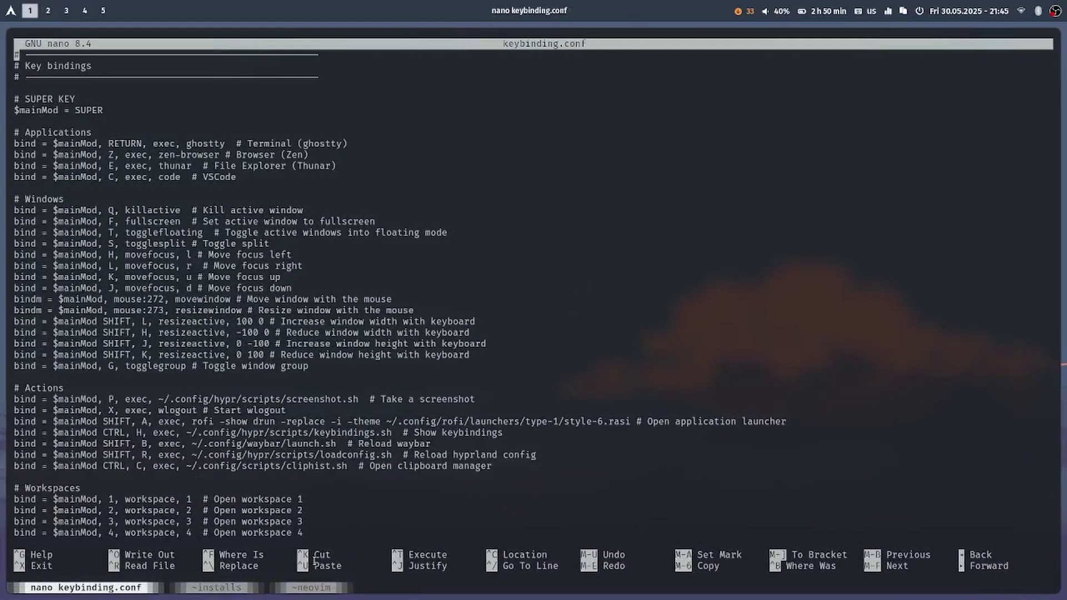
left_click(306, 589)
left_click(238, 590)
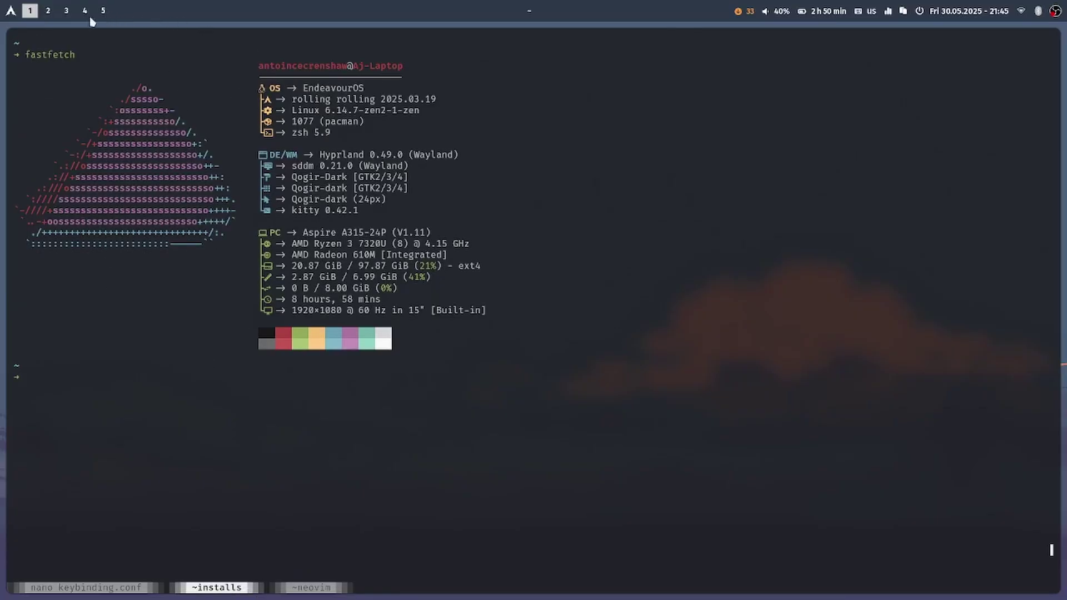
Return to the ChatGPT chat on workspace 2 and read back through the terminal system info tools and the wmctrl fix
left_click(50, 10)
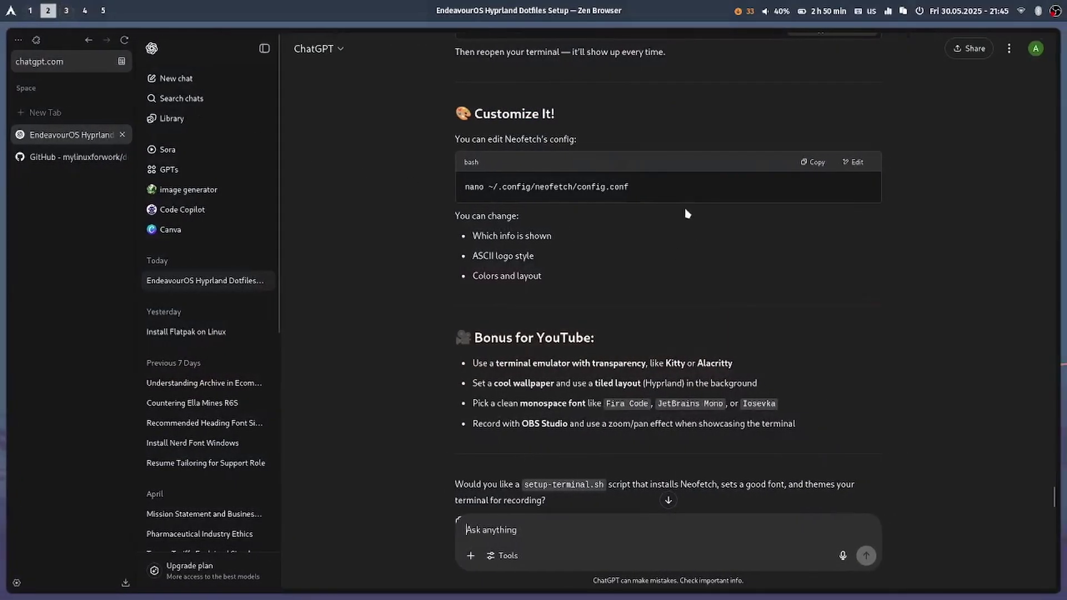
scroll(686, 209, "up", 5)
scroll(593, 233, "up", 10)
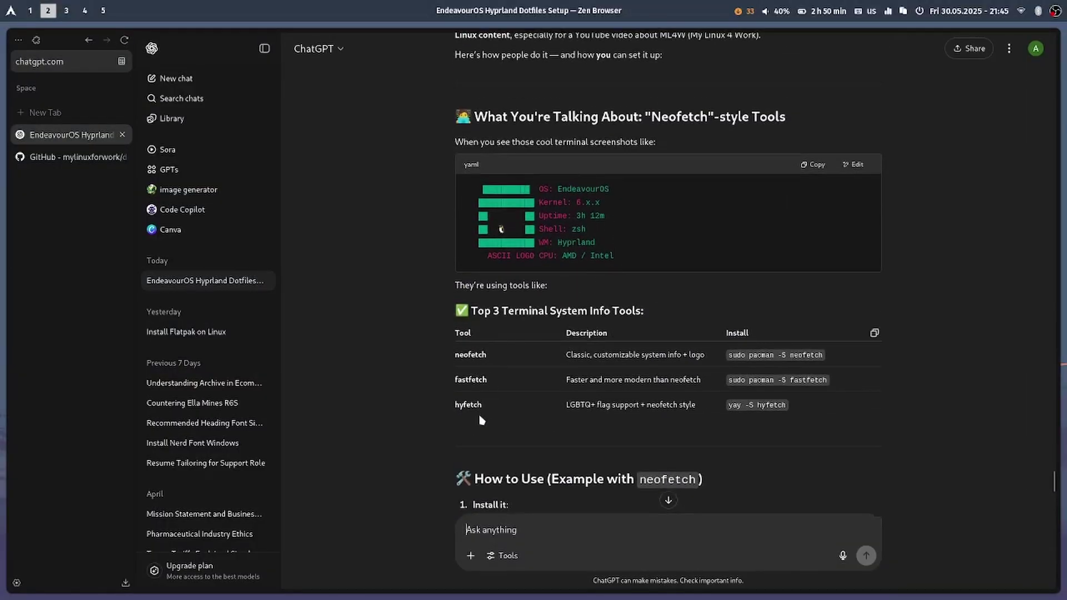
scroll(832, 408, "up", 15)
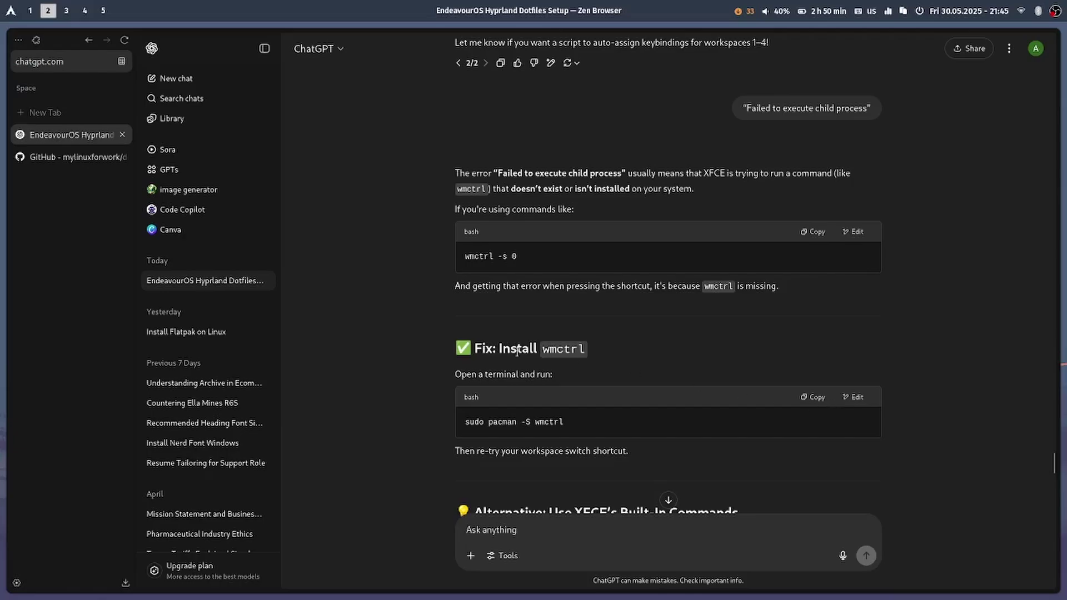
scroll(671, 503, "up", 6)
Look through the Understanding Archive in Ecommerce and Install Flatpak on Linux chats, each back to its first question
left_click(212, 382)
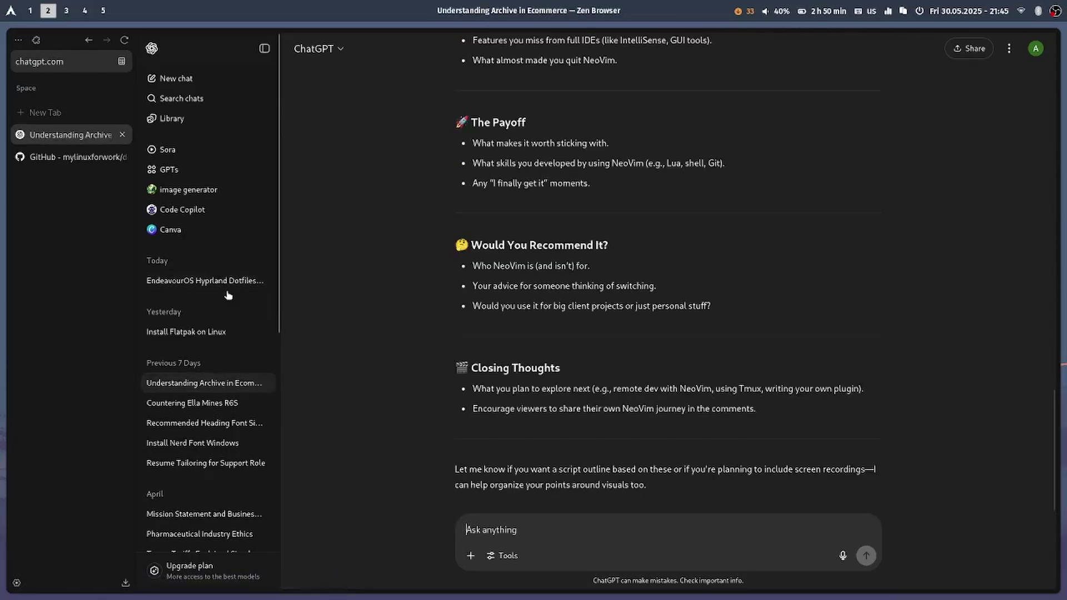
scroll(503, 356, "up", 15)
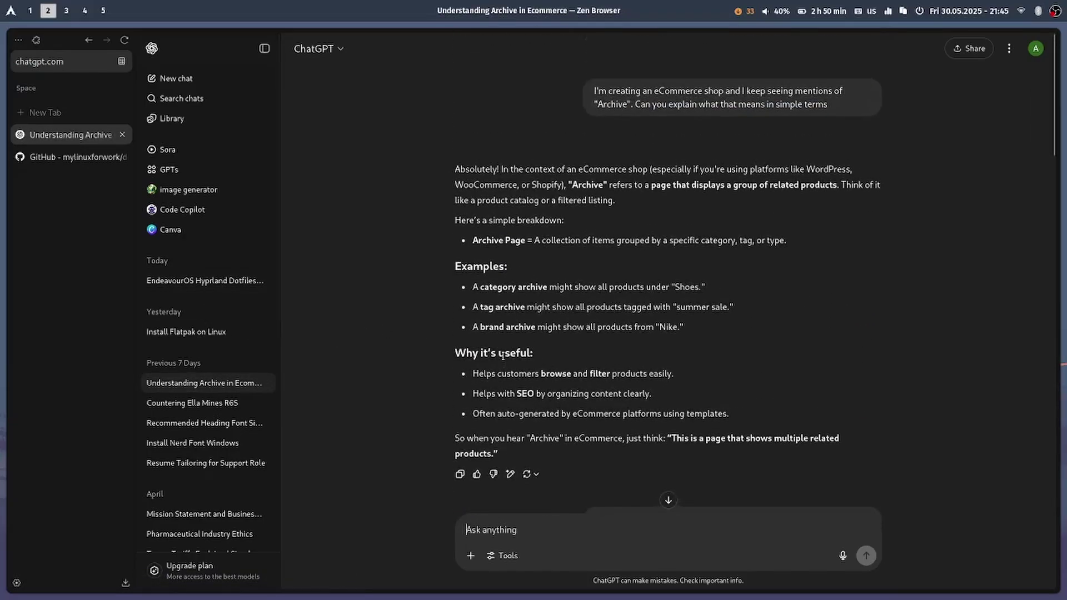
left_click(221, 334)
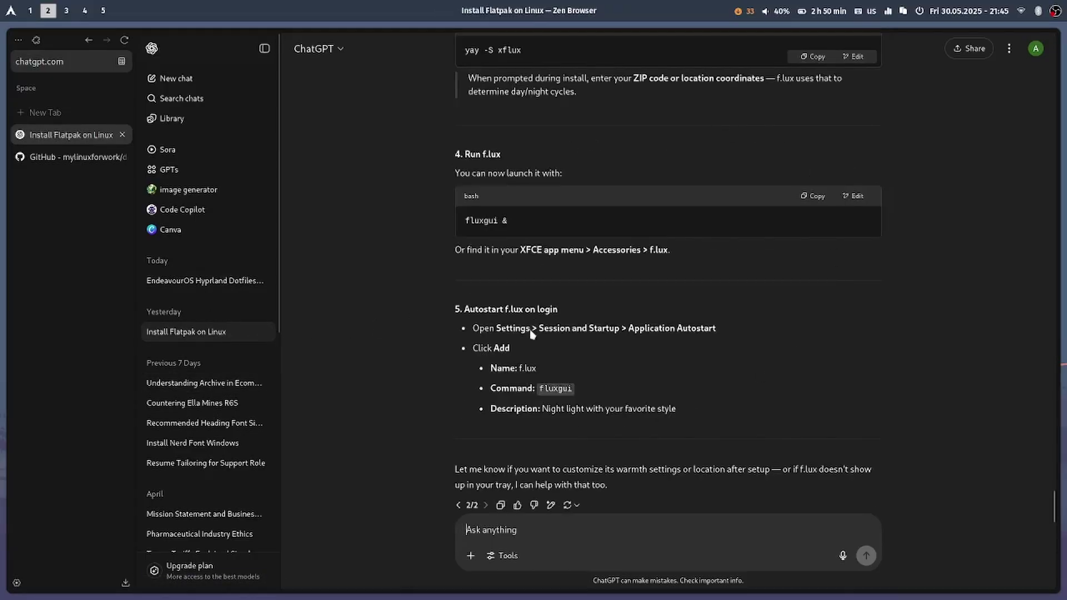
scroll(545, 361, "up", 20)
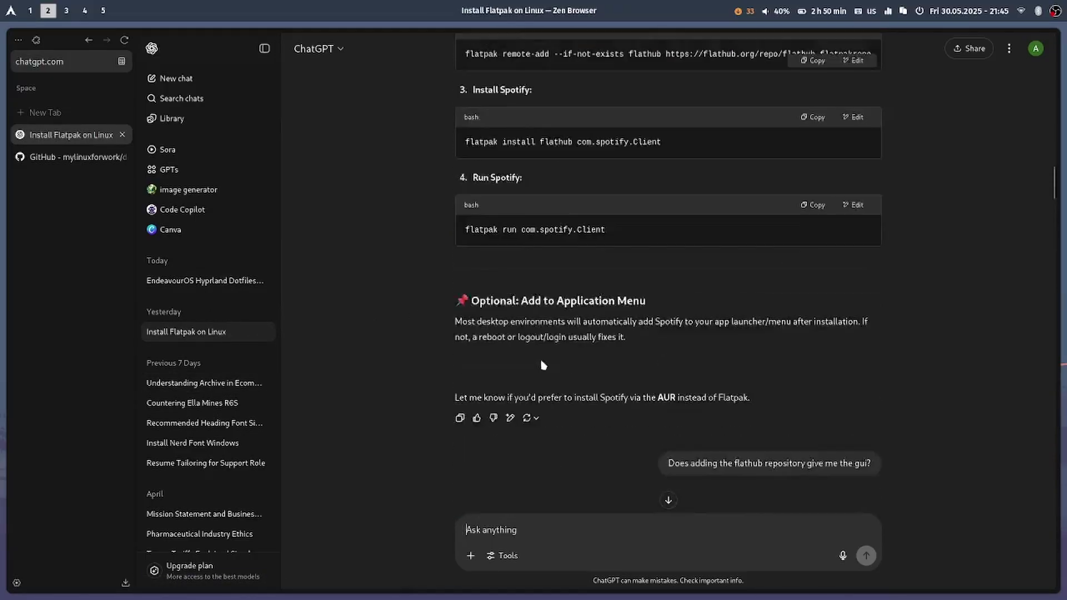
scroll(274, 283, "up", 10)
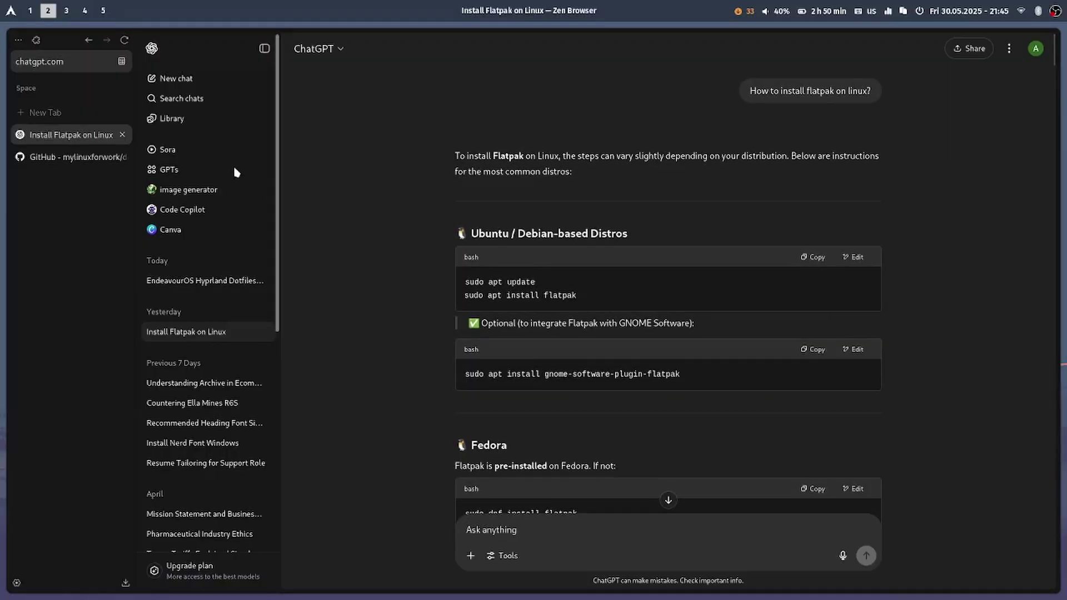
Bring up the ML4W dotfiles GitHub page again and return to the terminal on workspace 1
left_click(83, 161)
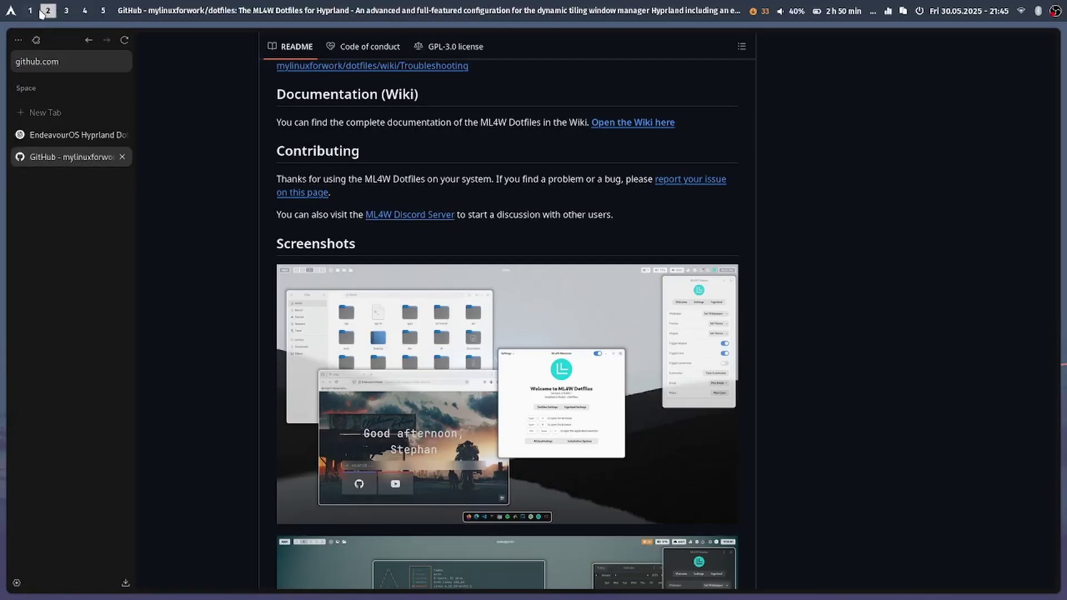
key("super+1")
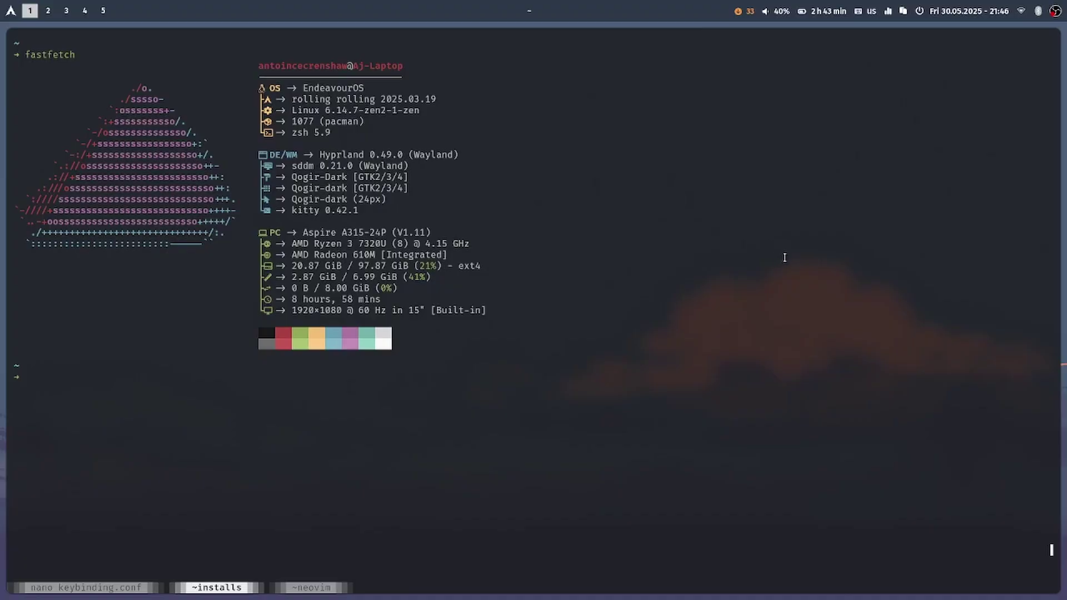
Cycle back and forth through the workspaces, from the terminal on 1 past the ML4W dotfiles page on 2 to Firefox on 5
scroll(534, 231, "down", 1)
scroll(574, 345, "up", 2)
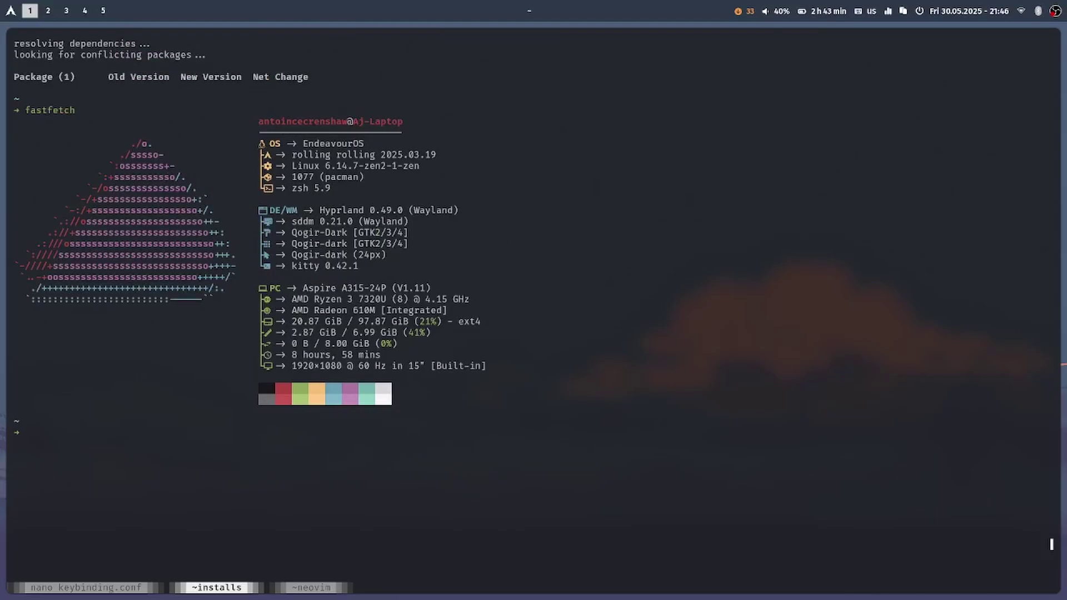
key("super+2")
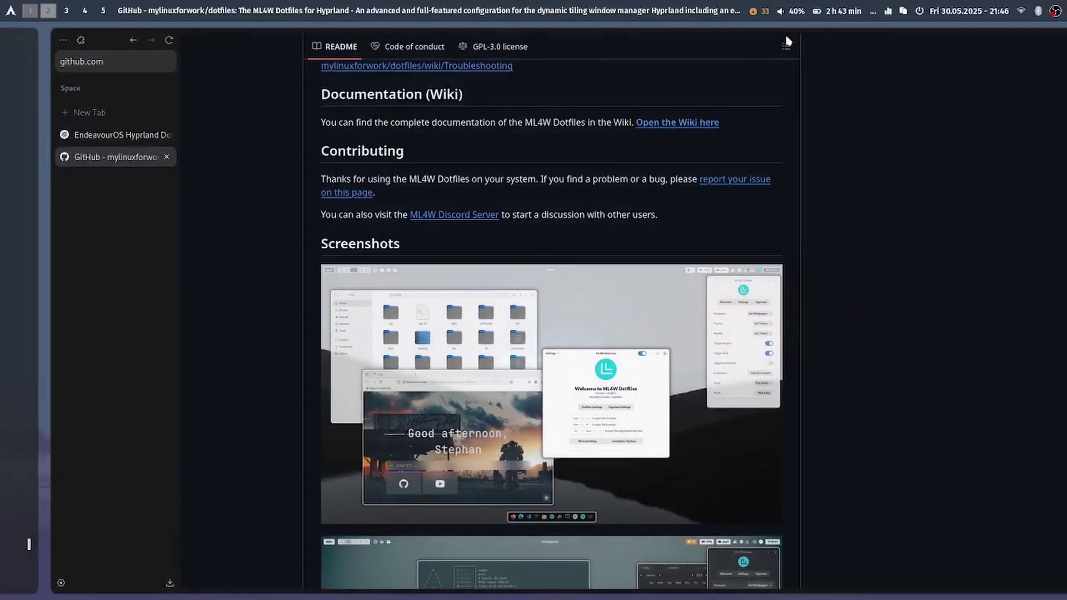
key("super+3")
key("super+4")
key("super+2")
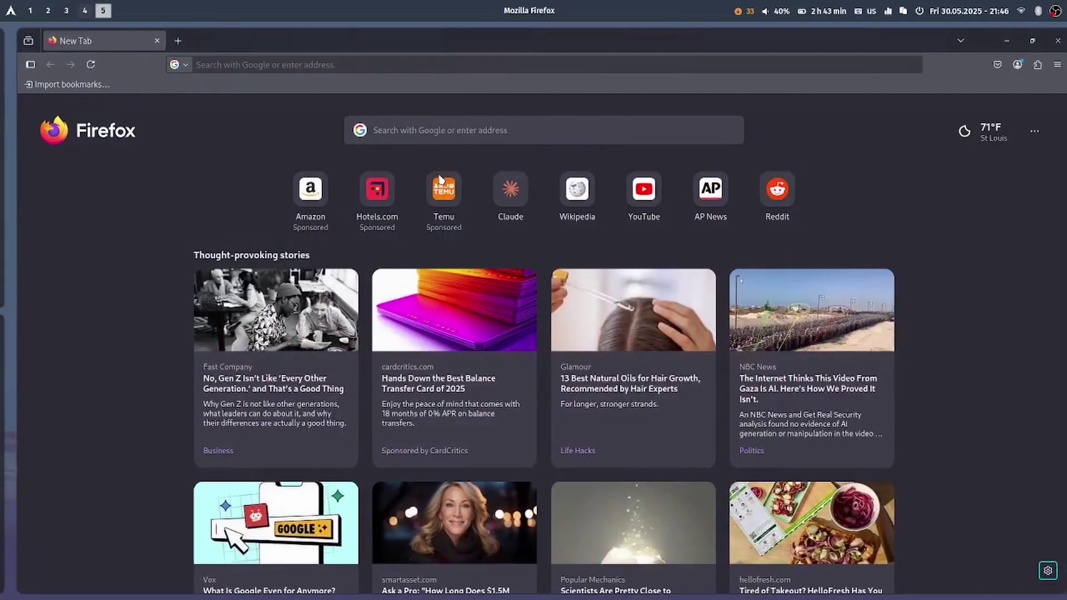
key("super+3")
key("super+1")
key("super+2")
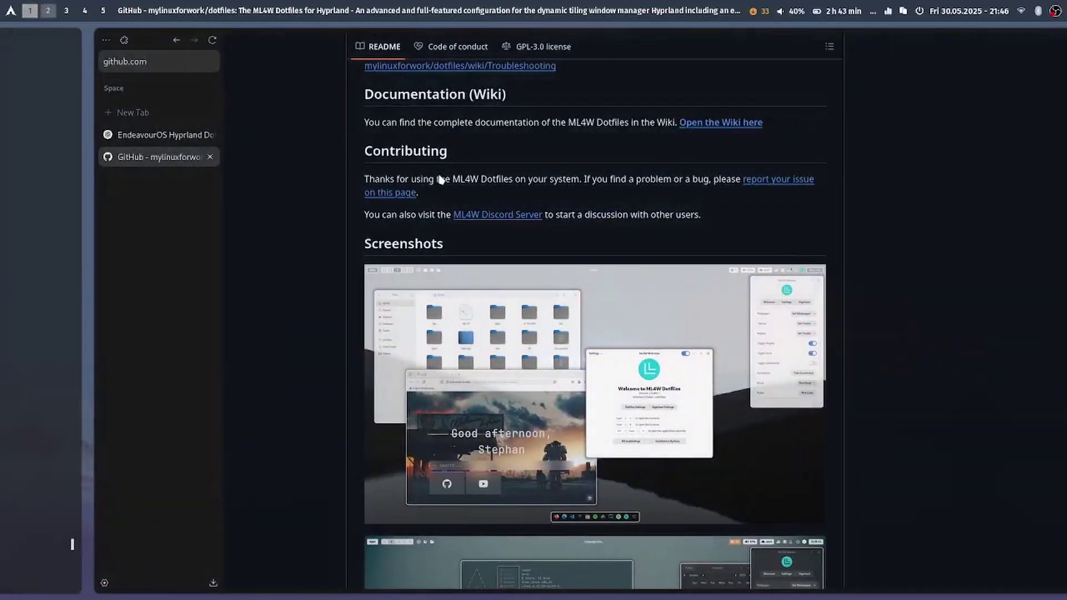
key("super+3")
key("super+4")
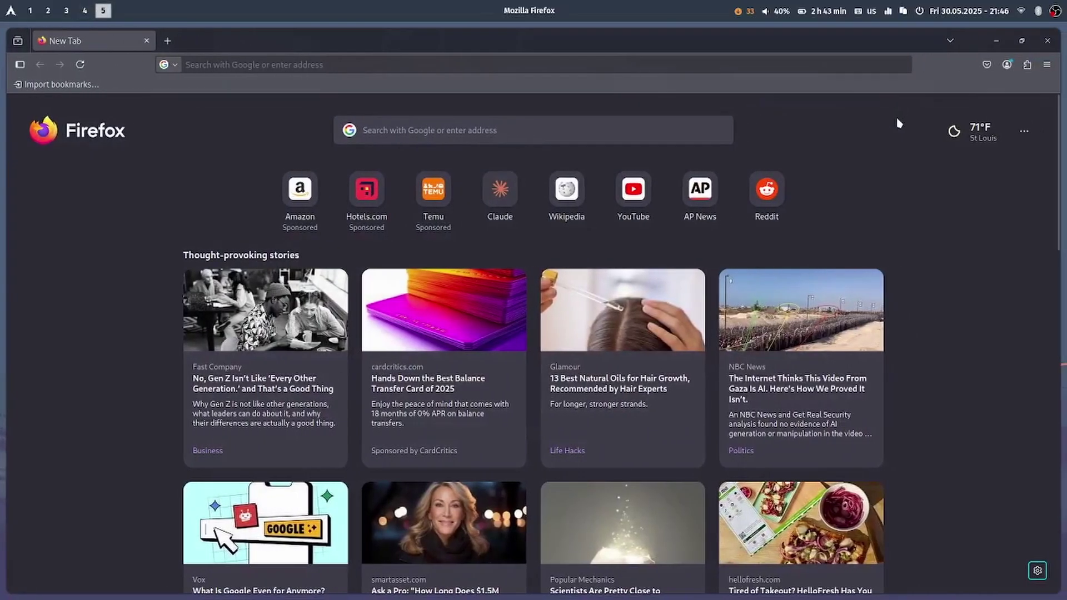
Return to the ML4W dotfiles page on workspace 2 and bring up the OBS window beside it
key("super+1")
key("super+2")
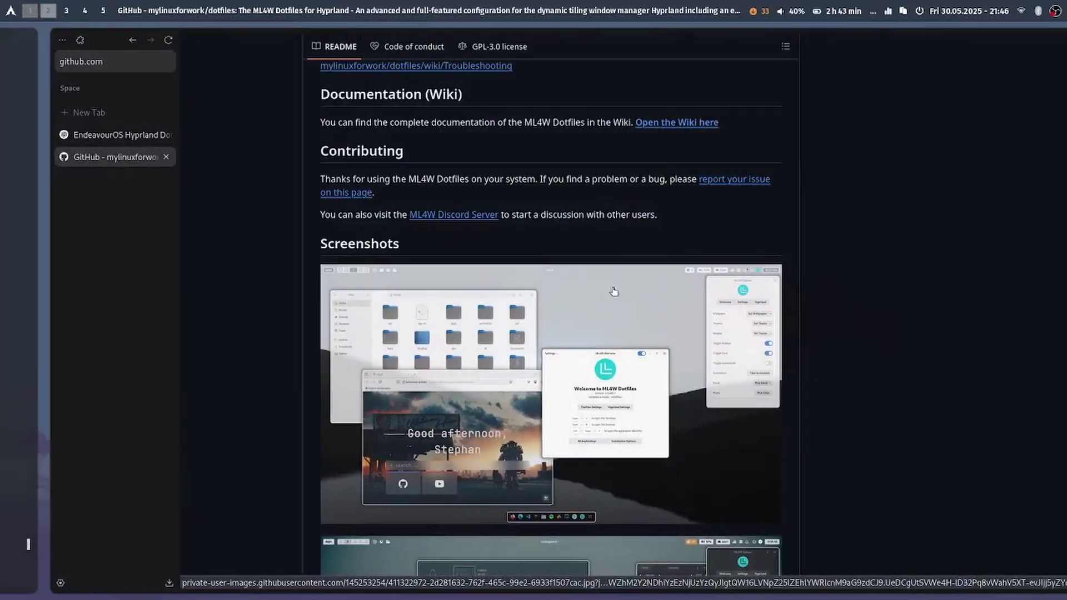
left_click(1055, 14)
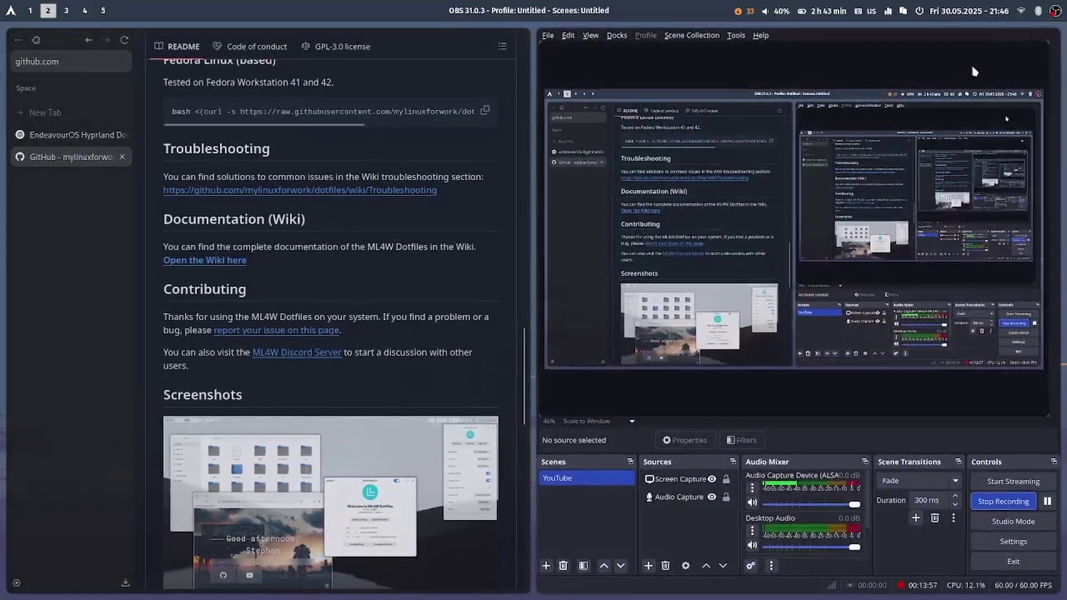